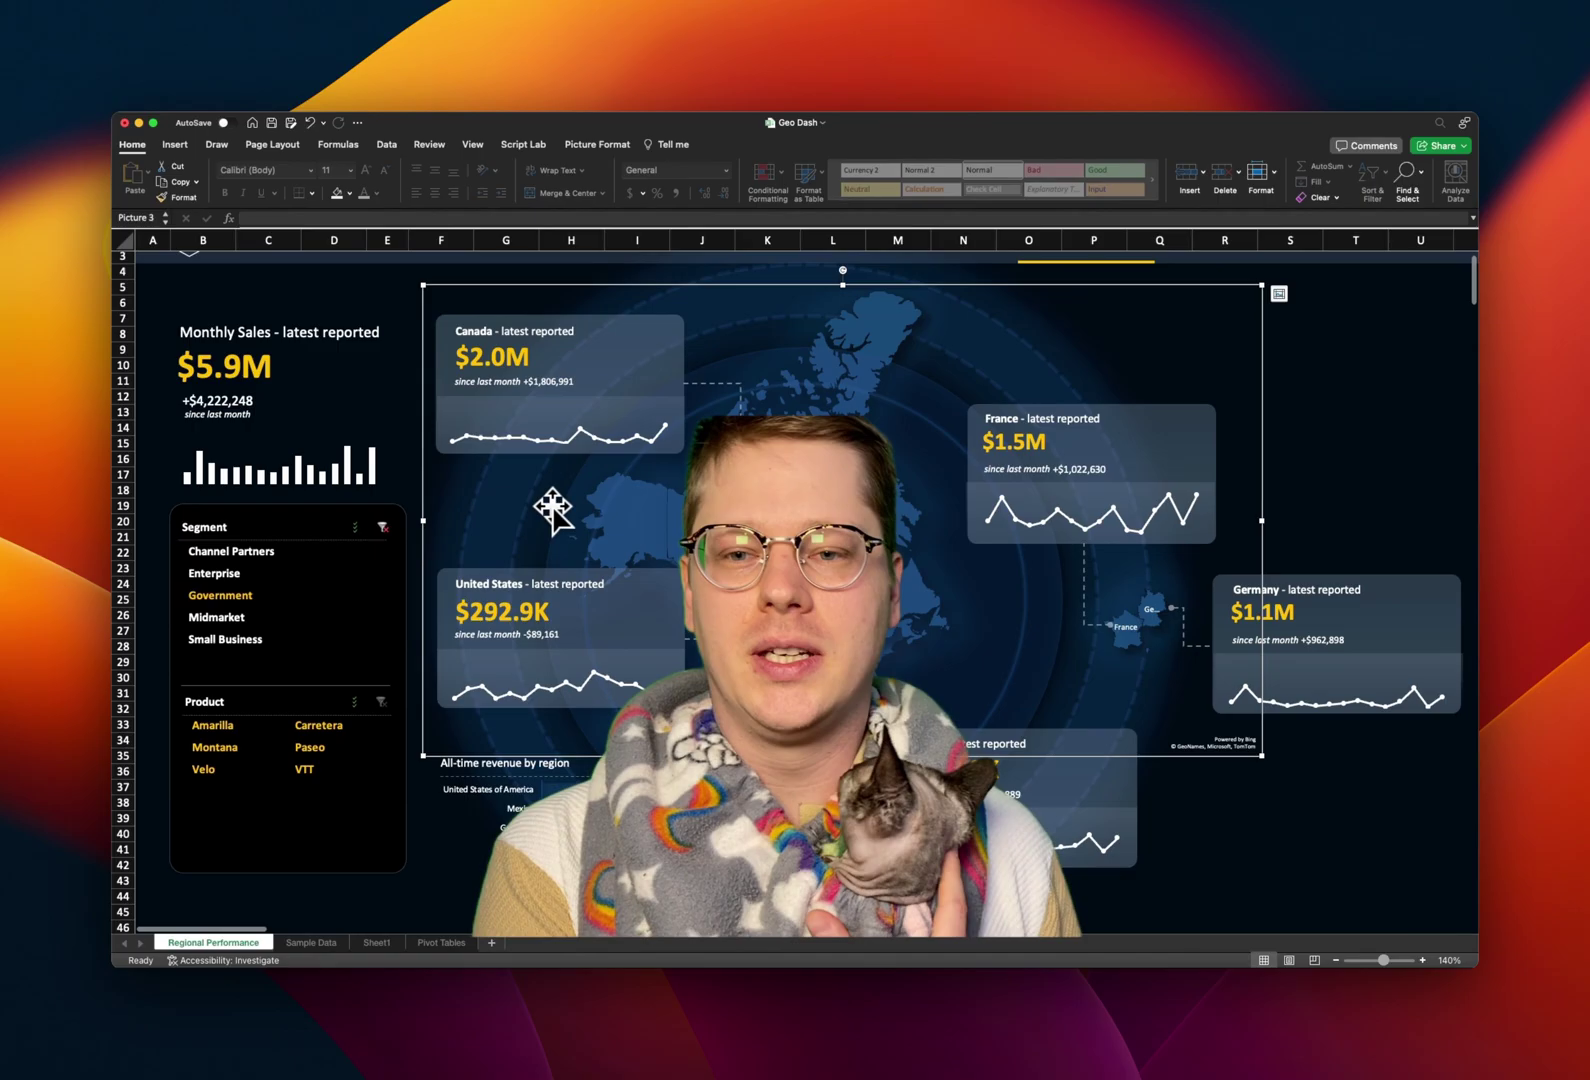
scroll(552, 510, "up", 2)
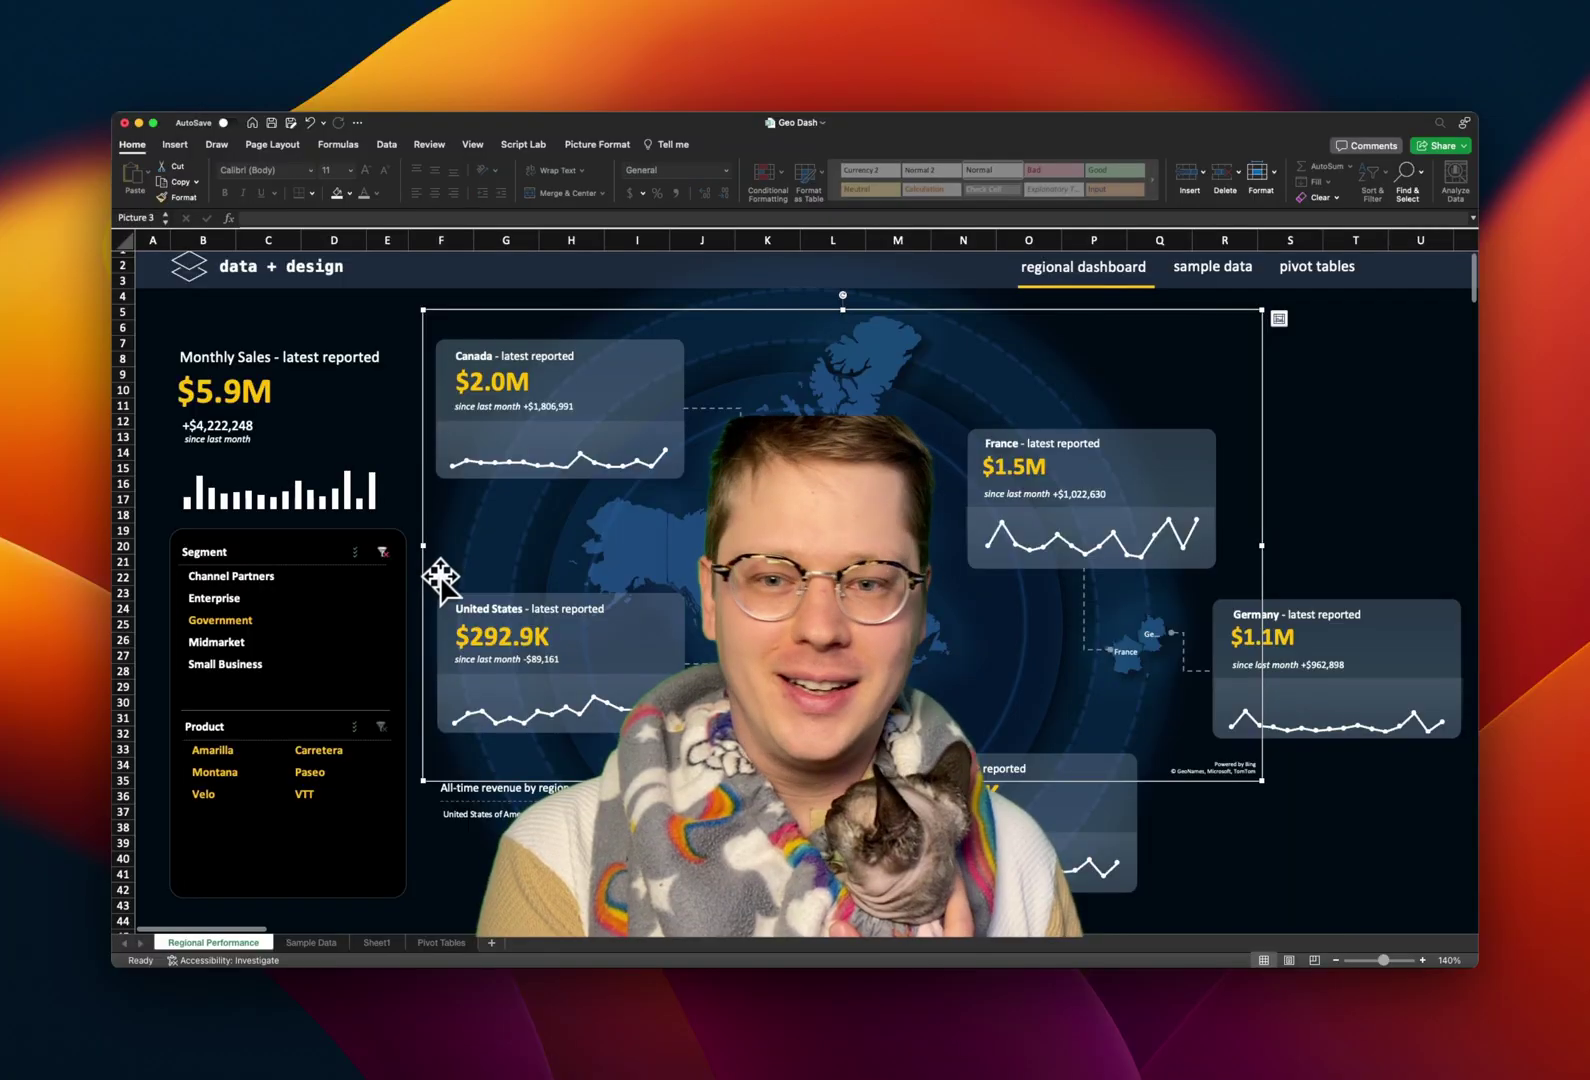
scroll(443, 580, "down", 2)
scroll(443, 580, "down", 5)
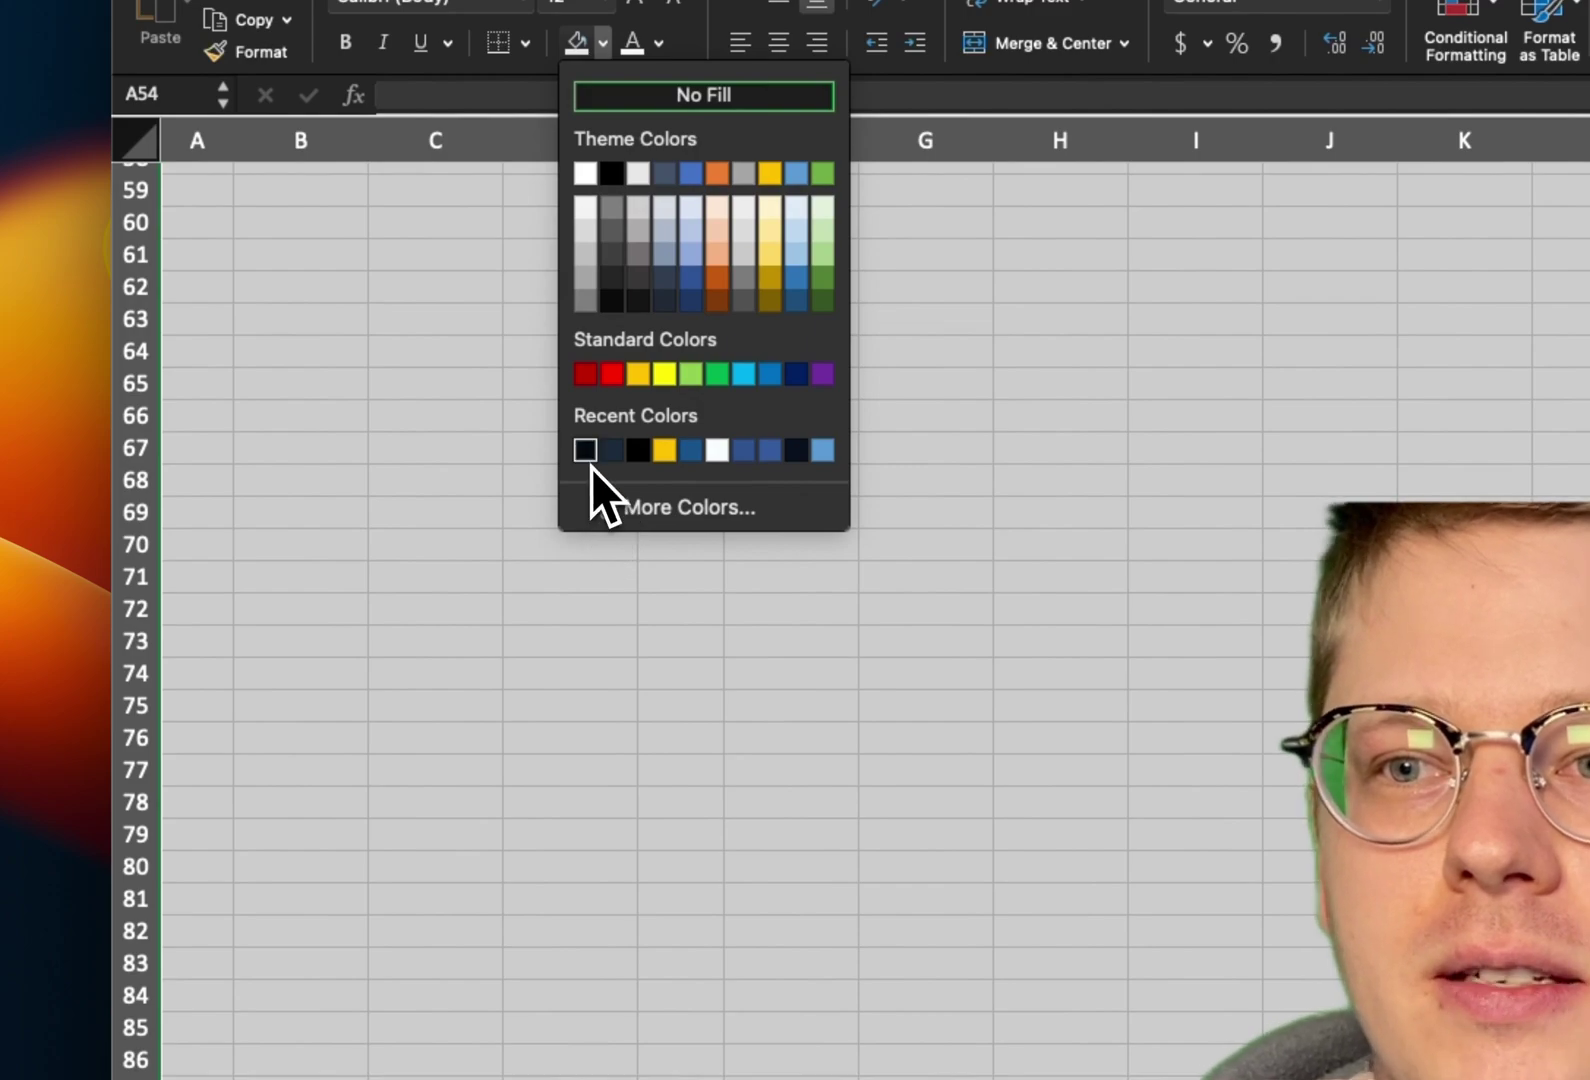
left_click(585, 449)
scroll(625, 460, "up", 9)
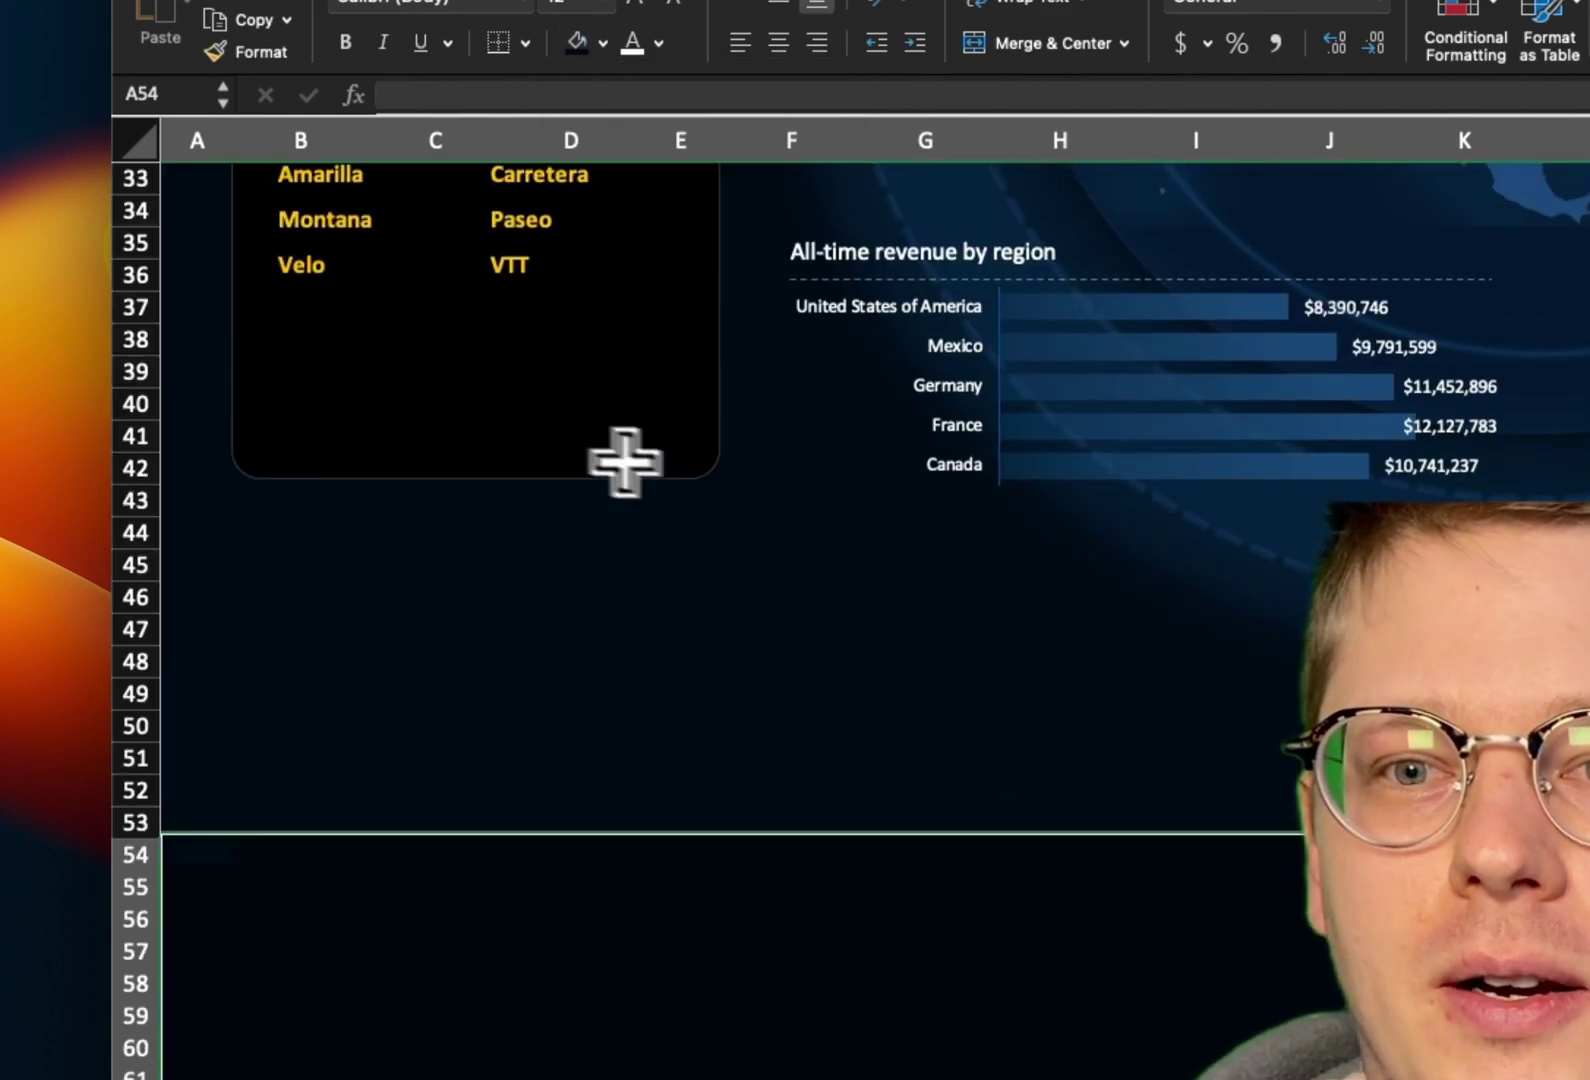
Insert a rounded rectangle and circles on the empty dark area below the dashboard, and open the large circle's formatting options
scroll(892, 711, "down", 10)
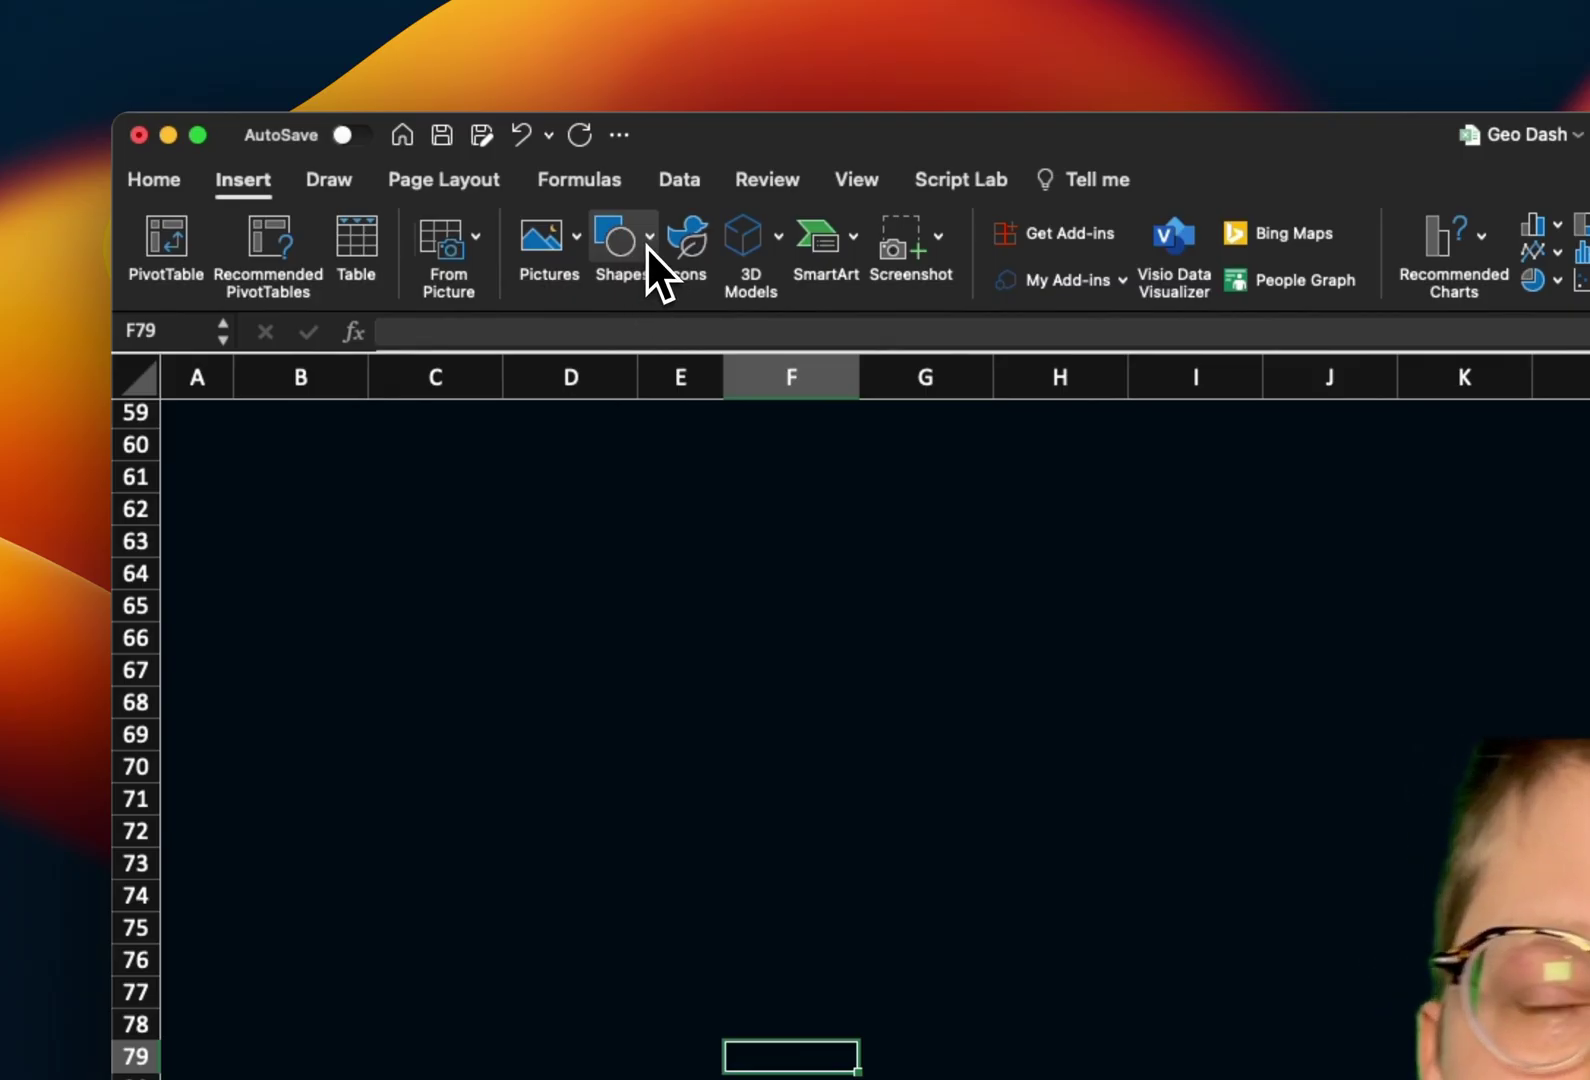
left_click(647, 248)
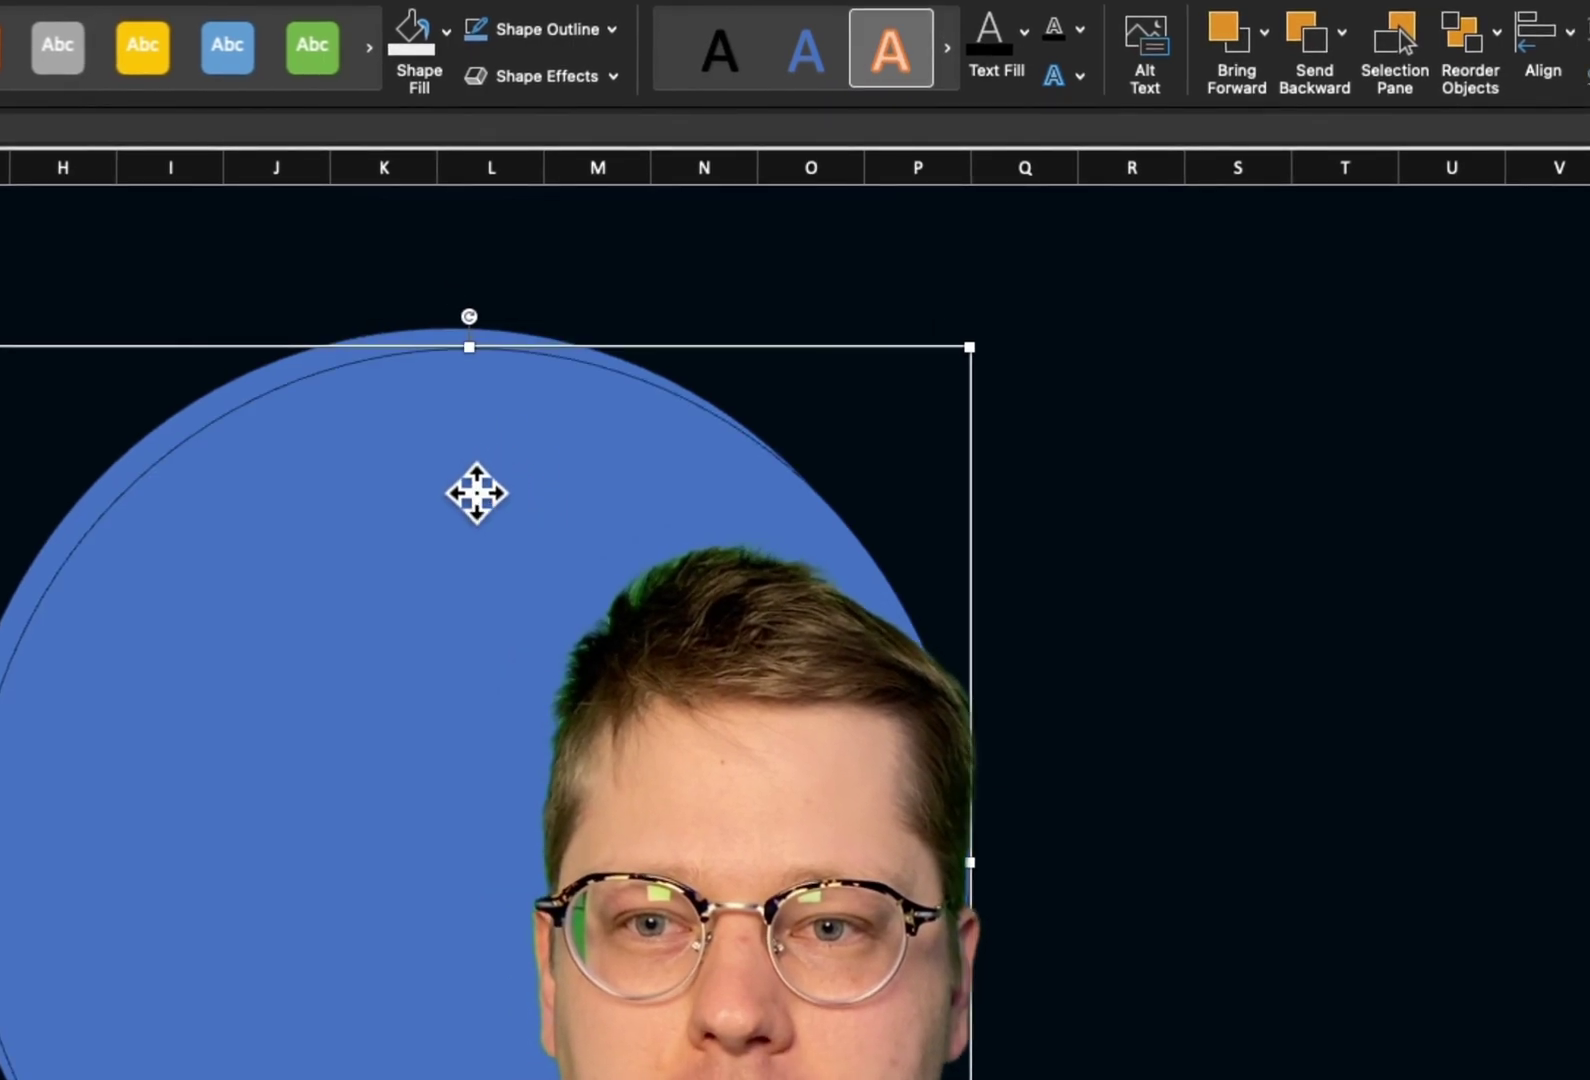
left_click_drag(476, 492, 1013, 618)
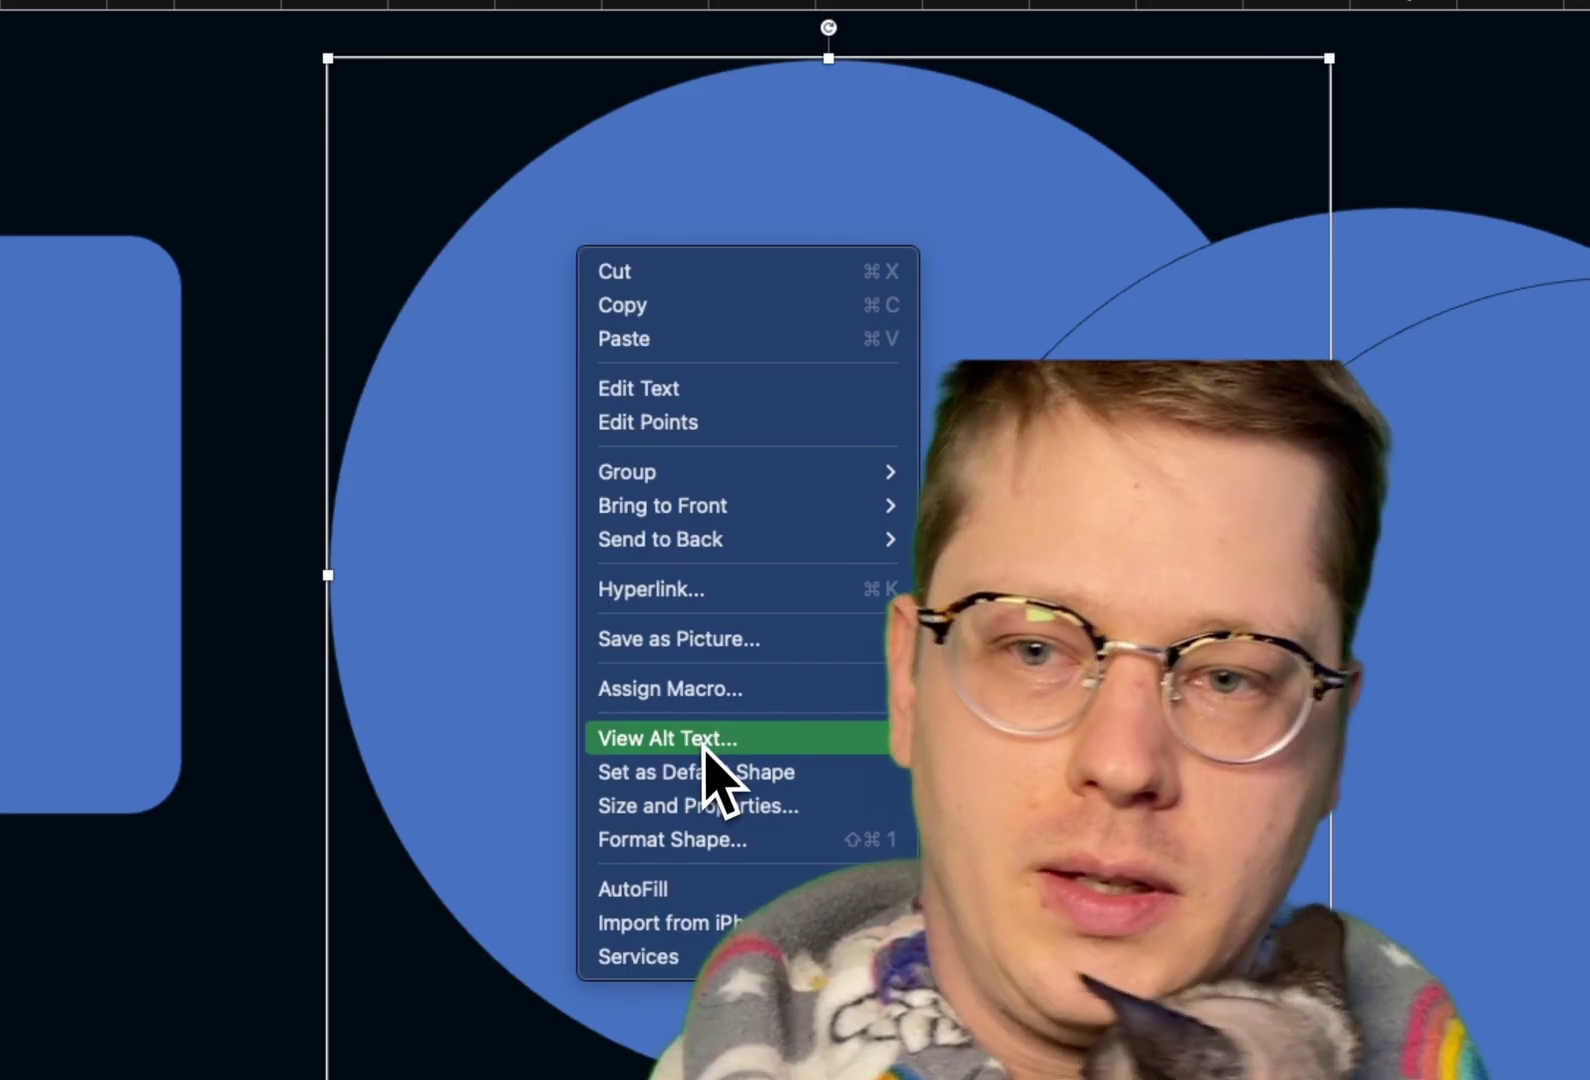
left_click(733, 841)
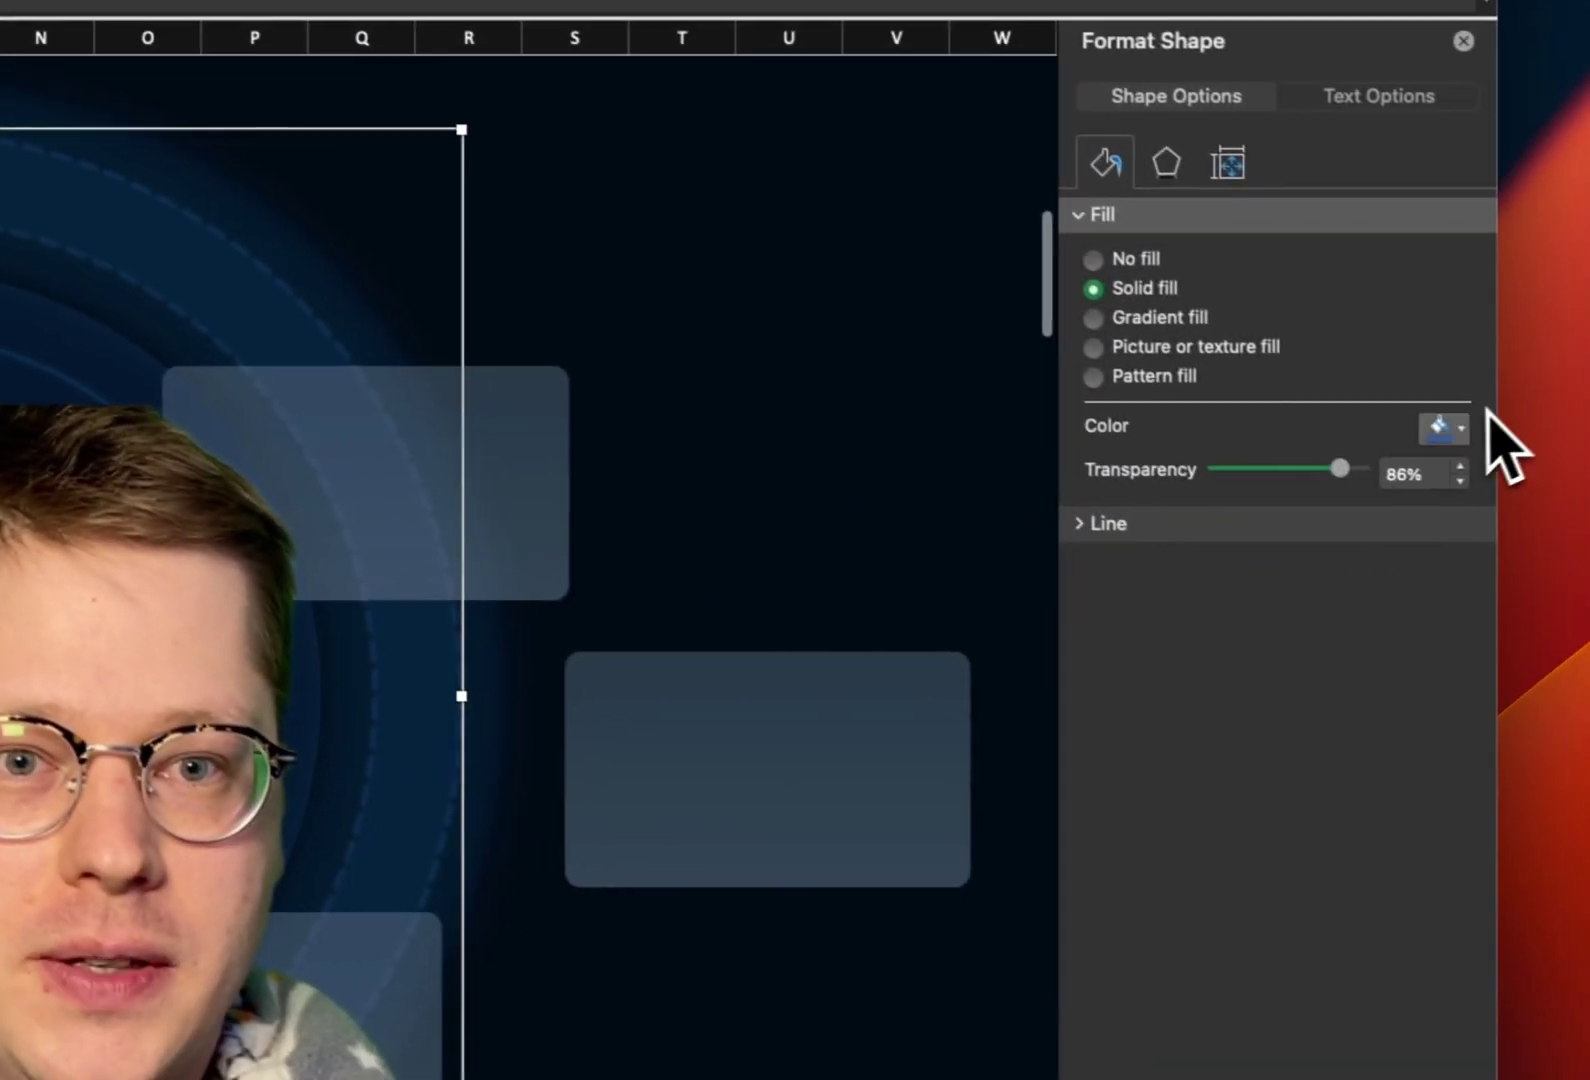
Examine the outer dashed ring's fill transparency and its line transparency, width and dash type
left_click(1440, 420)
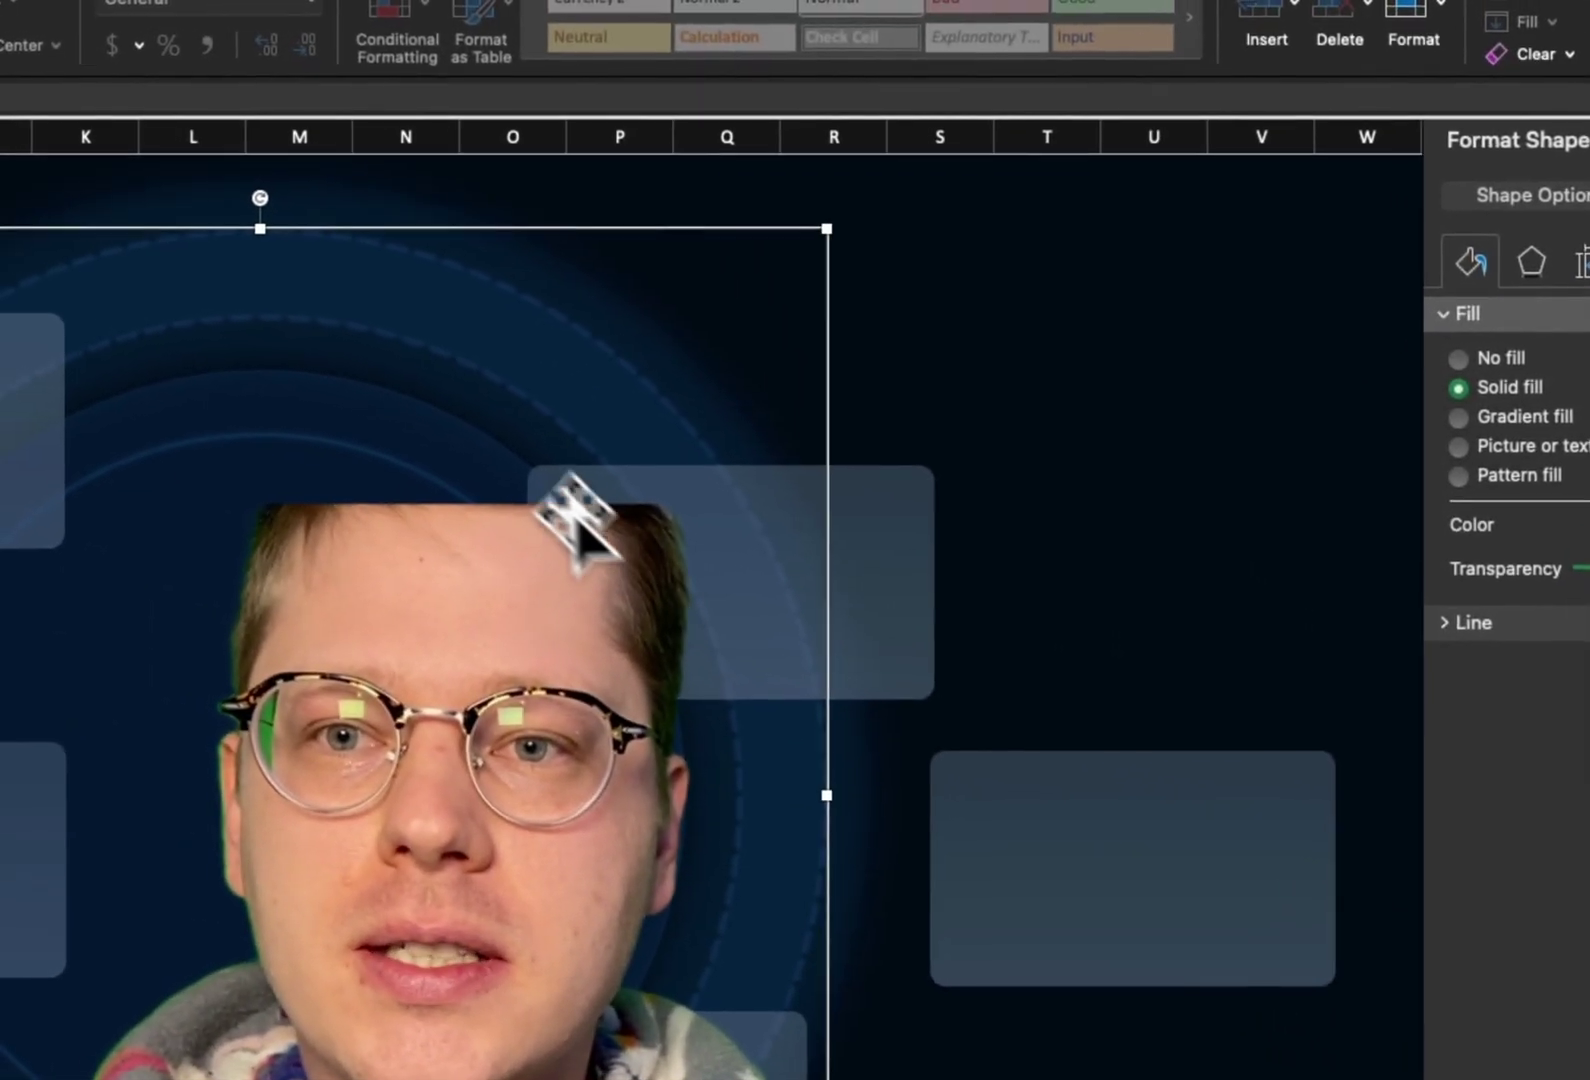
left_click_drag(240, 210, 95, 353)
key("super+z")
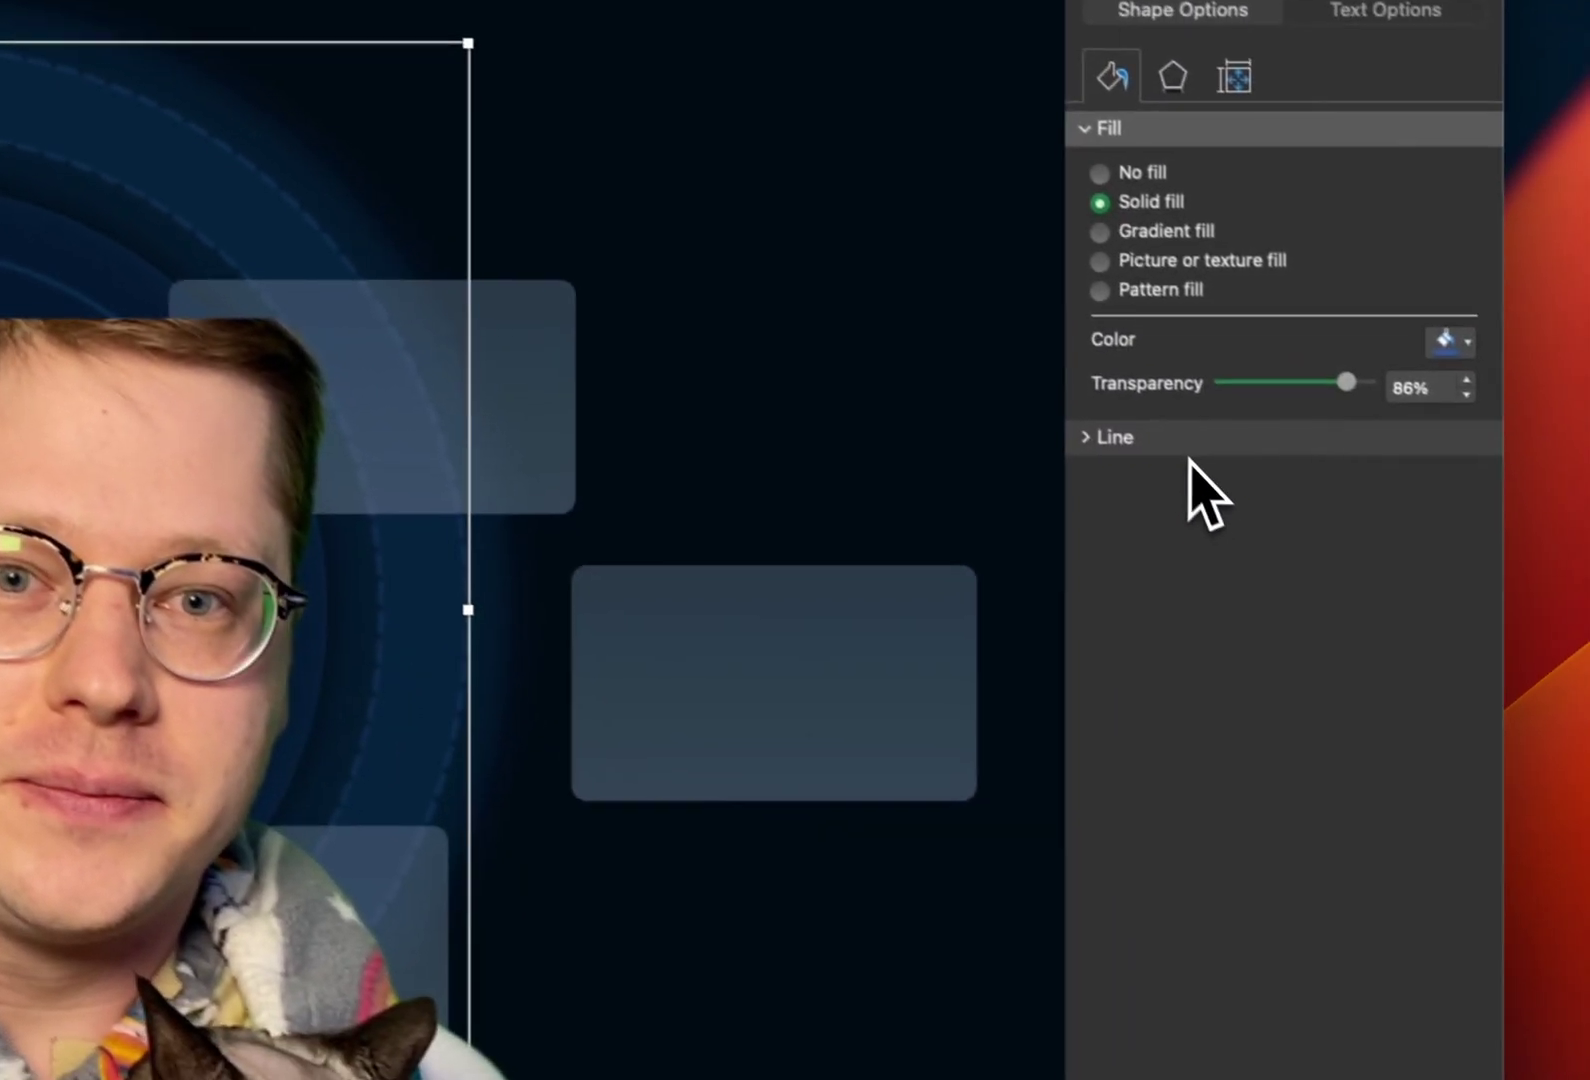
left_click(1189, 436)
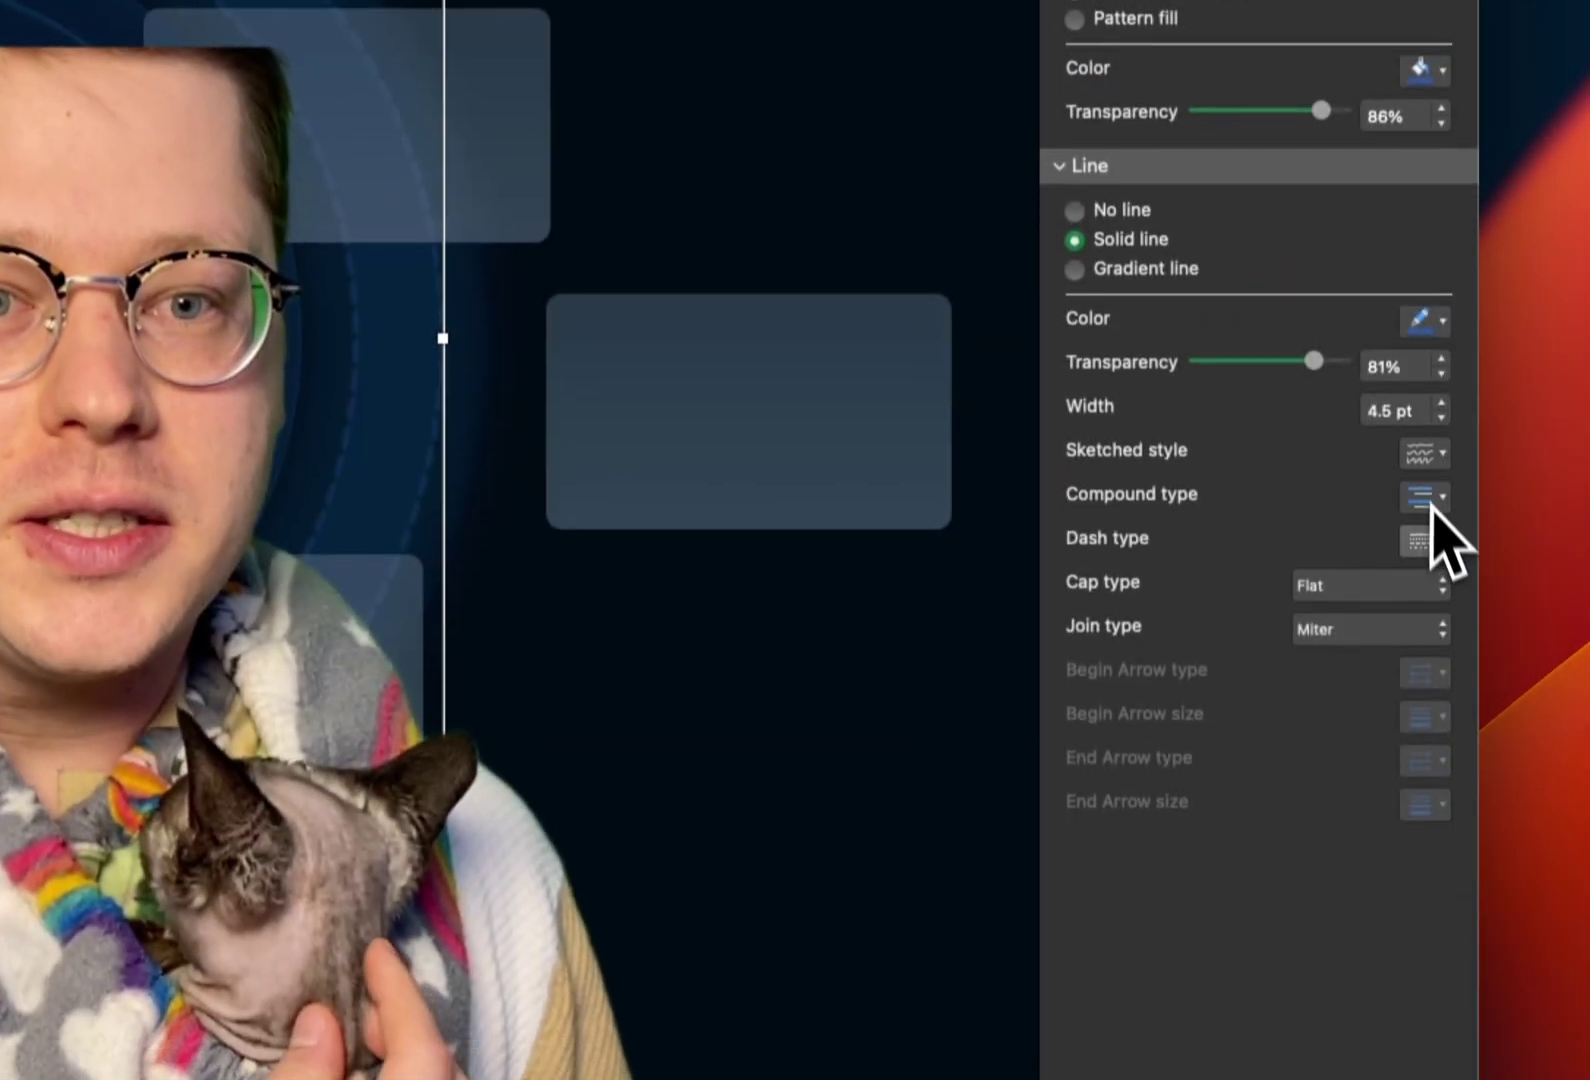
left_click(1432, 535)
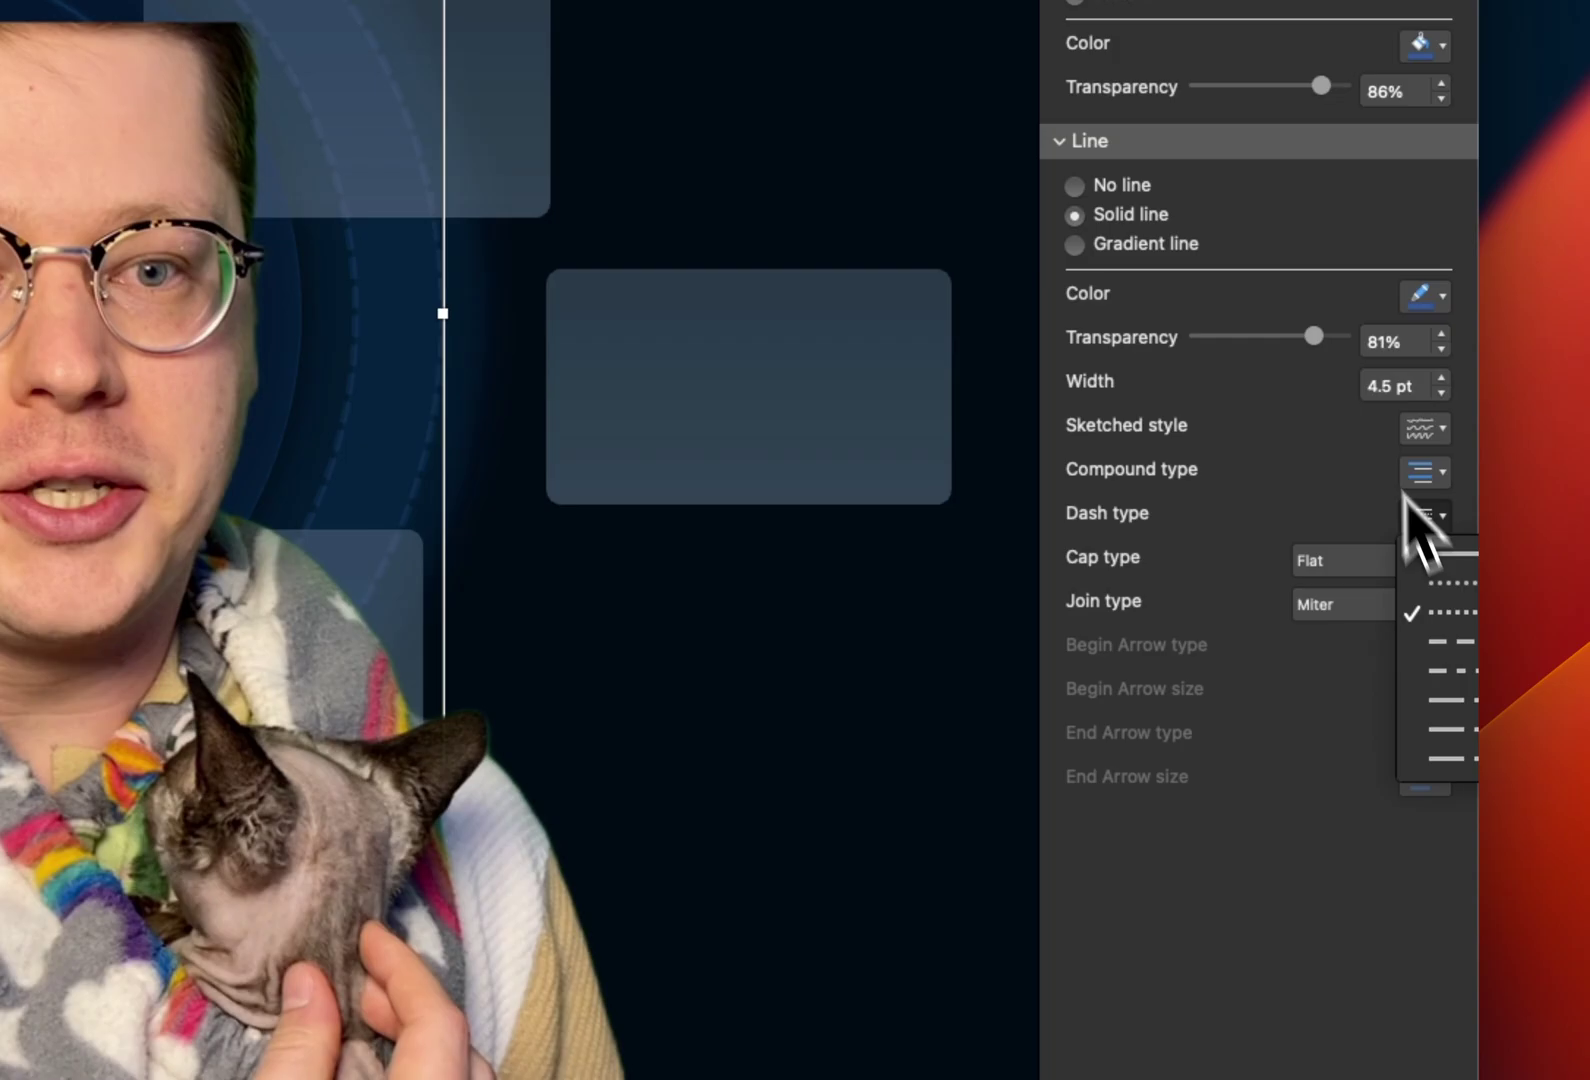
left_click(1313, 456)
left_click(710, 437)
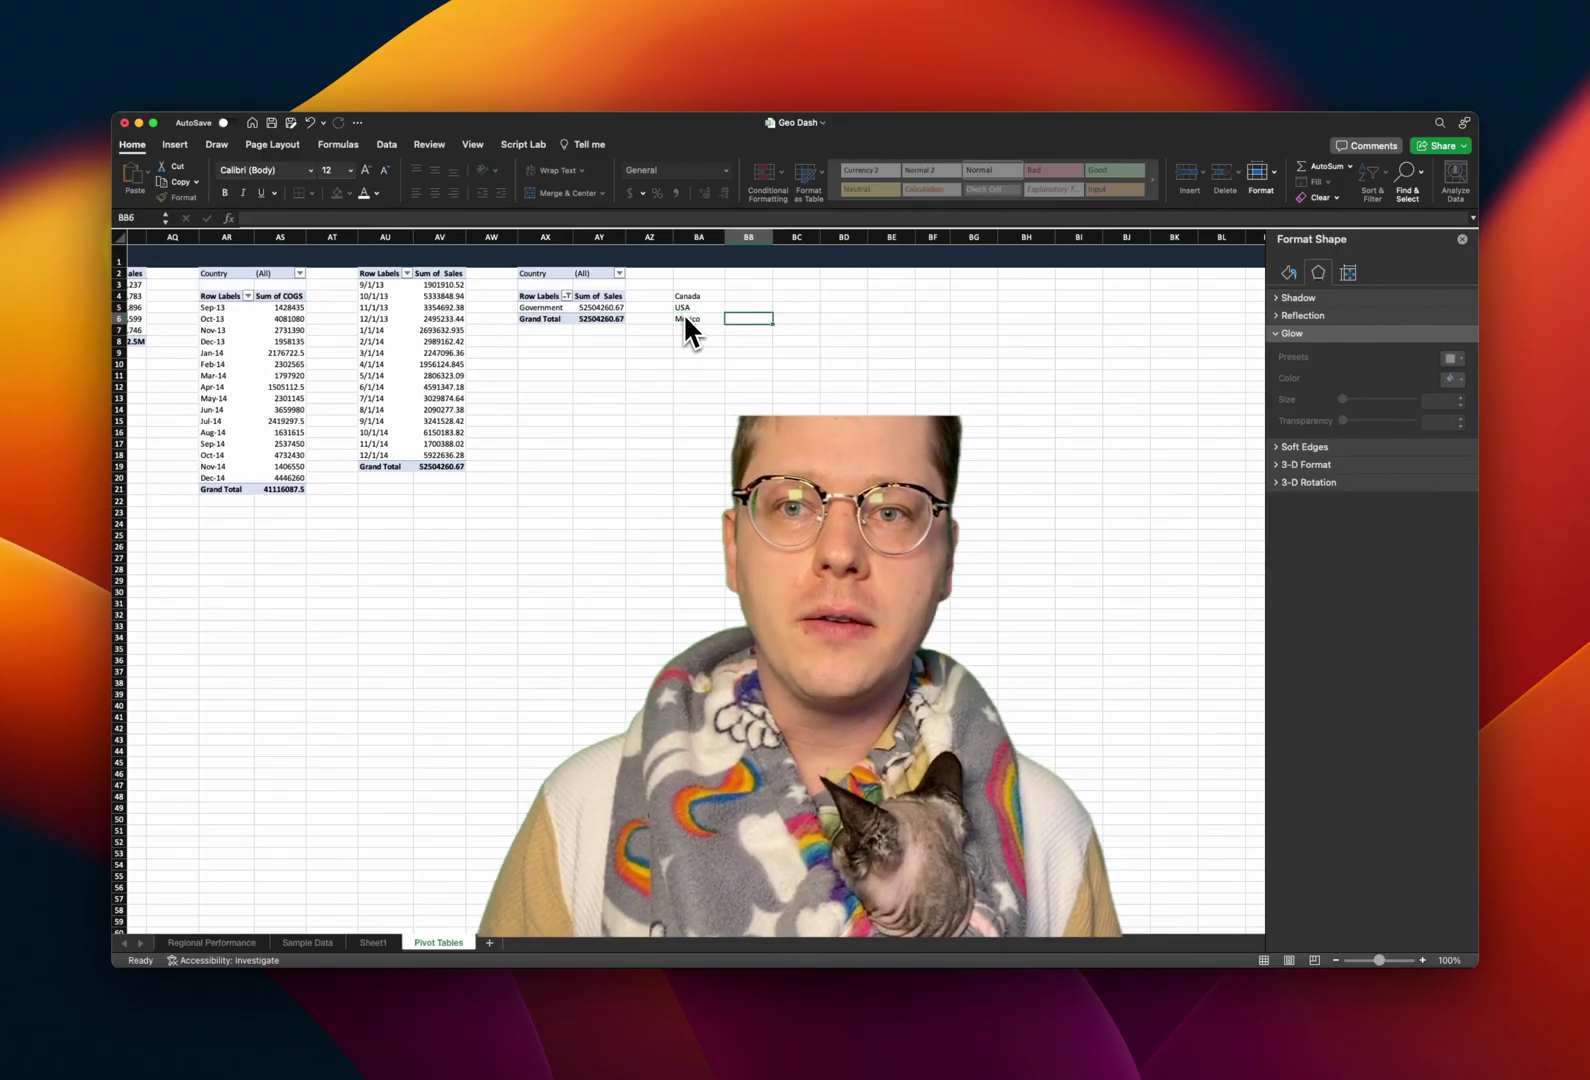
List Canada, USA and Mexico in BA4:BA6 with the value 1 beside each country
key("Up")
key("Up")
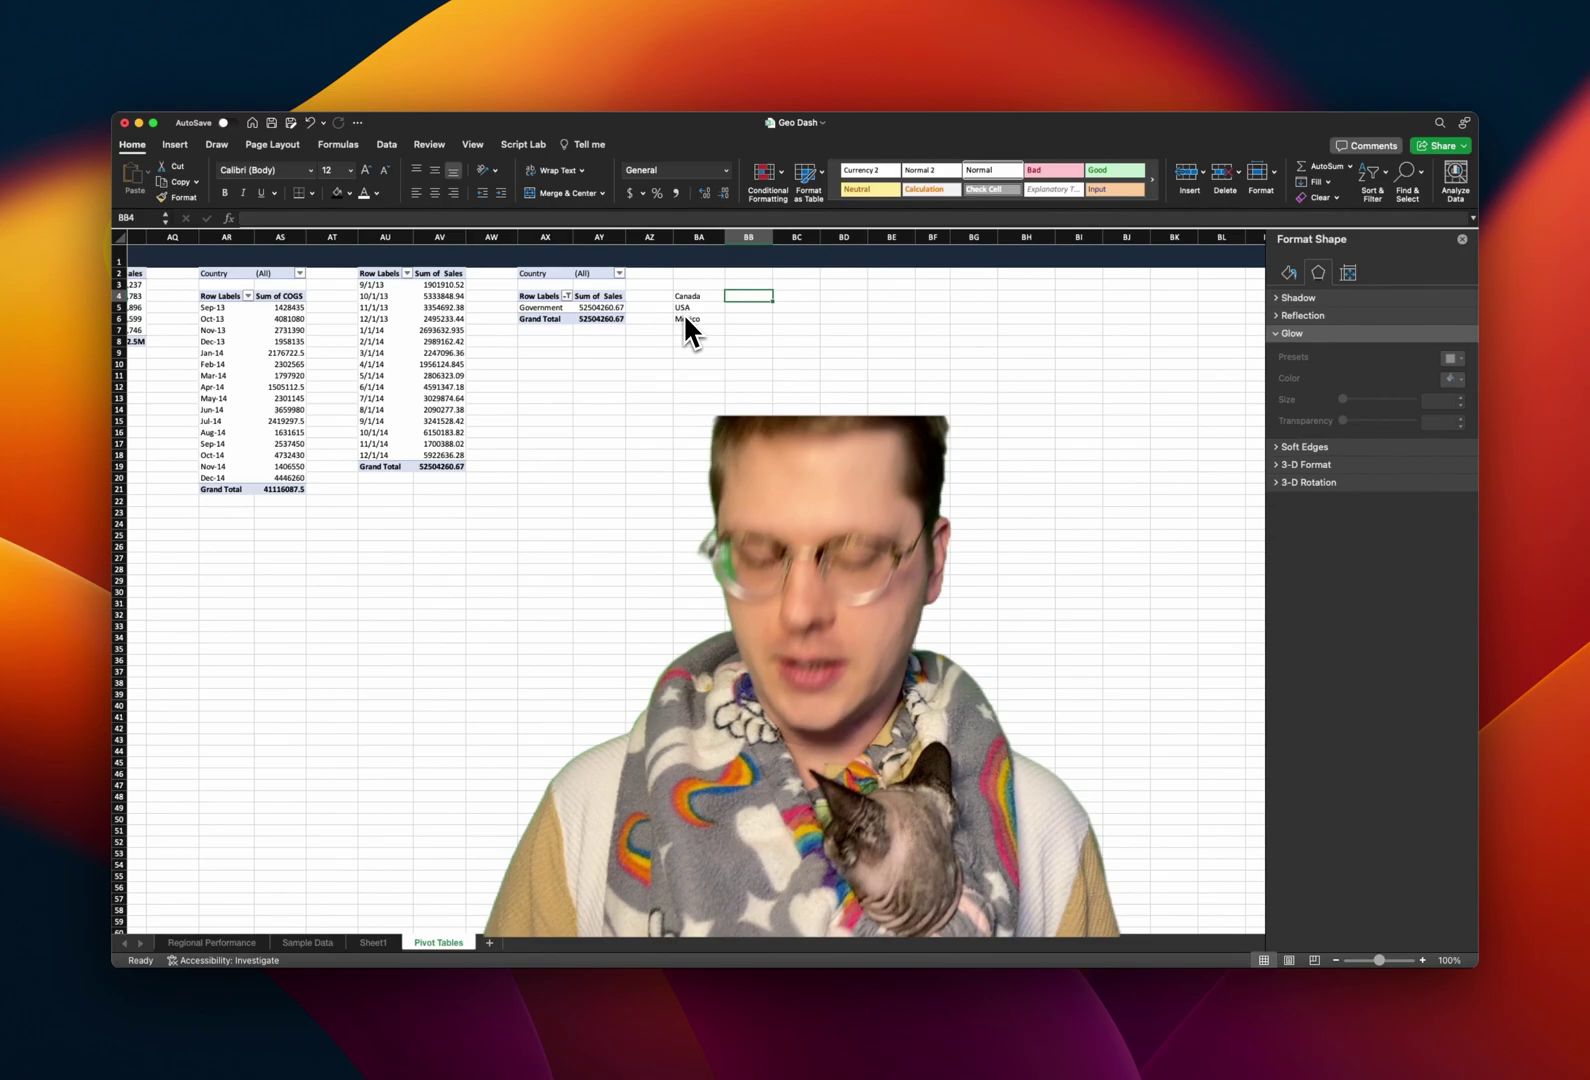
type("1")
key("Return")
type("1")
key("Return")
type("1")
key("Return")
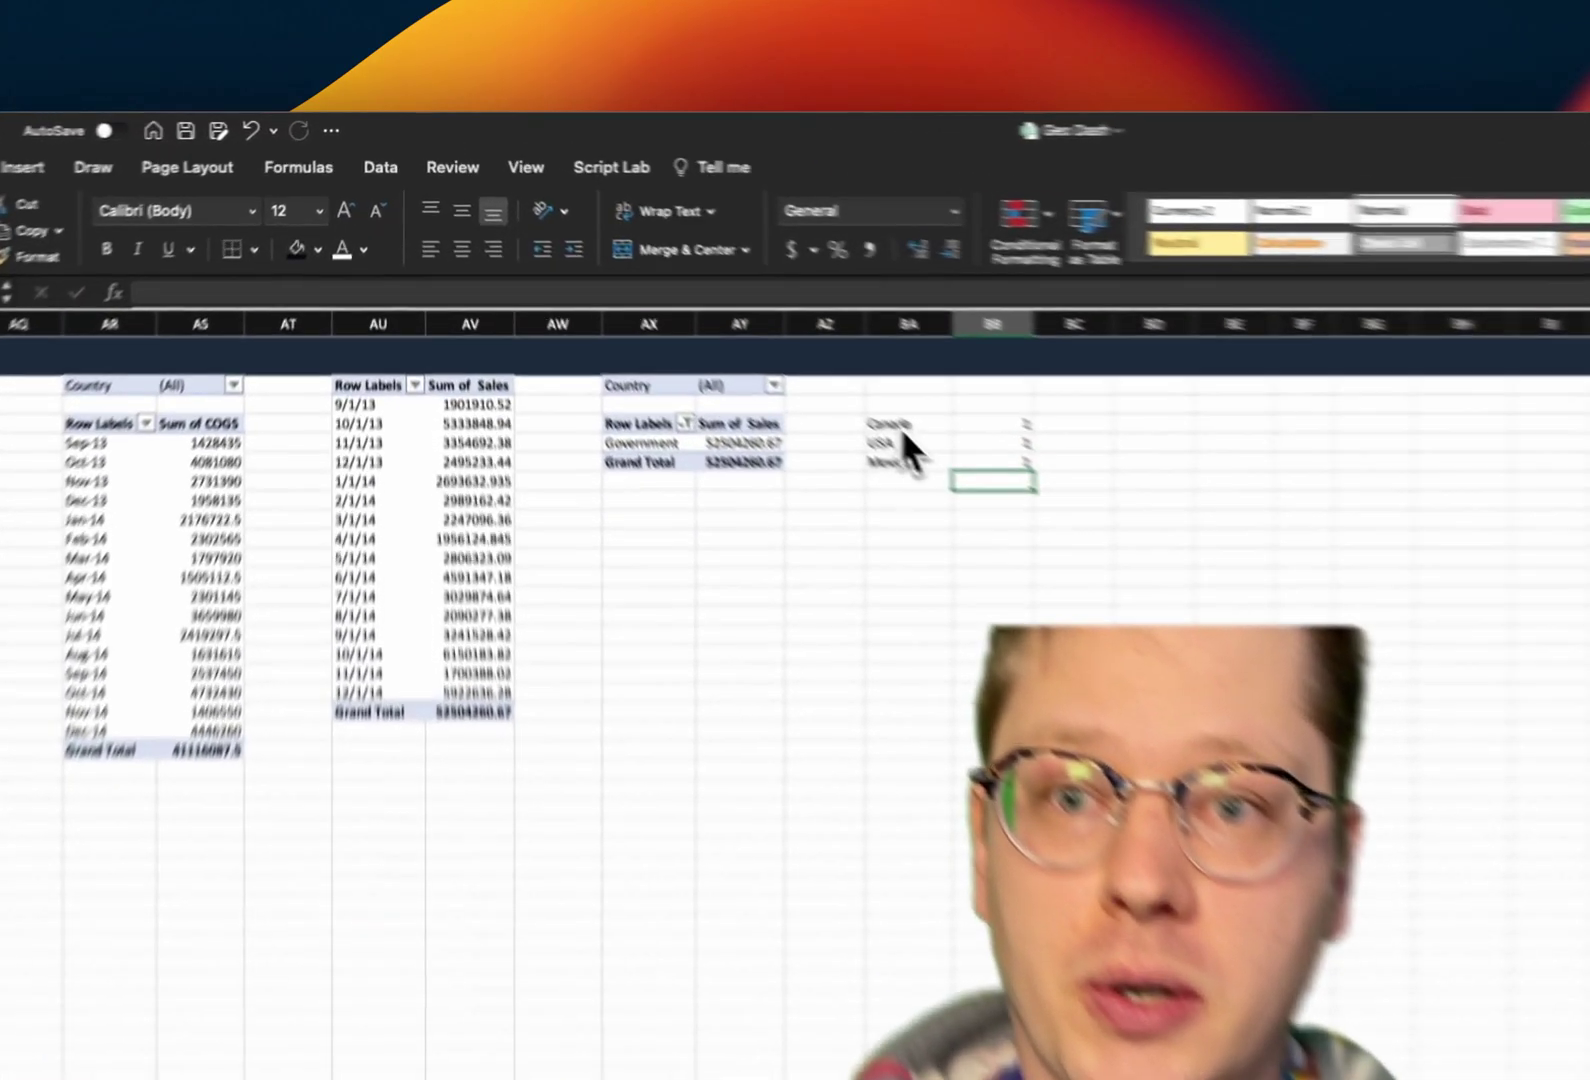
Insert a filled map chart based on the country list in BA4:BB6
left_click_drag(690, 296, 755, 318)
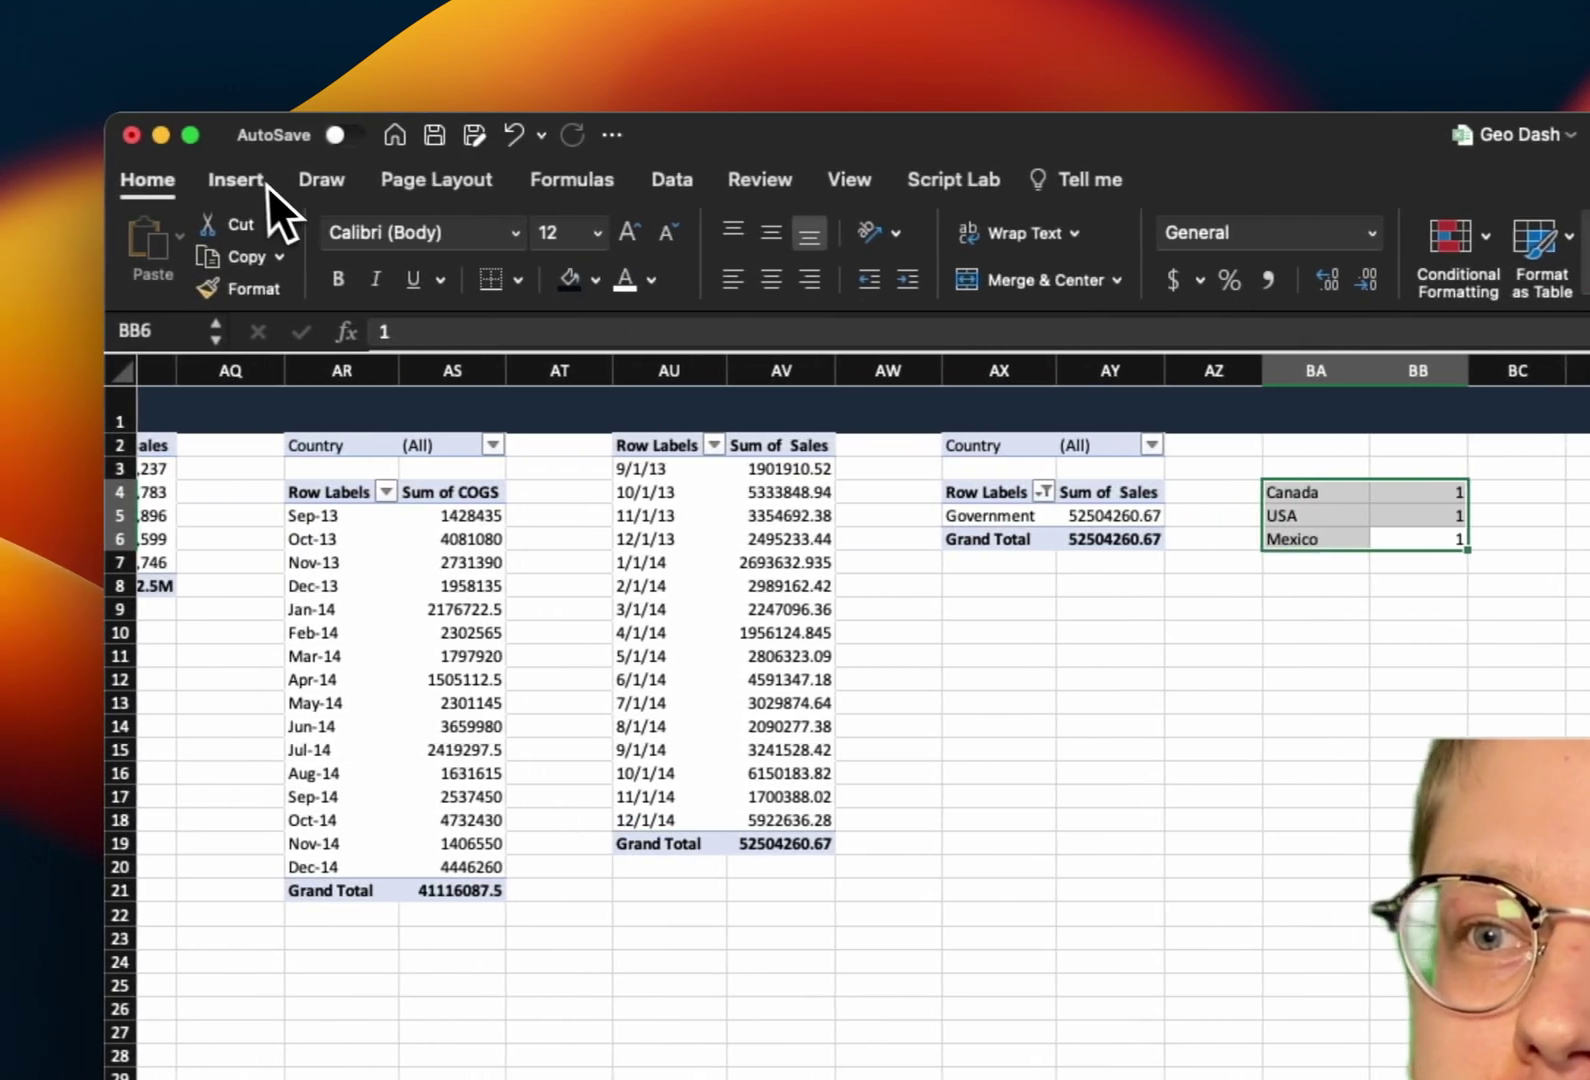
left_click(262, 178)
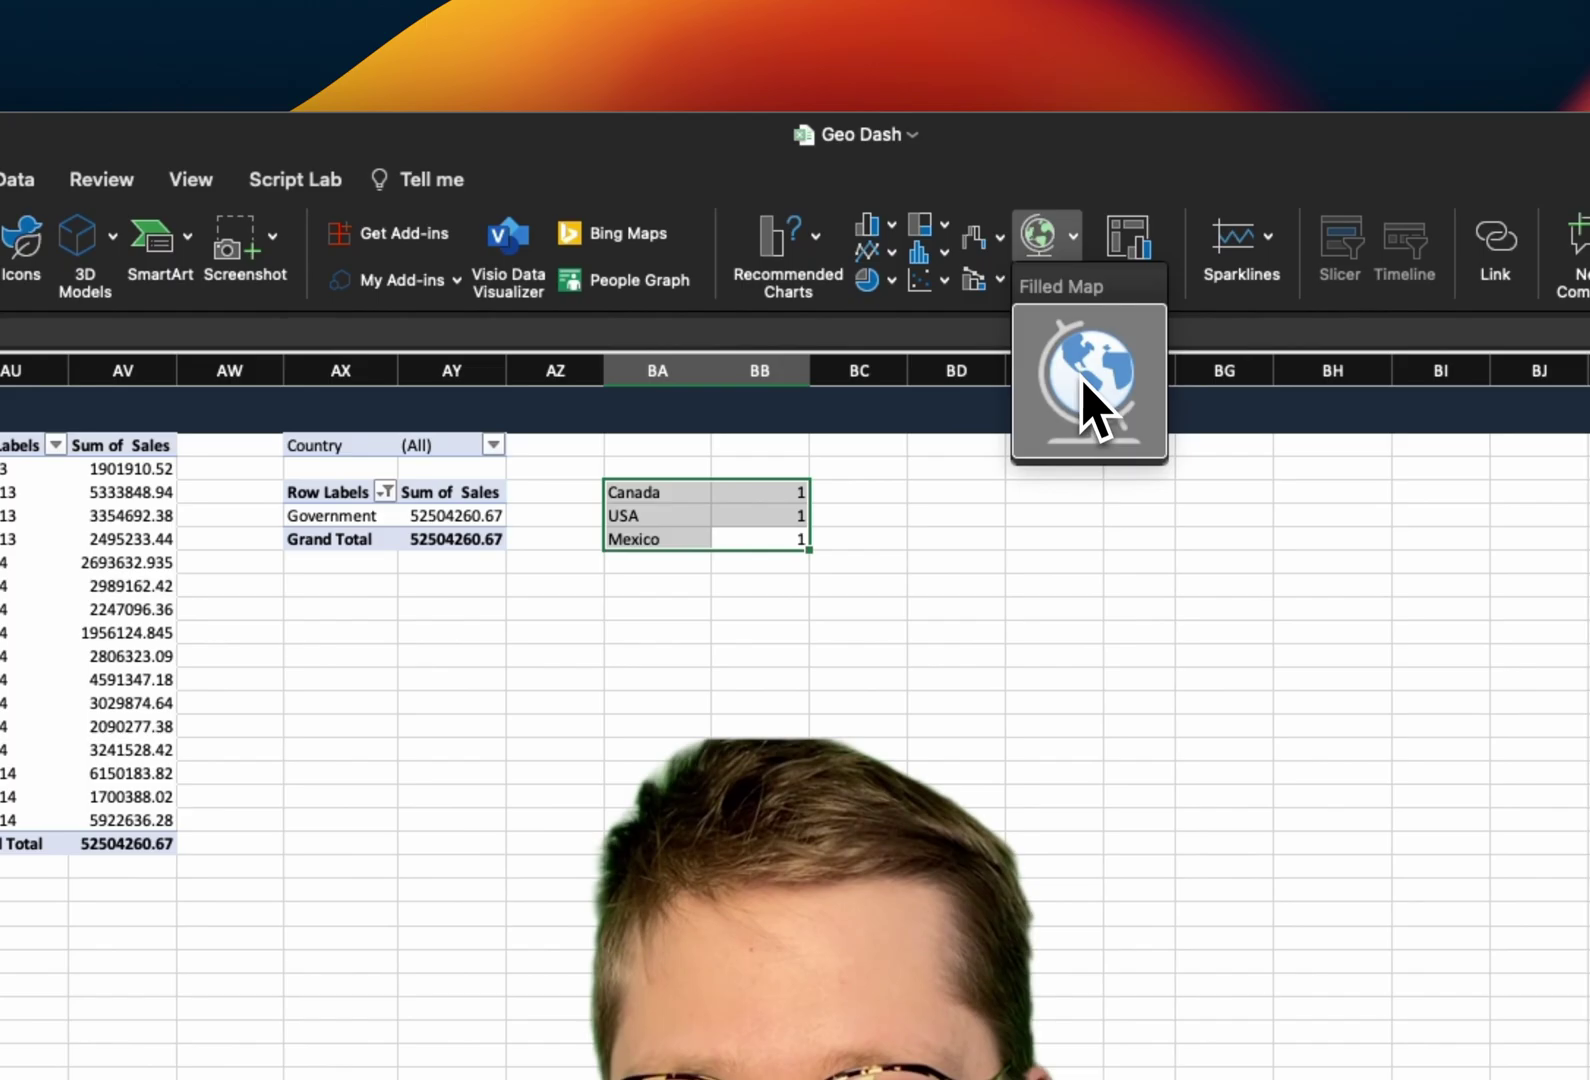
left_click(1097, 410)
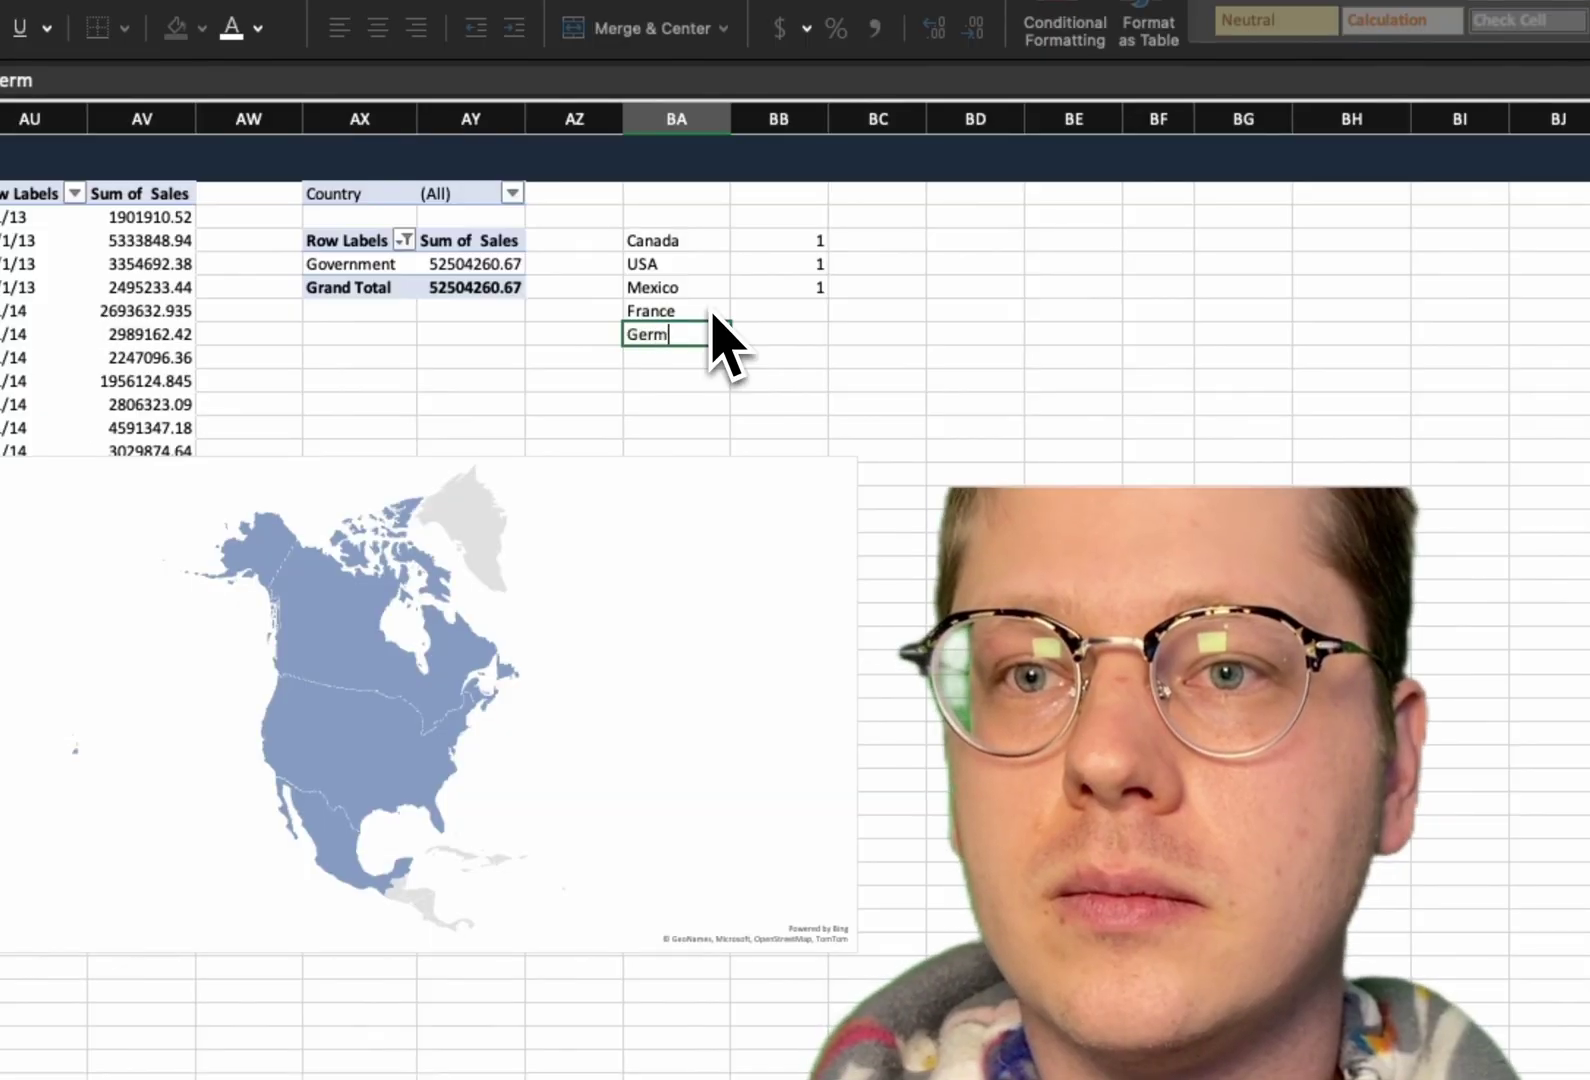
Add France and Germany with the value 1 under the country list and extend the map chart's data range to include them
type("any")
key("Return")
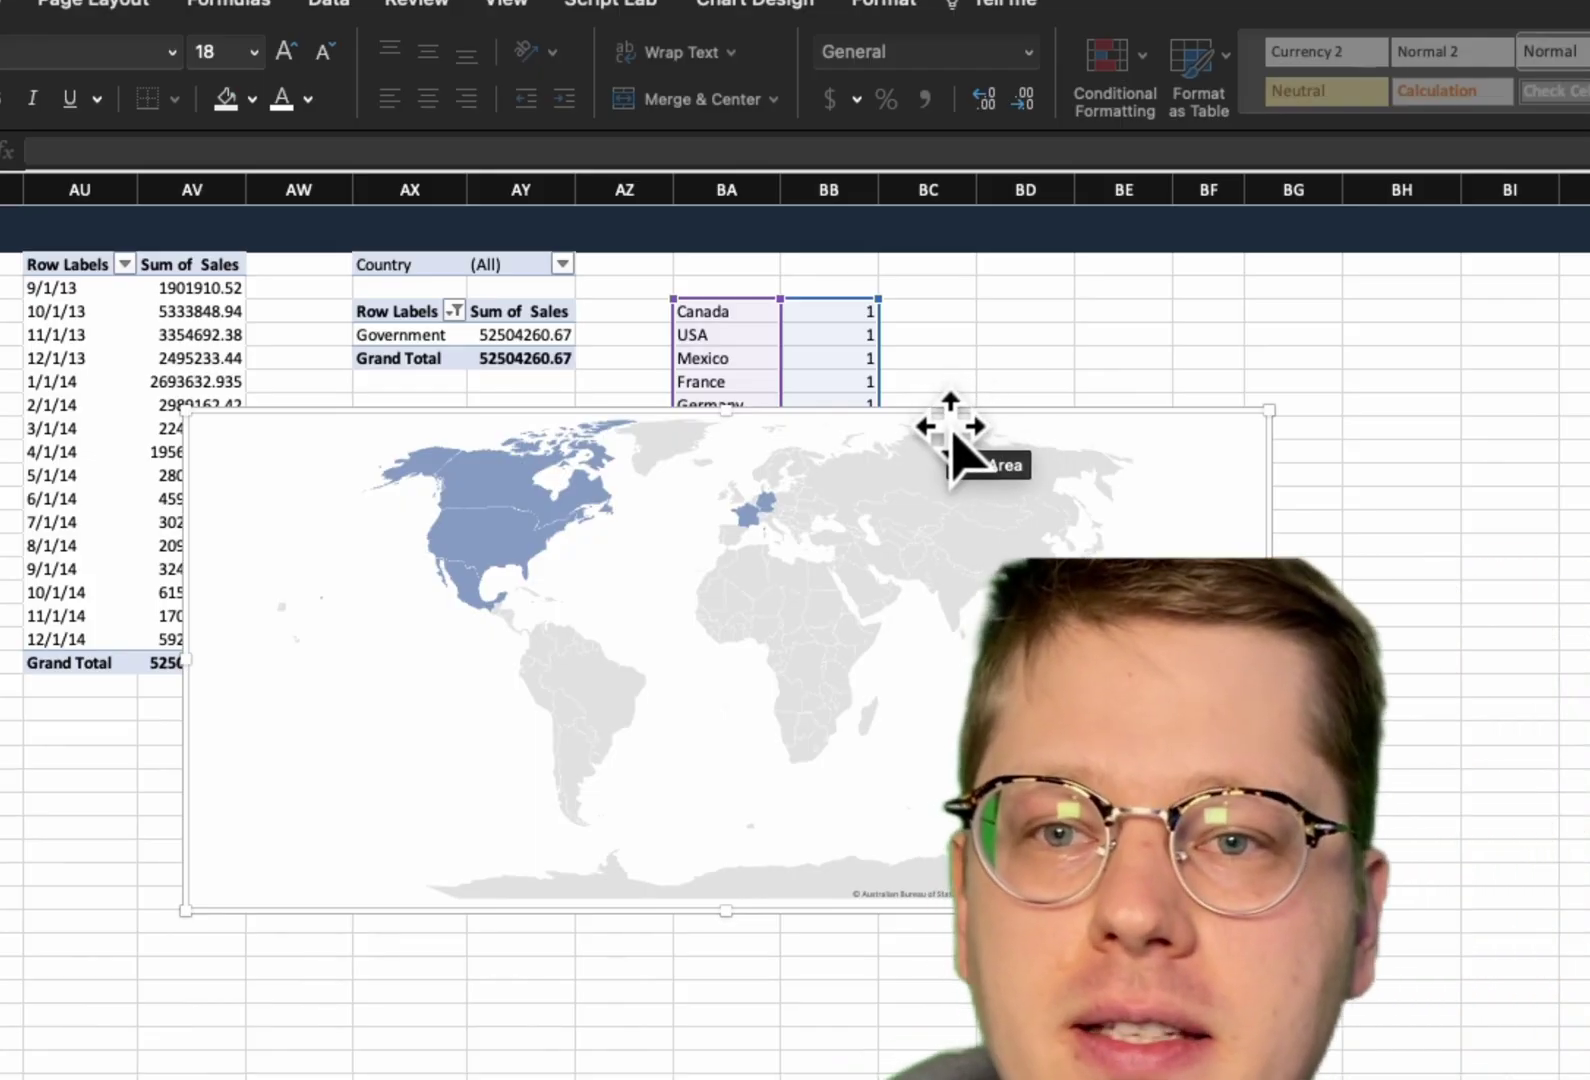
left_click_drag(950, 440, 1057, 495)
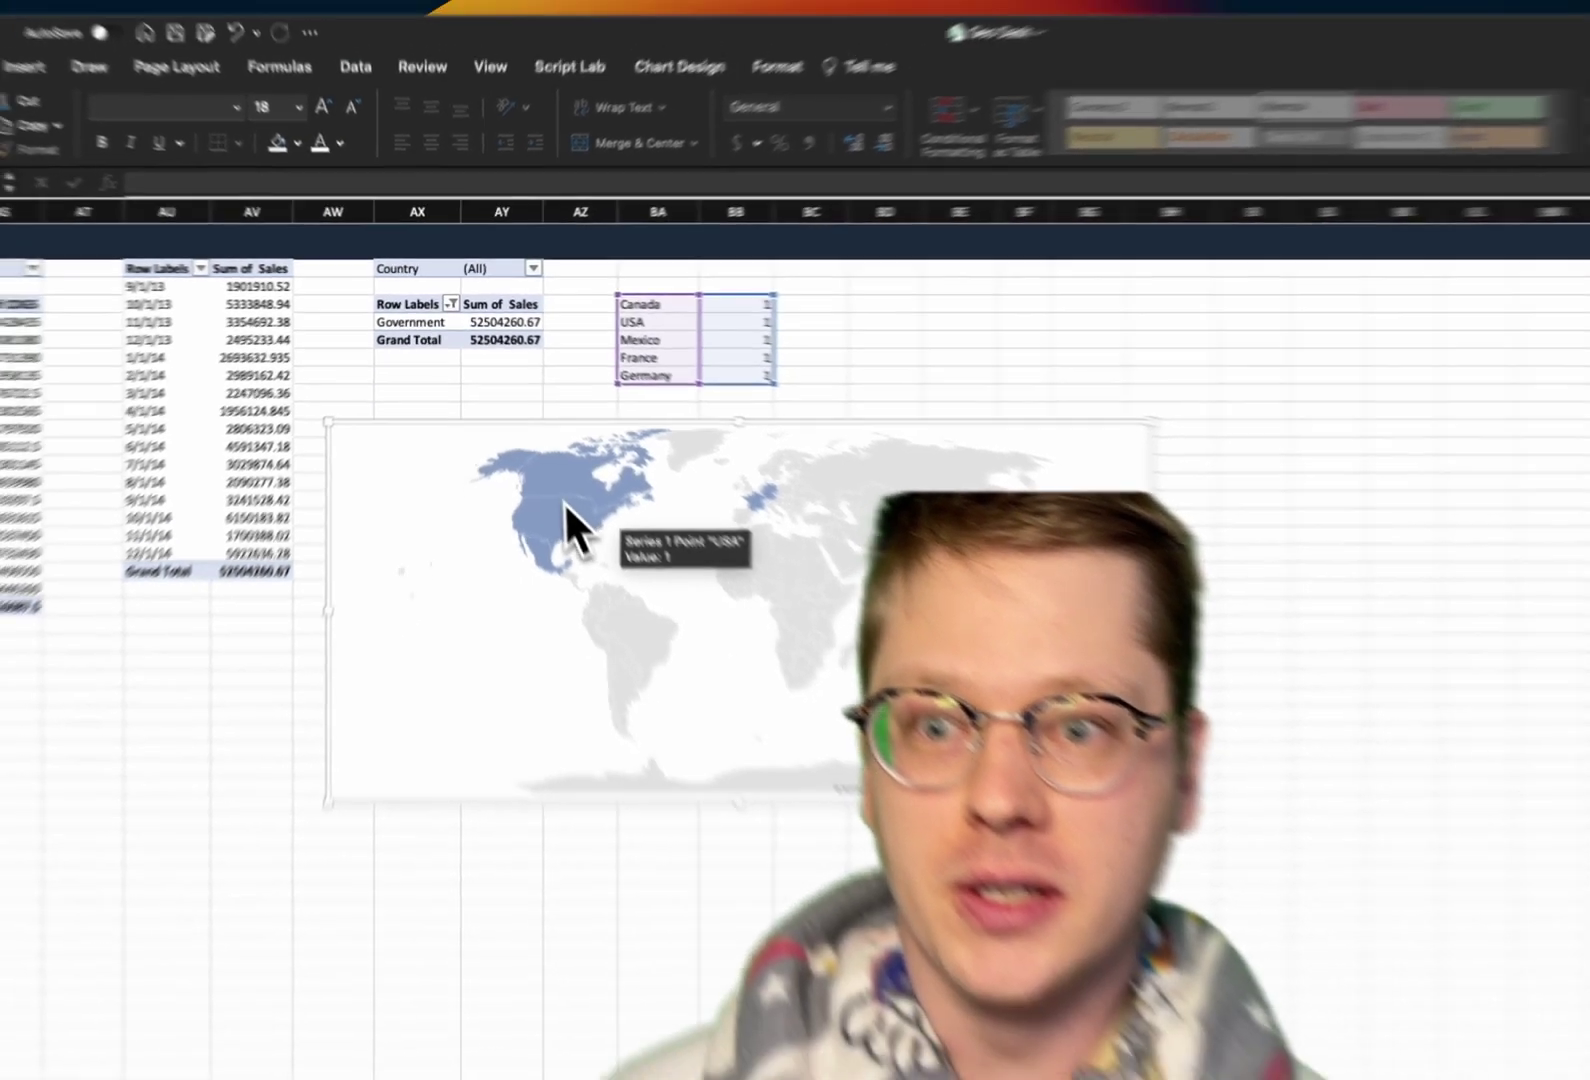
Set the map series to the Mercator projection and limit its map area to only regions with data
key("super+1")
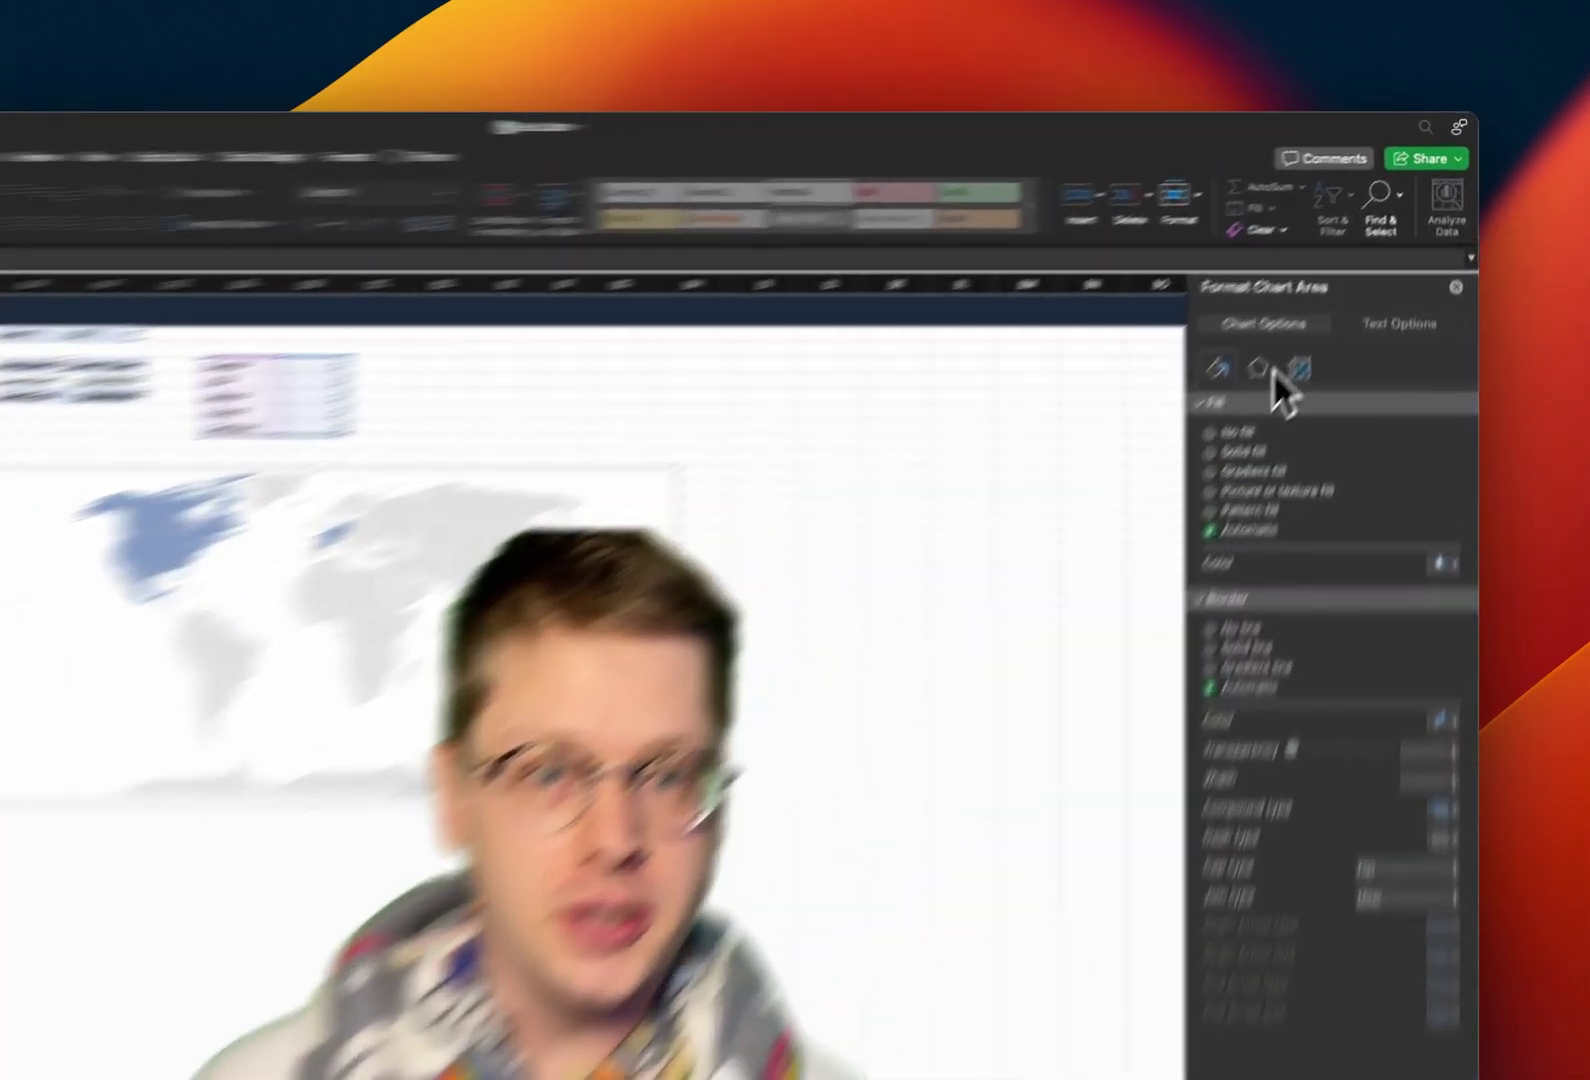
left_click(1318, 298)
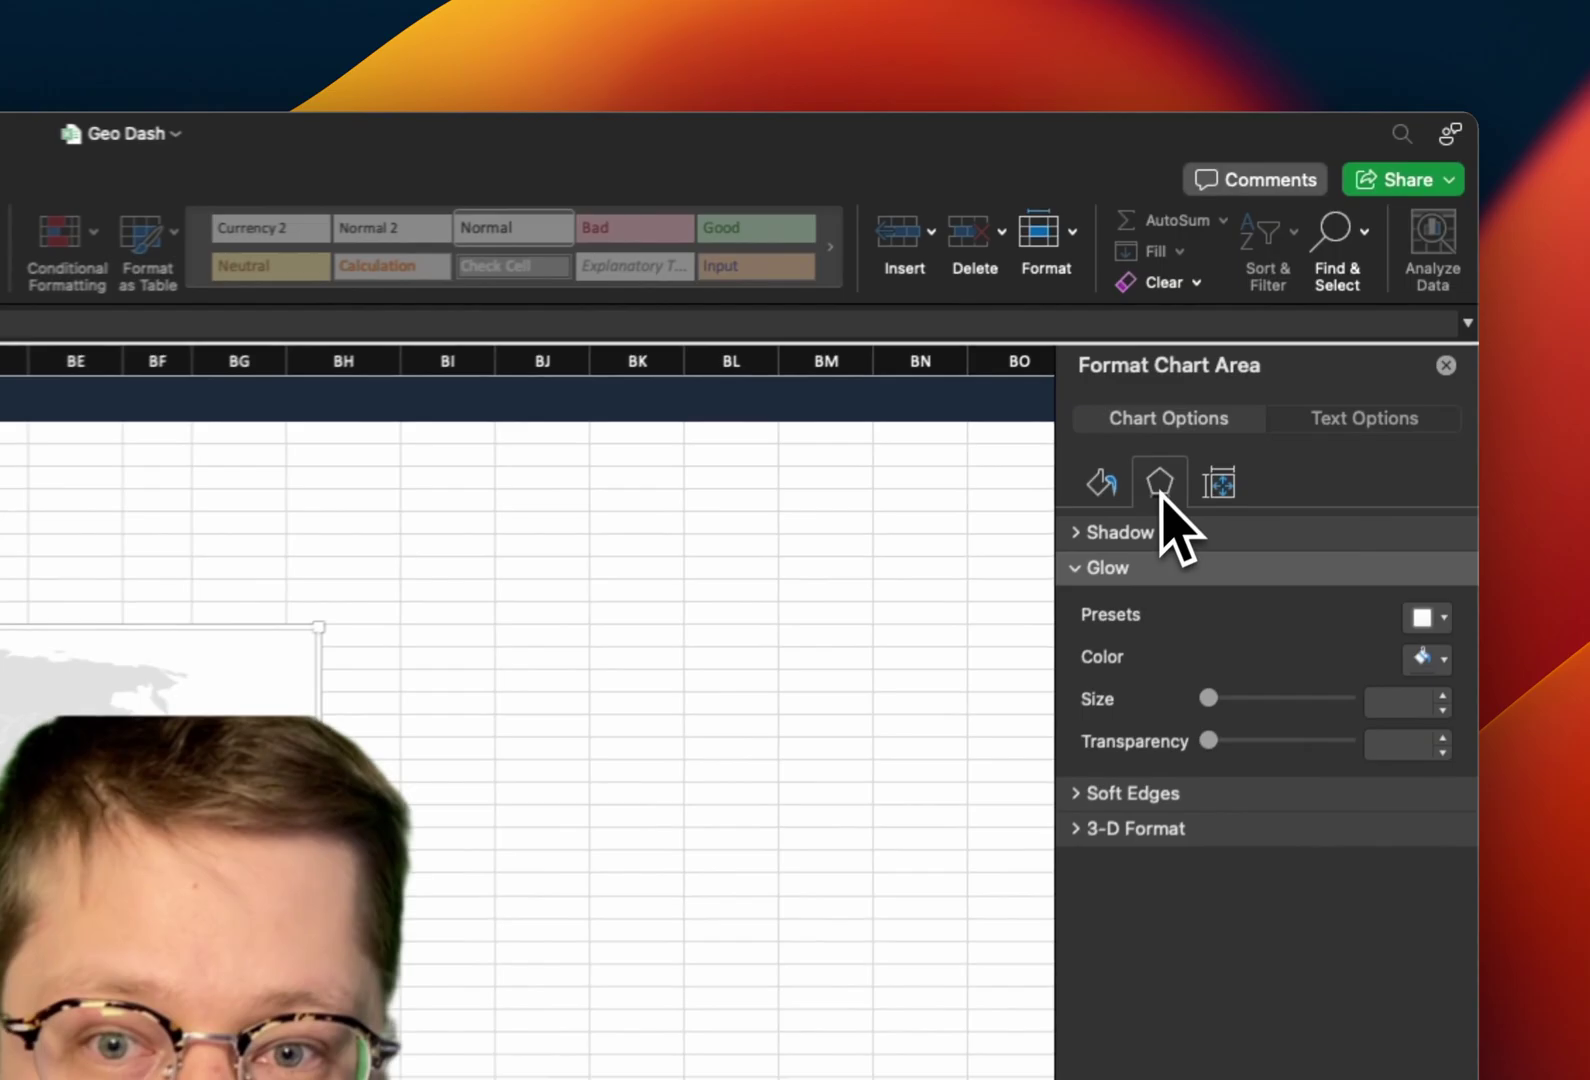
mouse_move(516, 451)
left_click(647, 572)
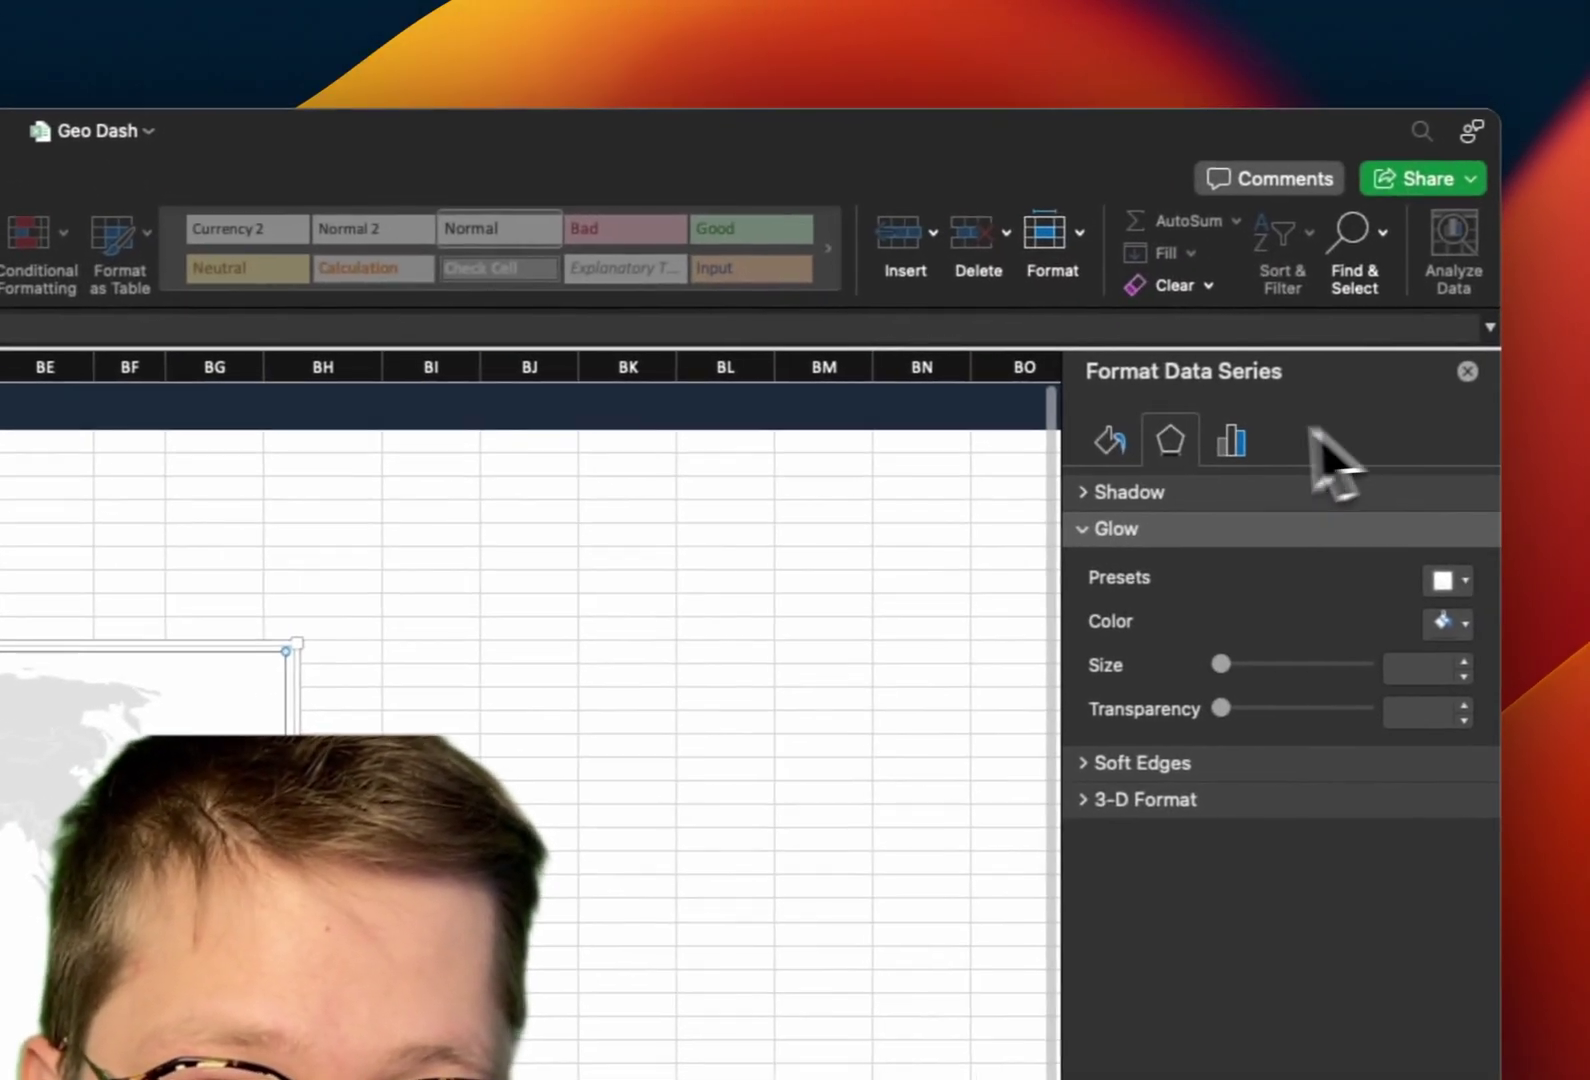
left_click(1231, 440)
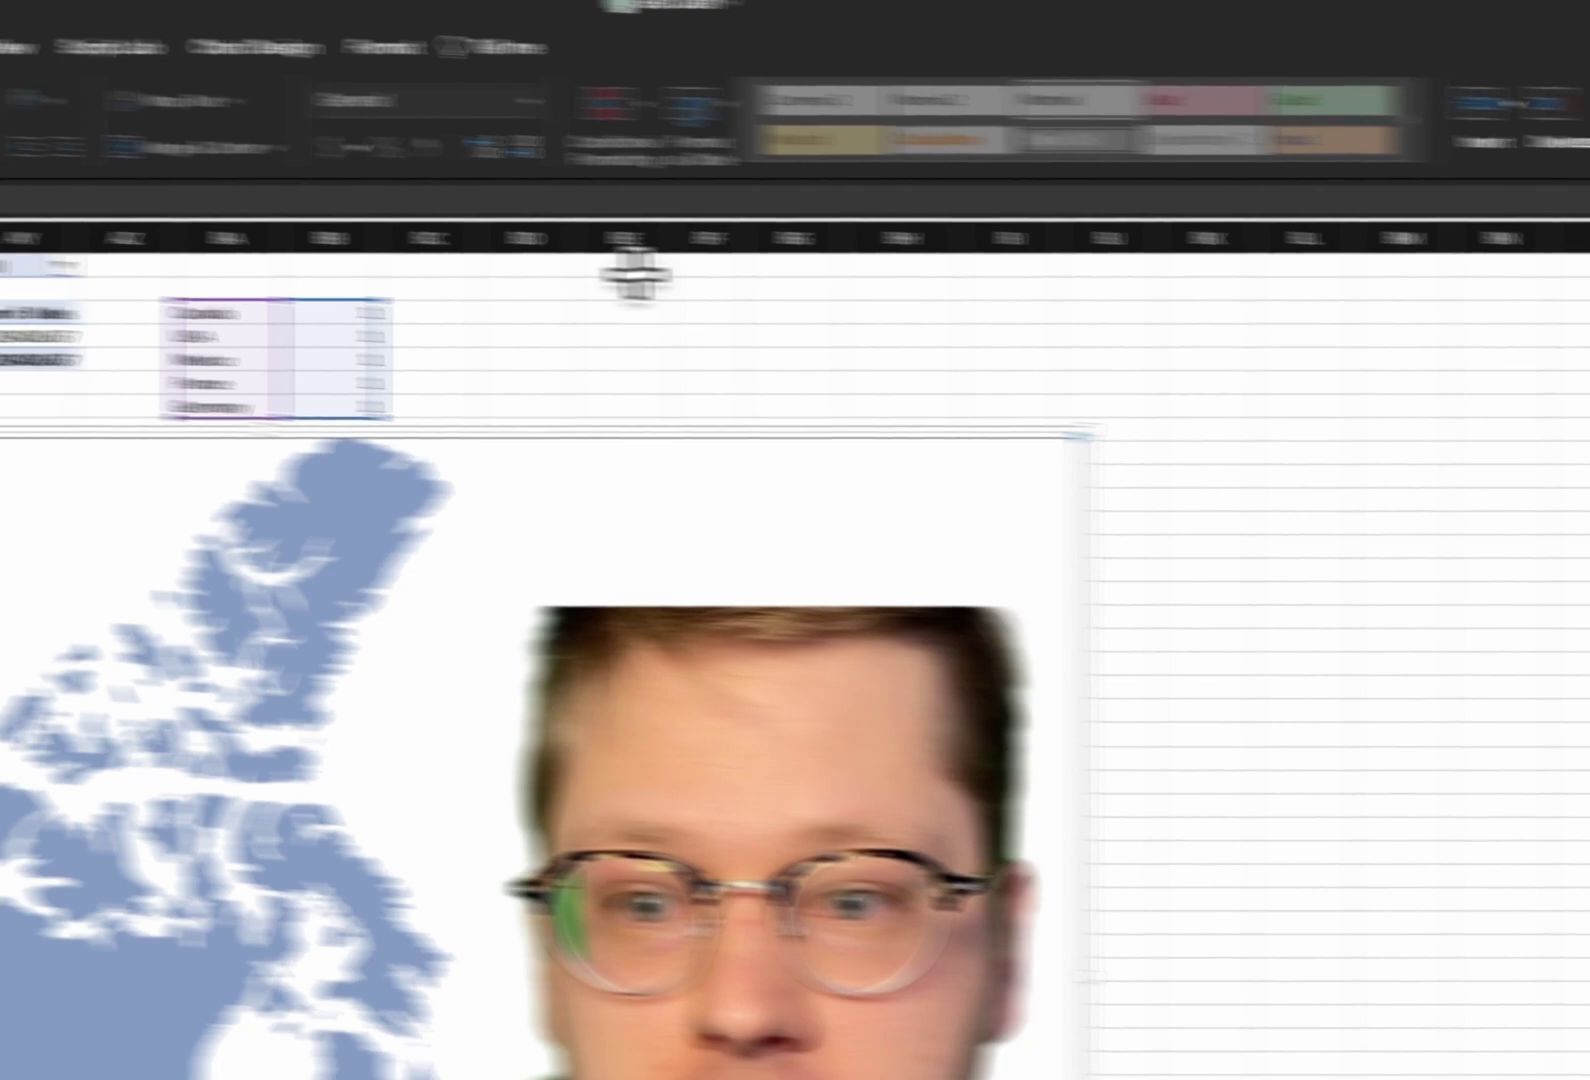
Place the map chart over the ring backdrop on the dashboard sheet and set its chart area to no fill
left_click_drag(720, 452, 648, 285)
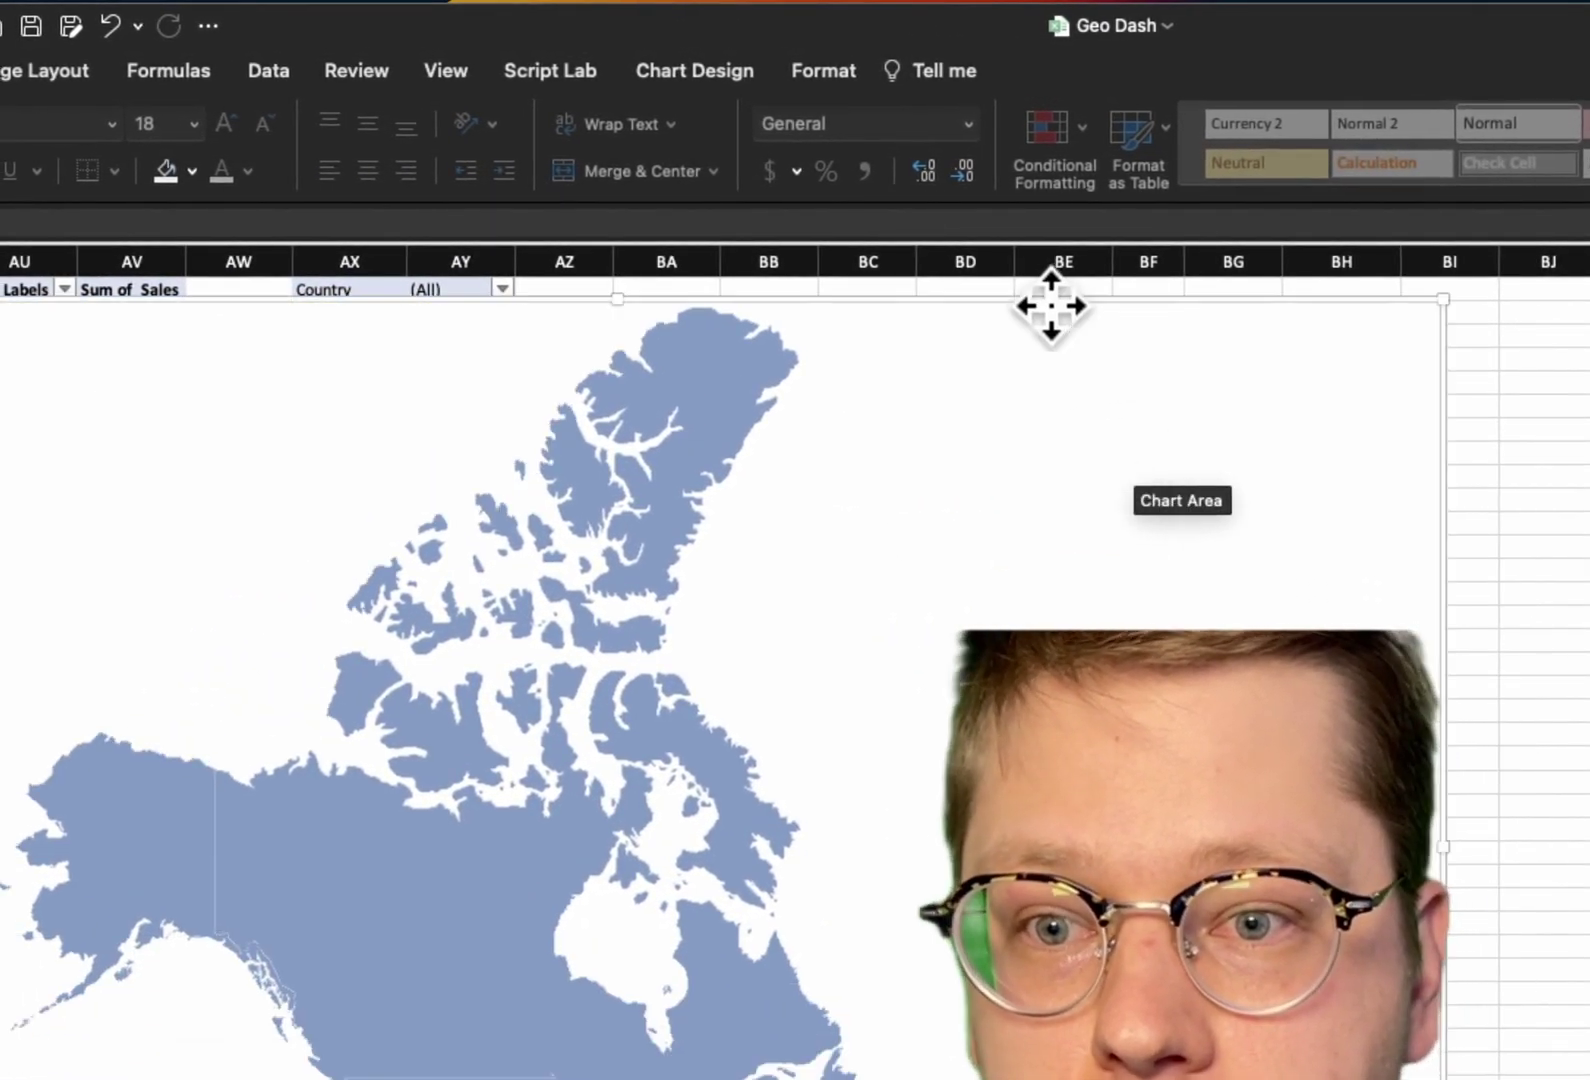
scroll(500, 570, "right", 3)
scroll(571, 605, "left", 4)
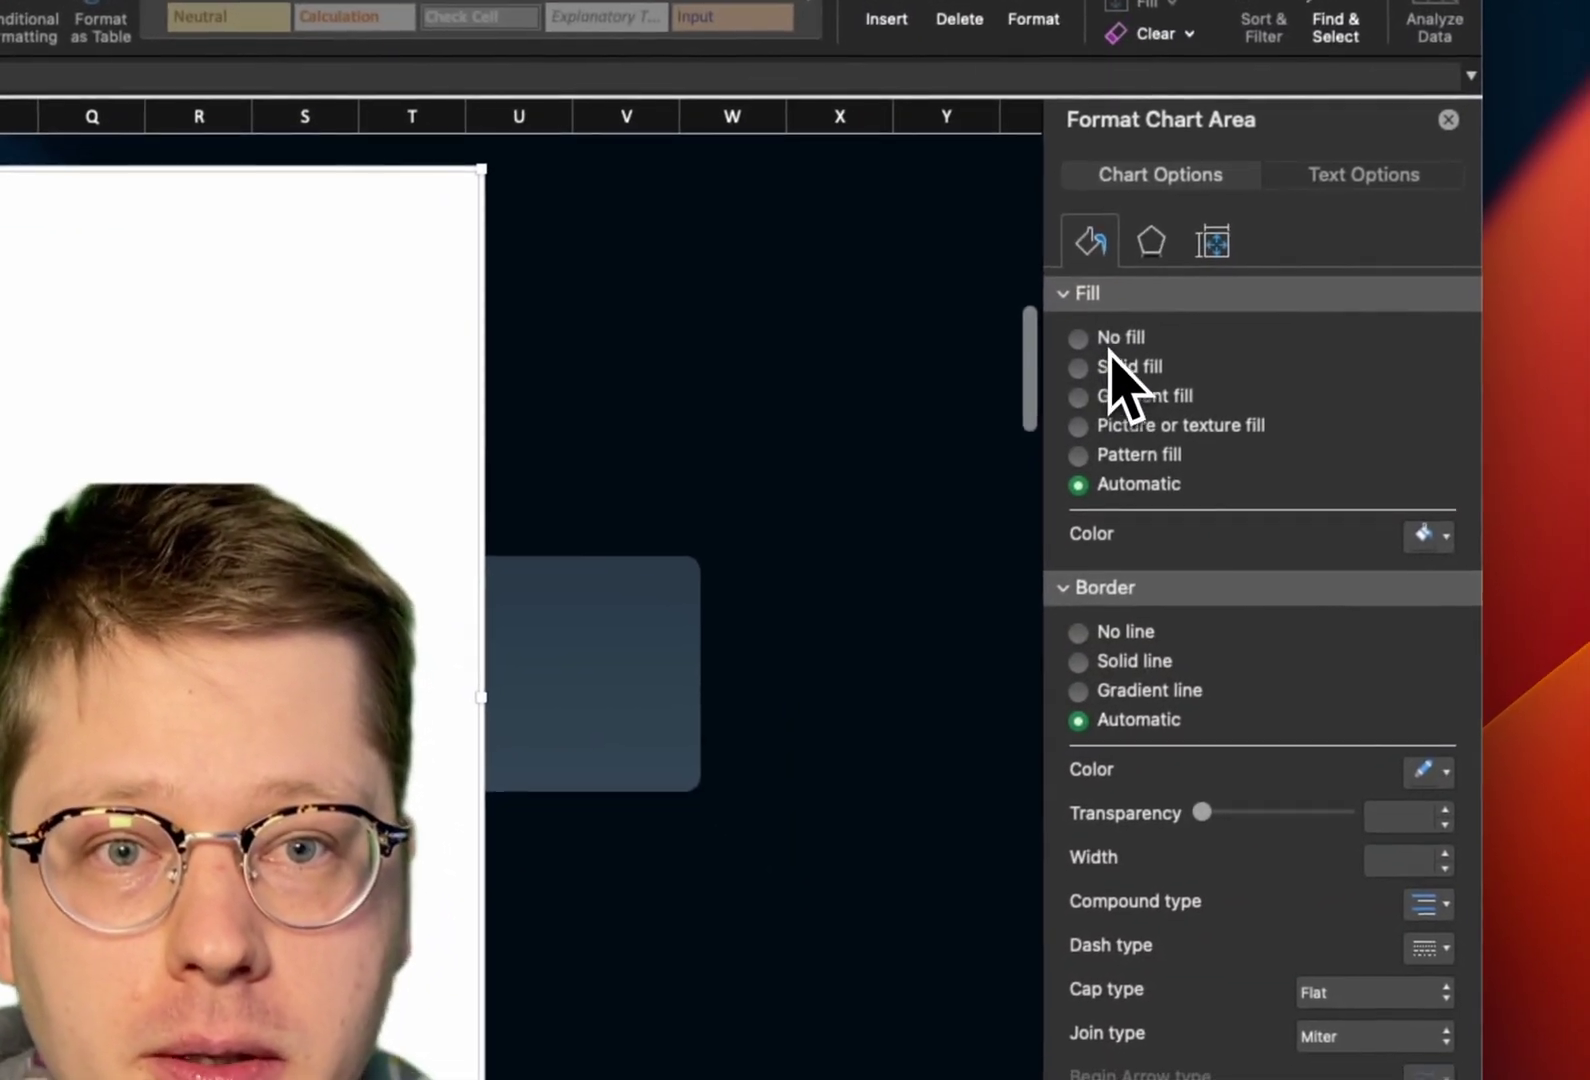
left_click(1109, 342)
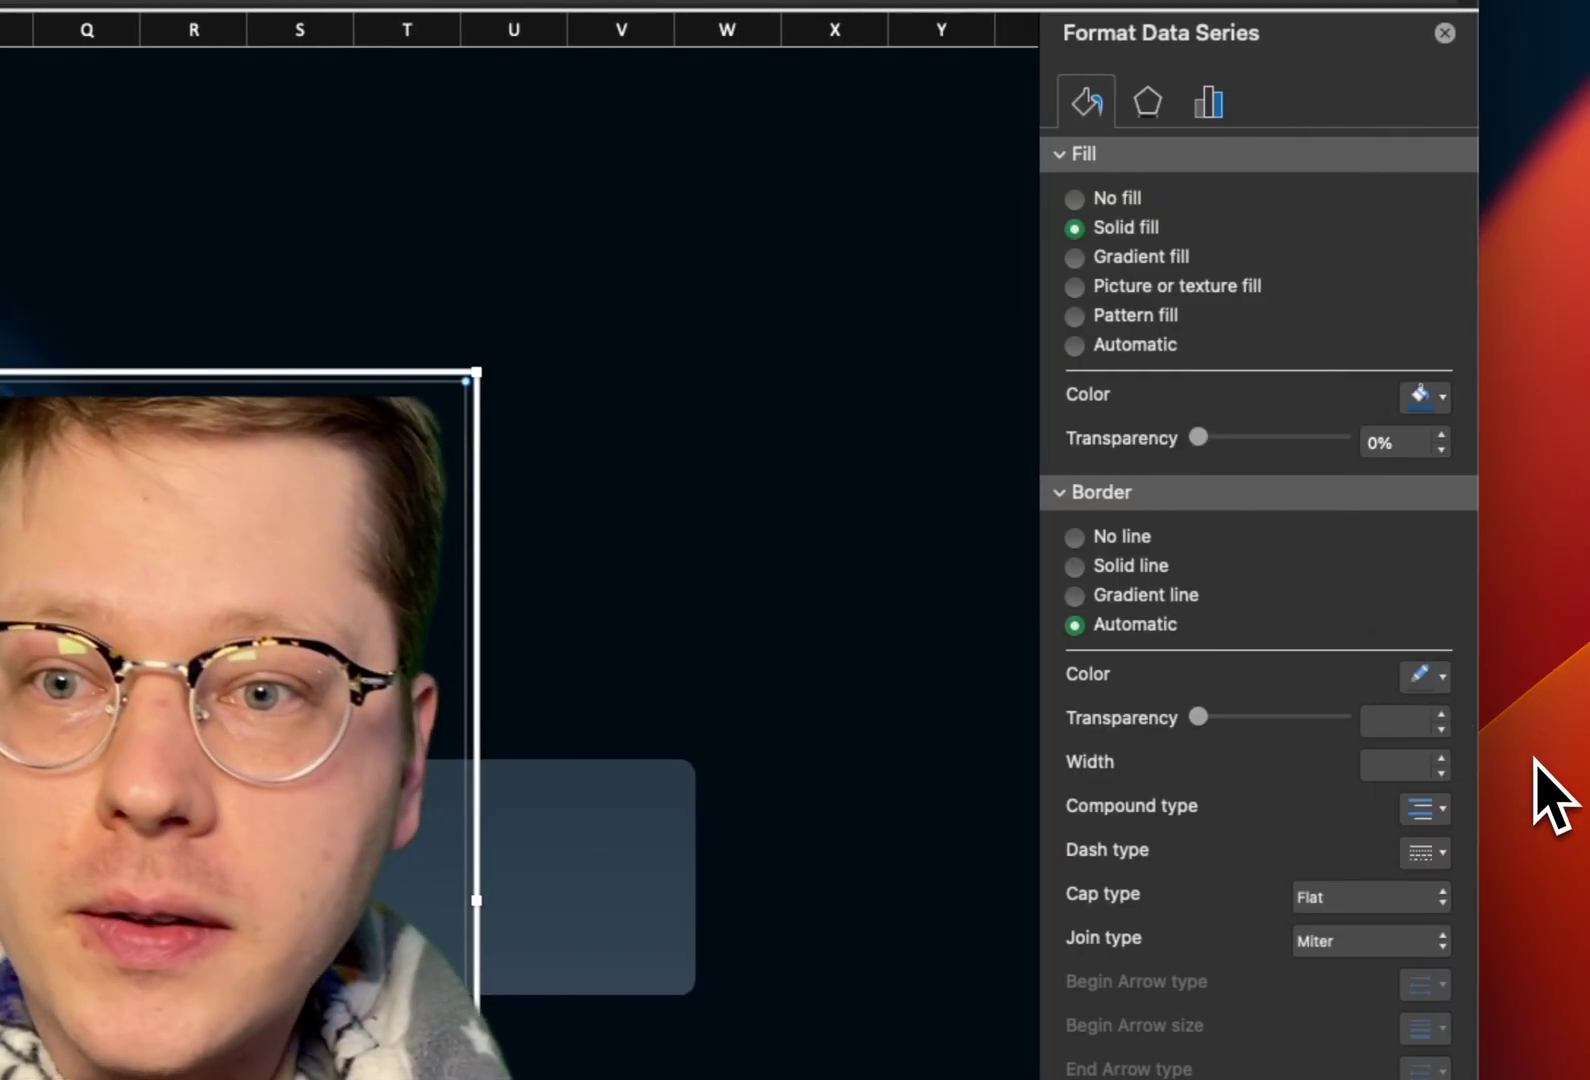
Set both the minimum and maximum colors of the map series to the recent blue and remove its border line
left_click(1210, 104)
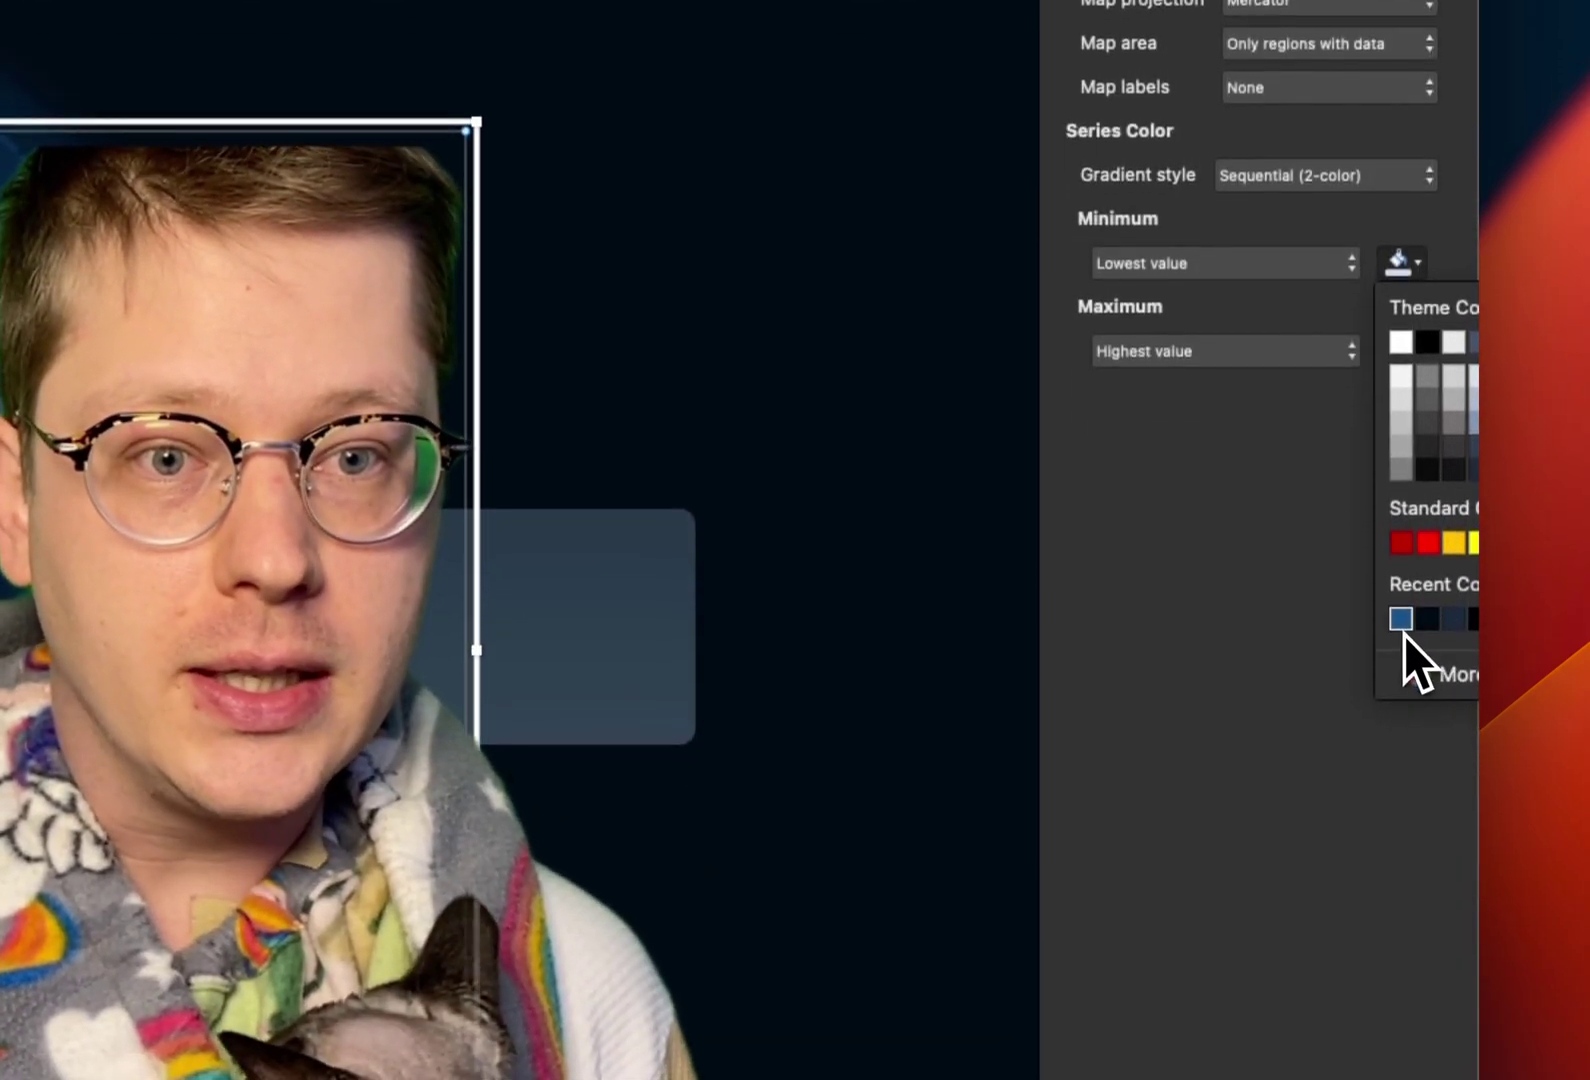
left_click(1401, 1035)
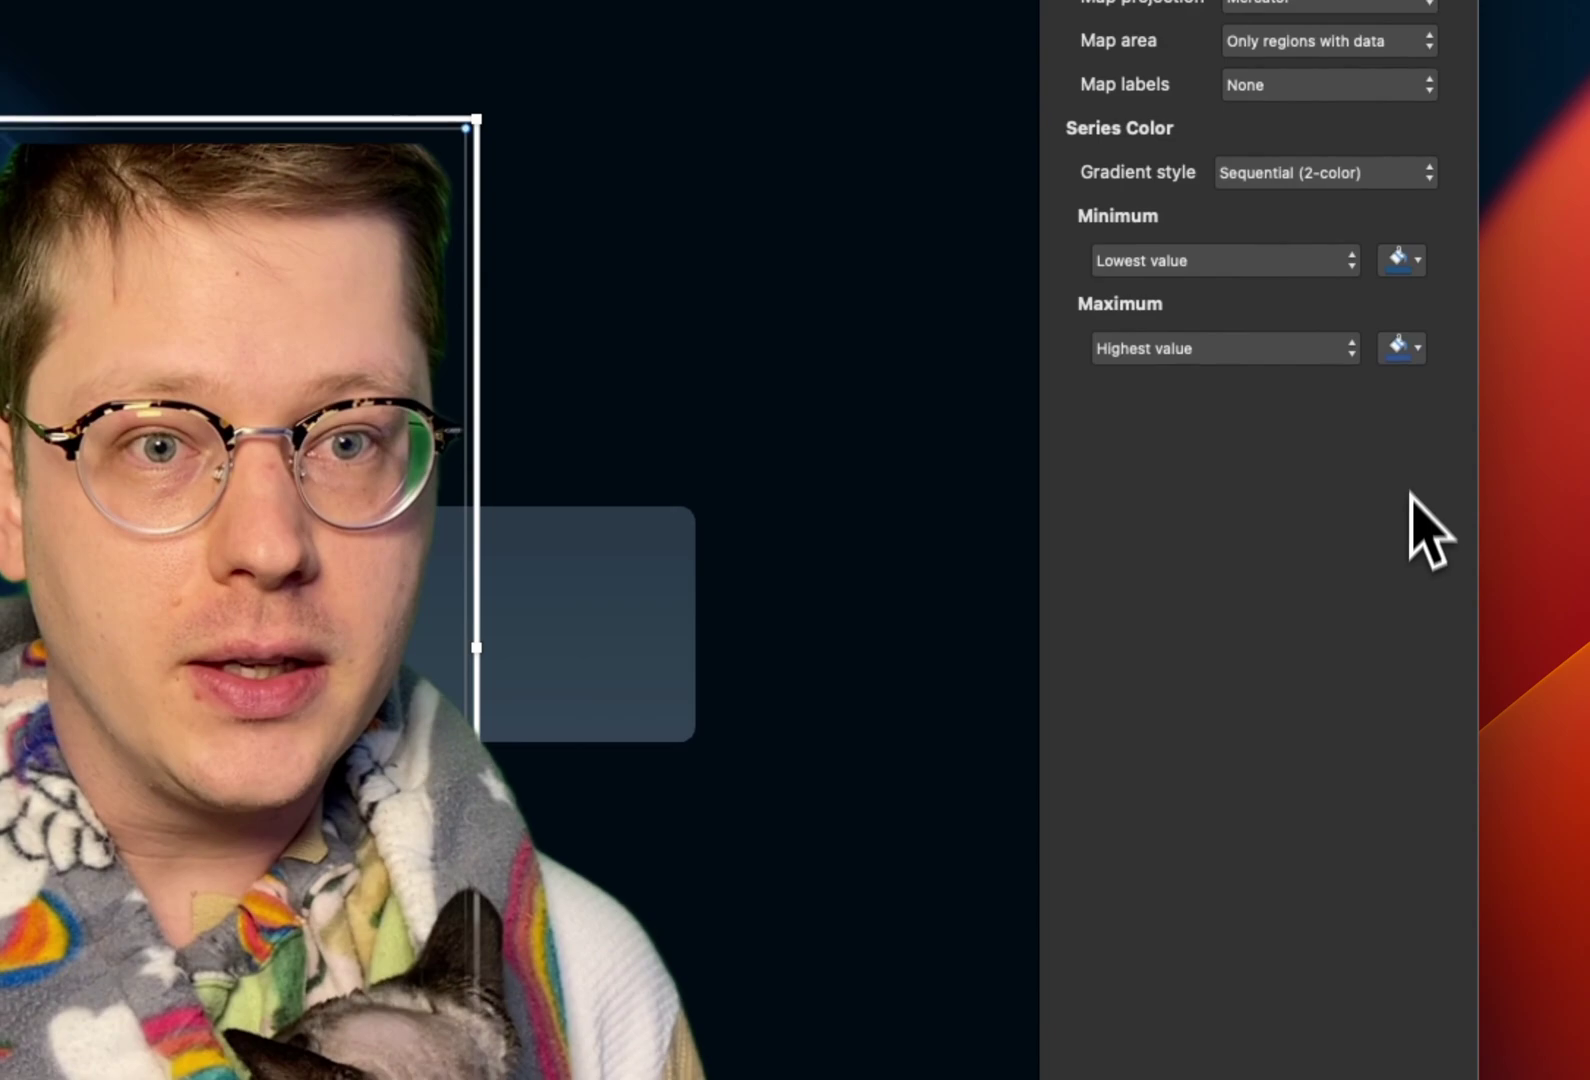
left_click(1401, 348)
left_click(1401, 704)
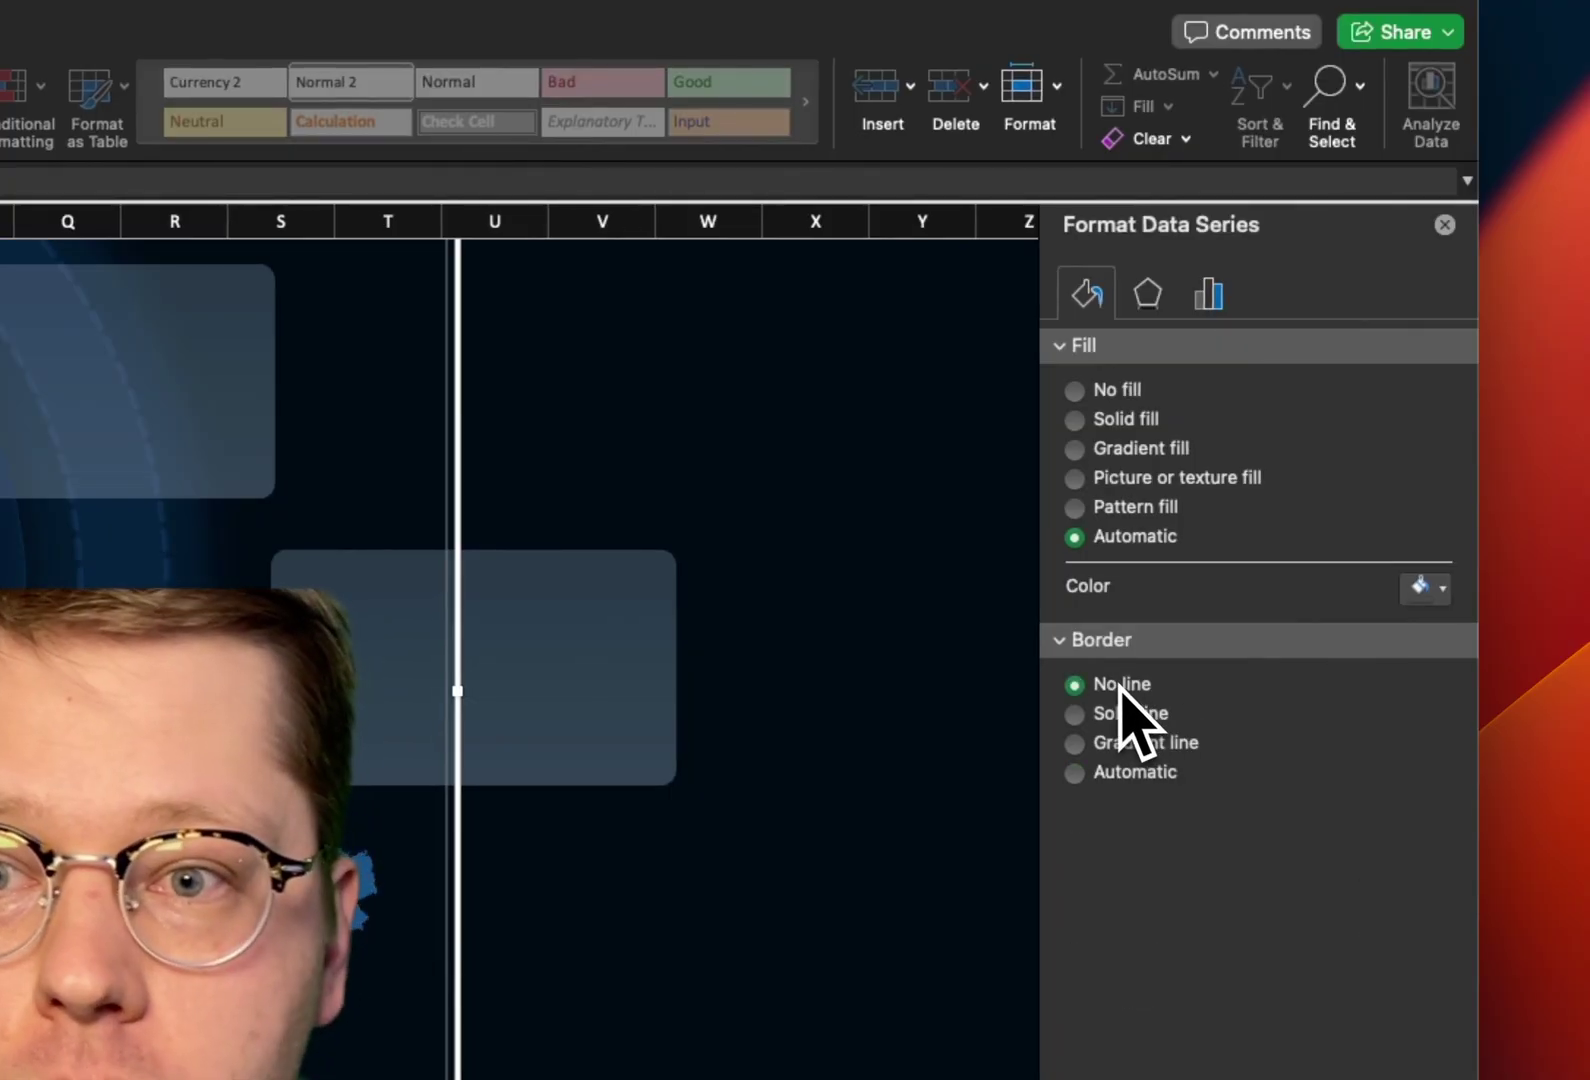
left_click(1160, 345)
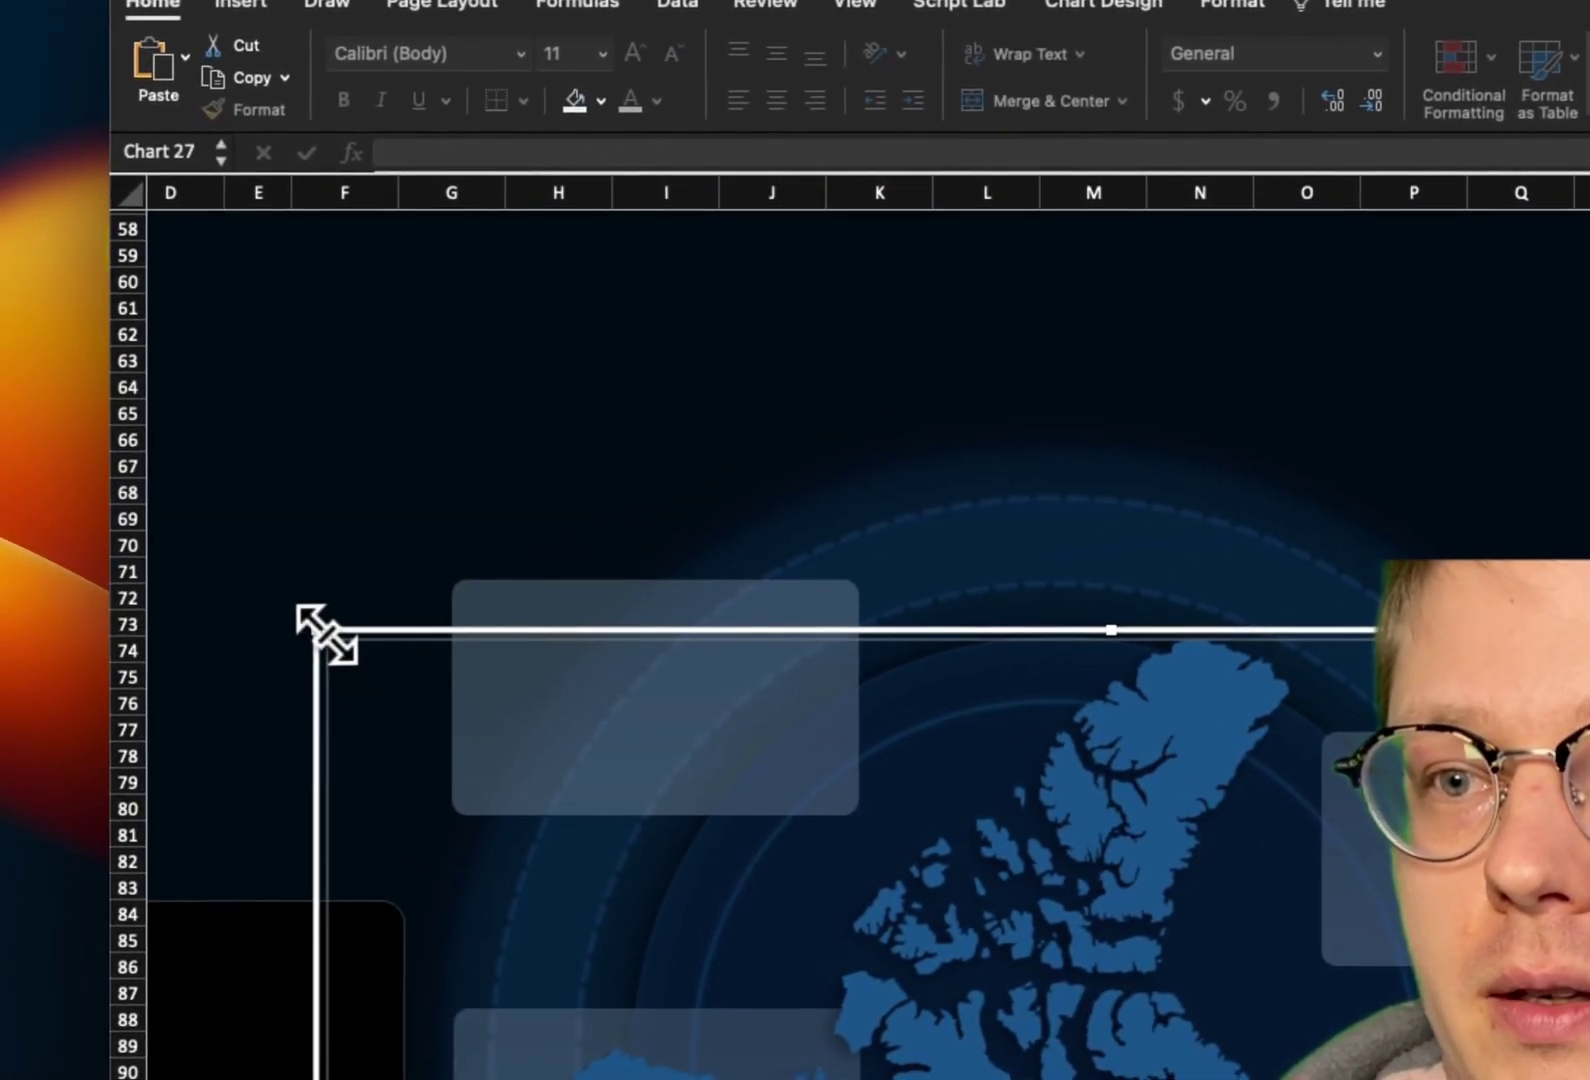
Reposition the map chart over the rings and replace it with a picture version that has country labels and a shadow
left_click_drag(318, 630, 410, 650)
scroll(958, 480, "down", 2)
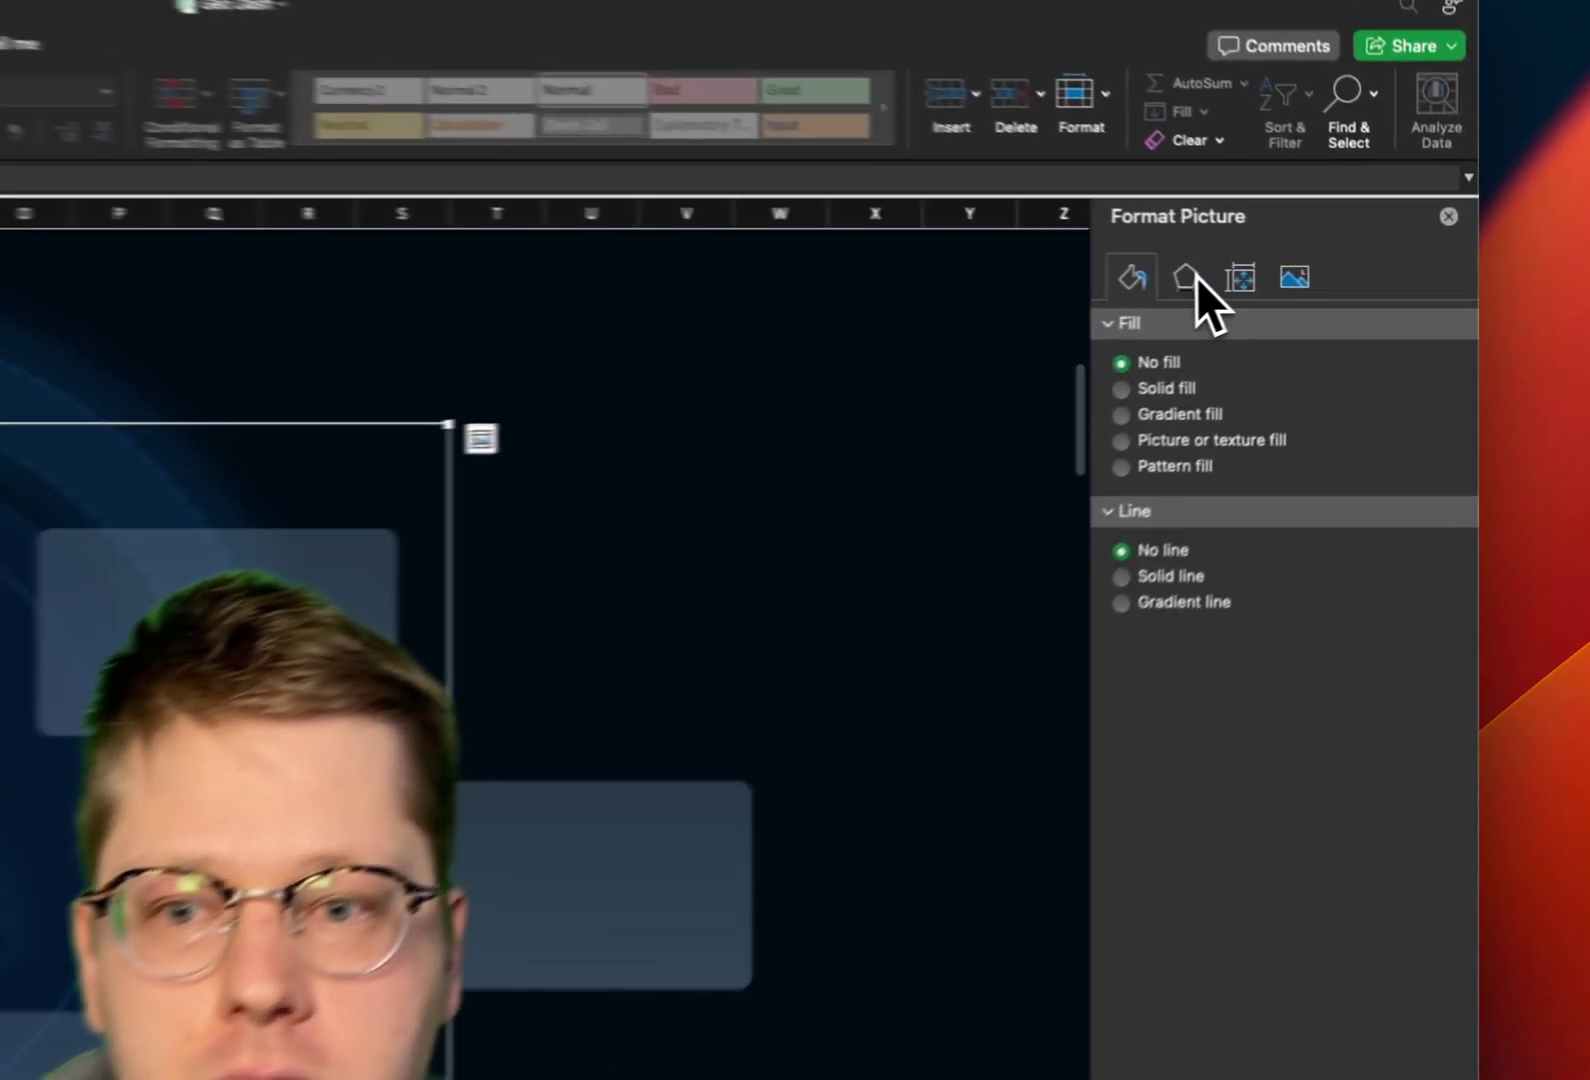
left_click(1325, 274)
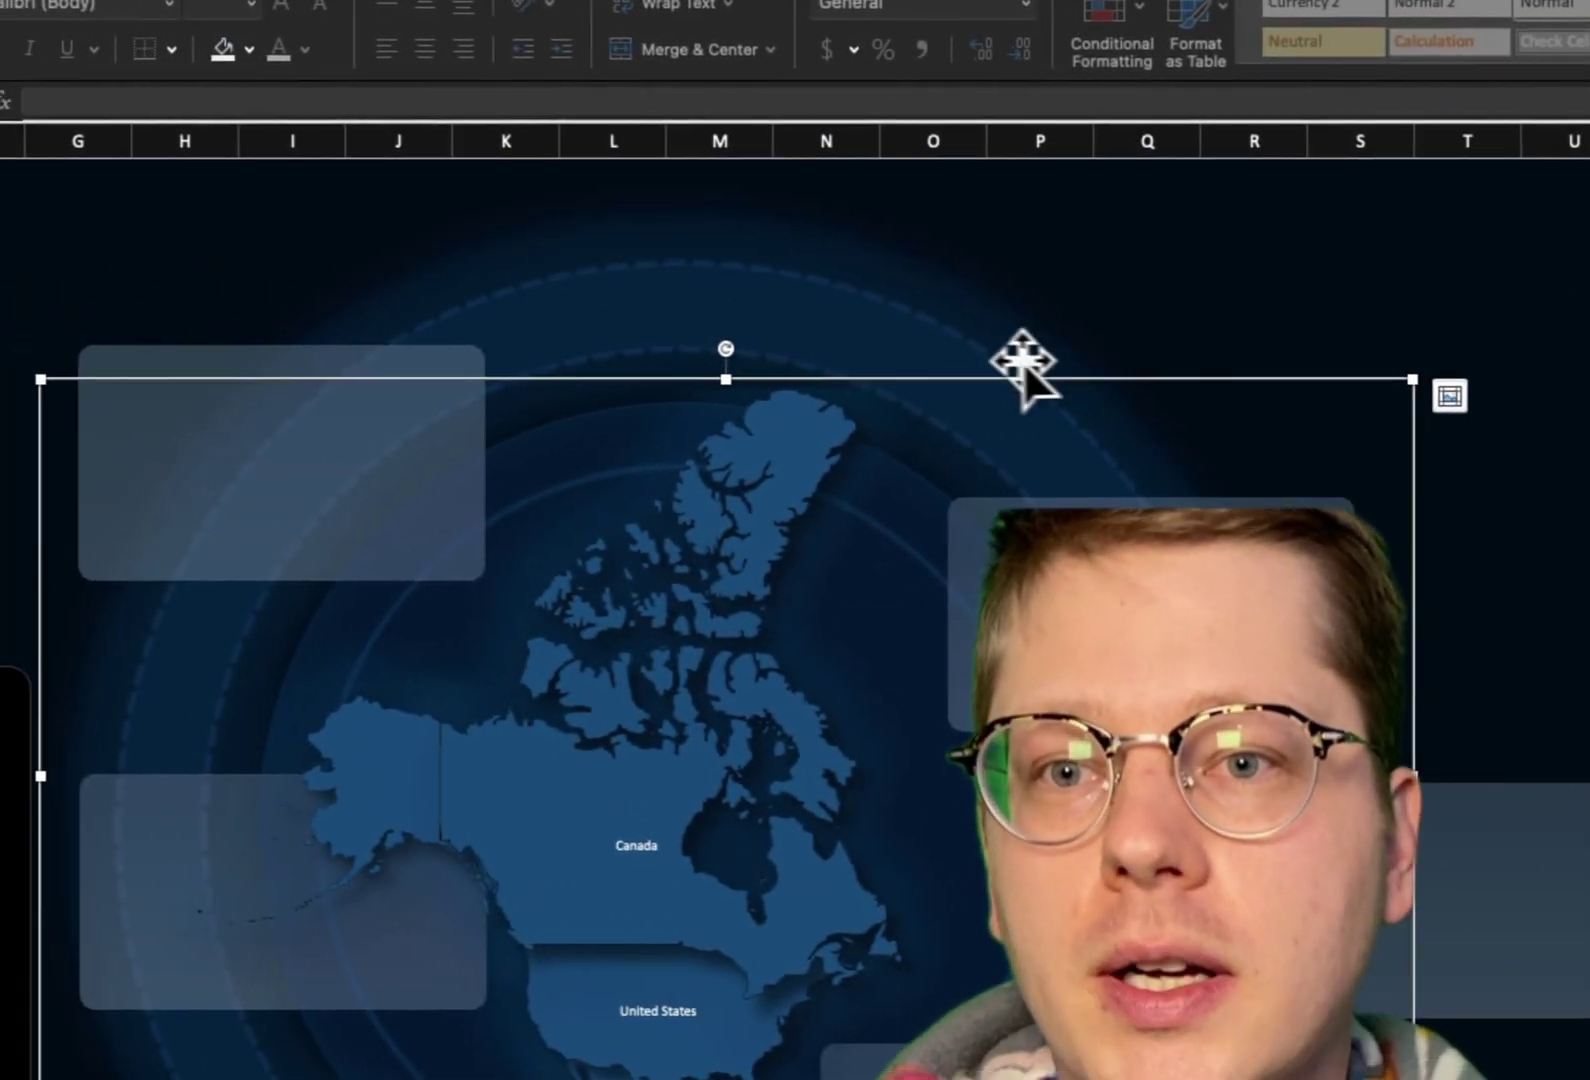
Move the map picture down off the rings to the area below the dashboard backdrop
scroll(740, 542, "down", 3)
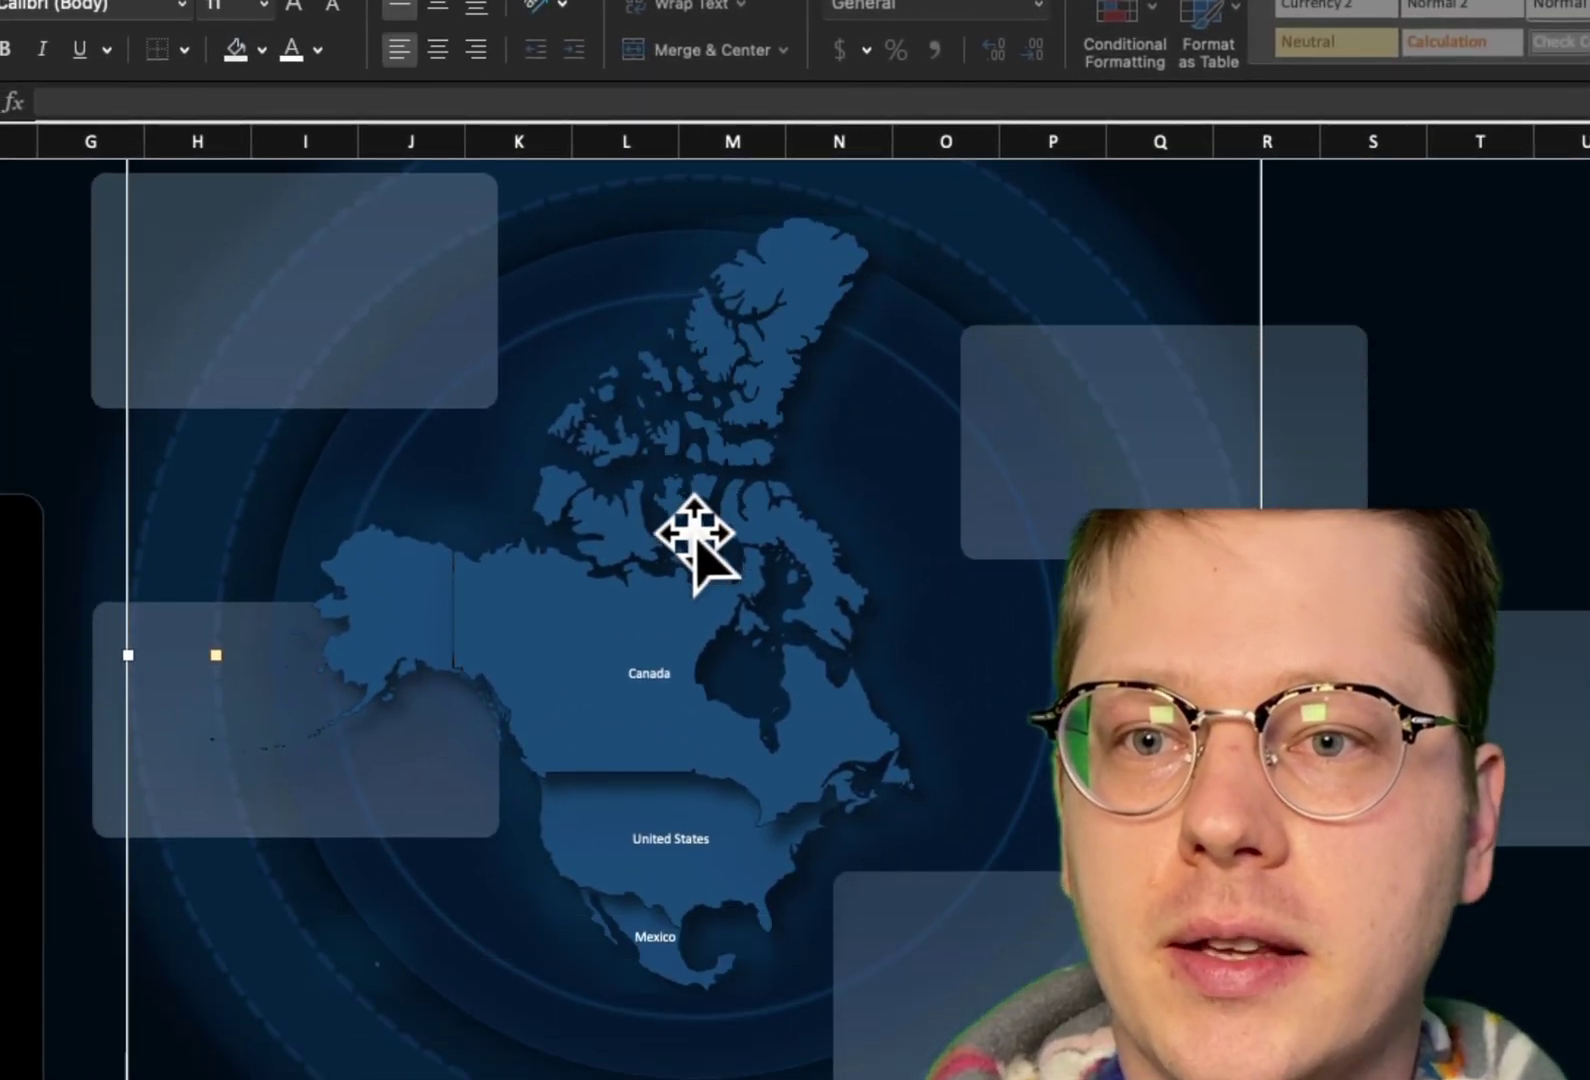
scroll(714, 556, "right", 1)
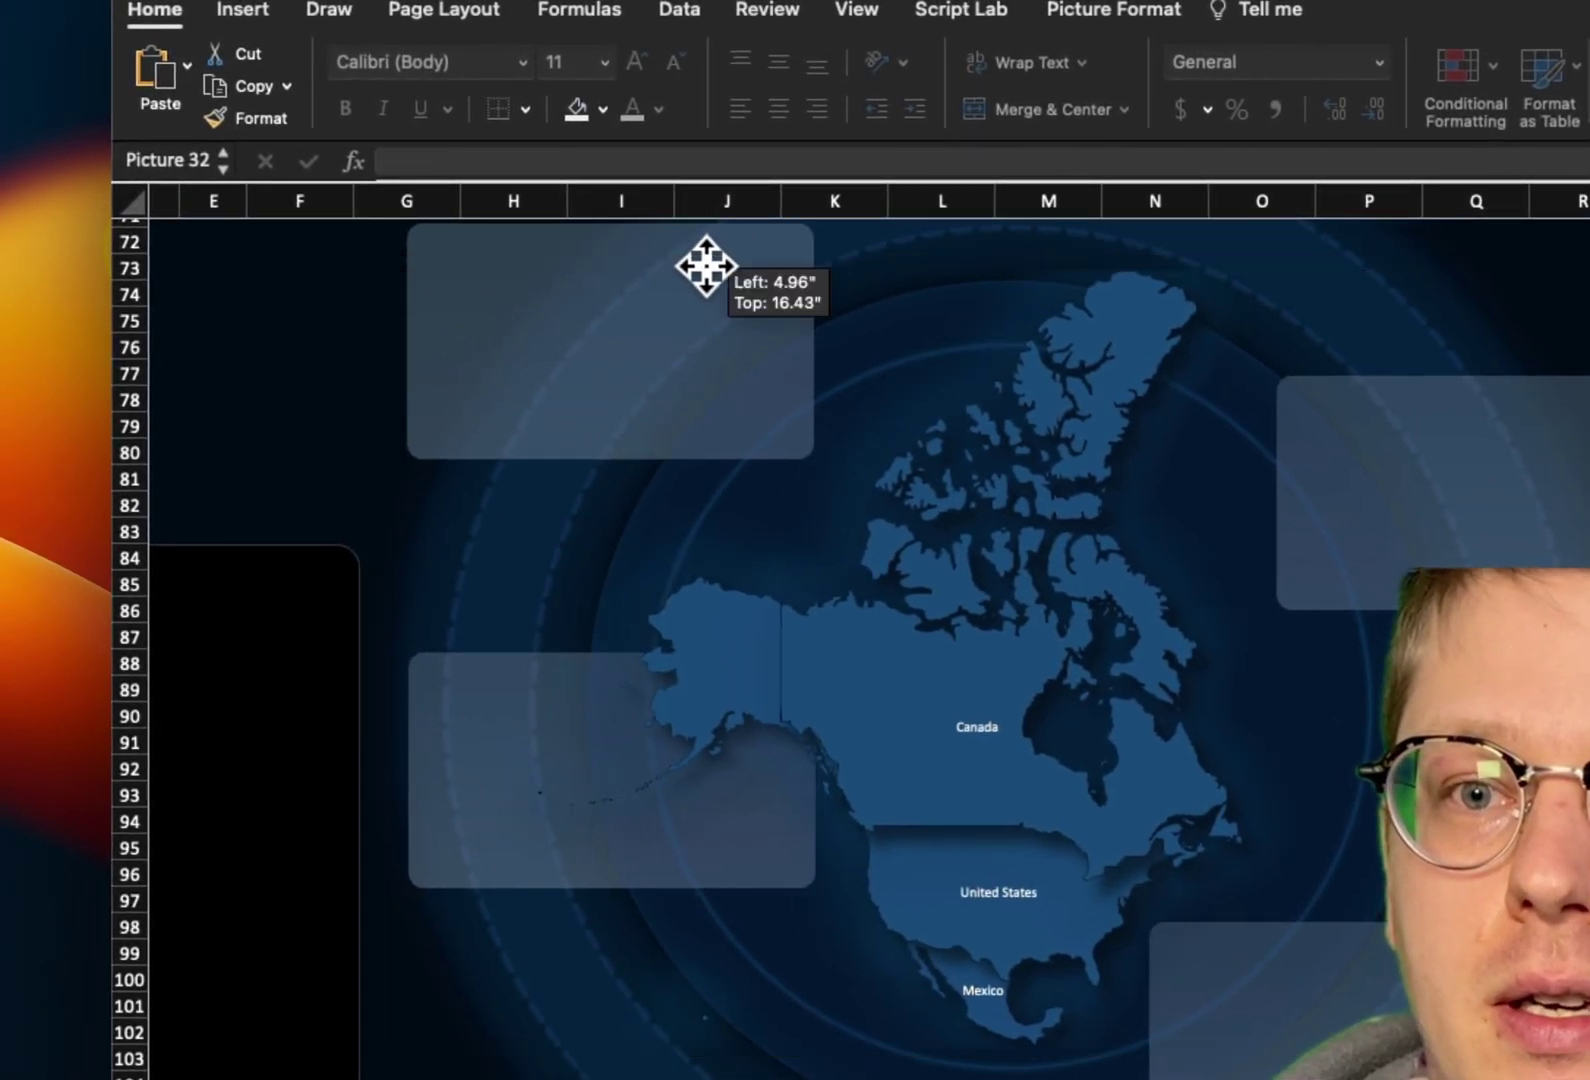
left_click_drag(706, 266, 795, 1012)
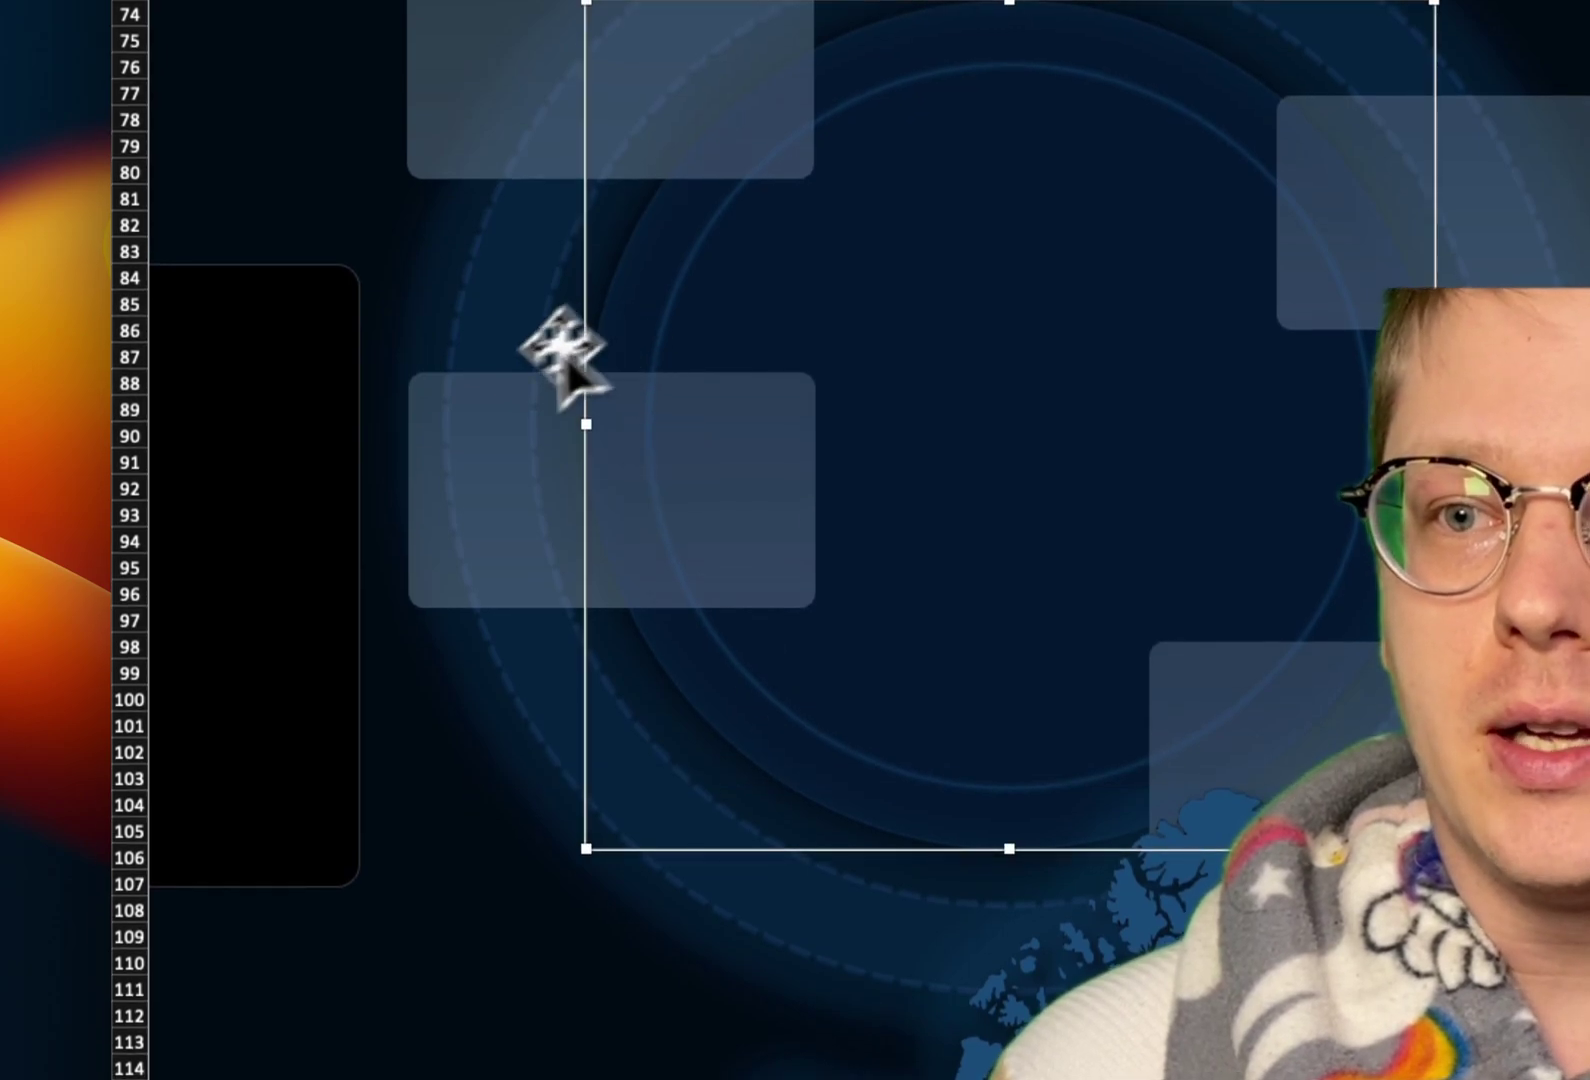
Bring all the translucent cards to the front and move the map picture back up over the ring backdrop
left_click(553, 110, "shift")
left_click(1375, 286, "shift")
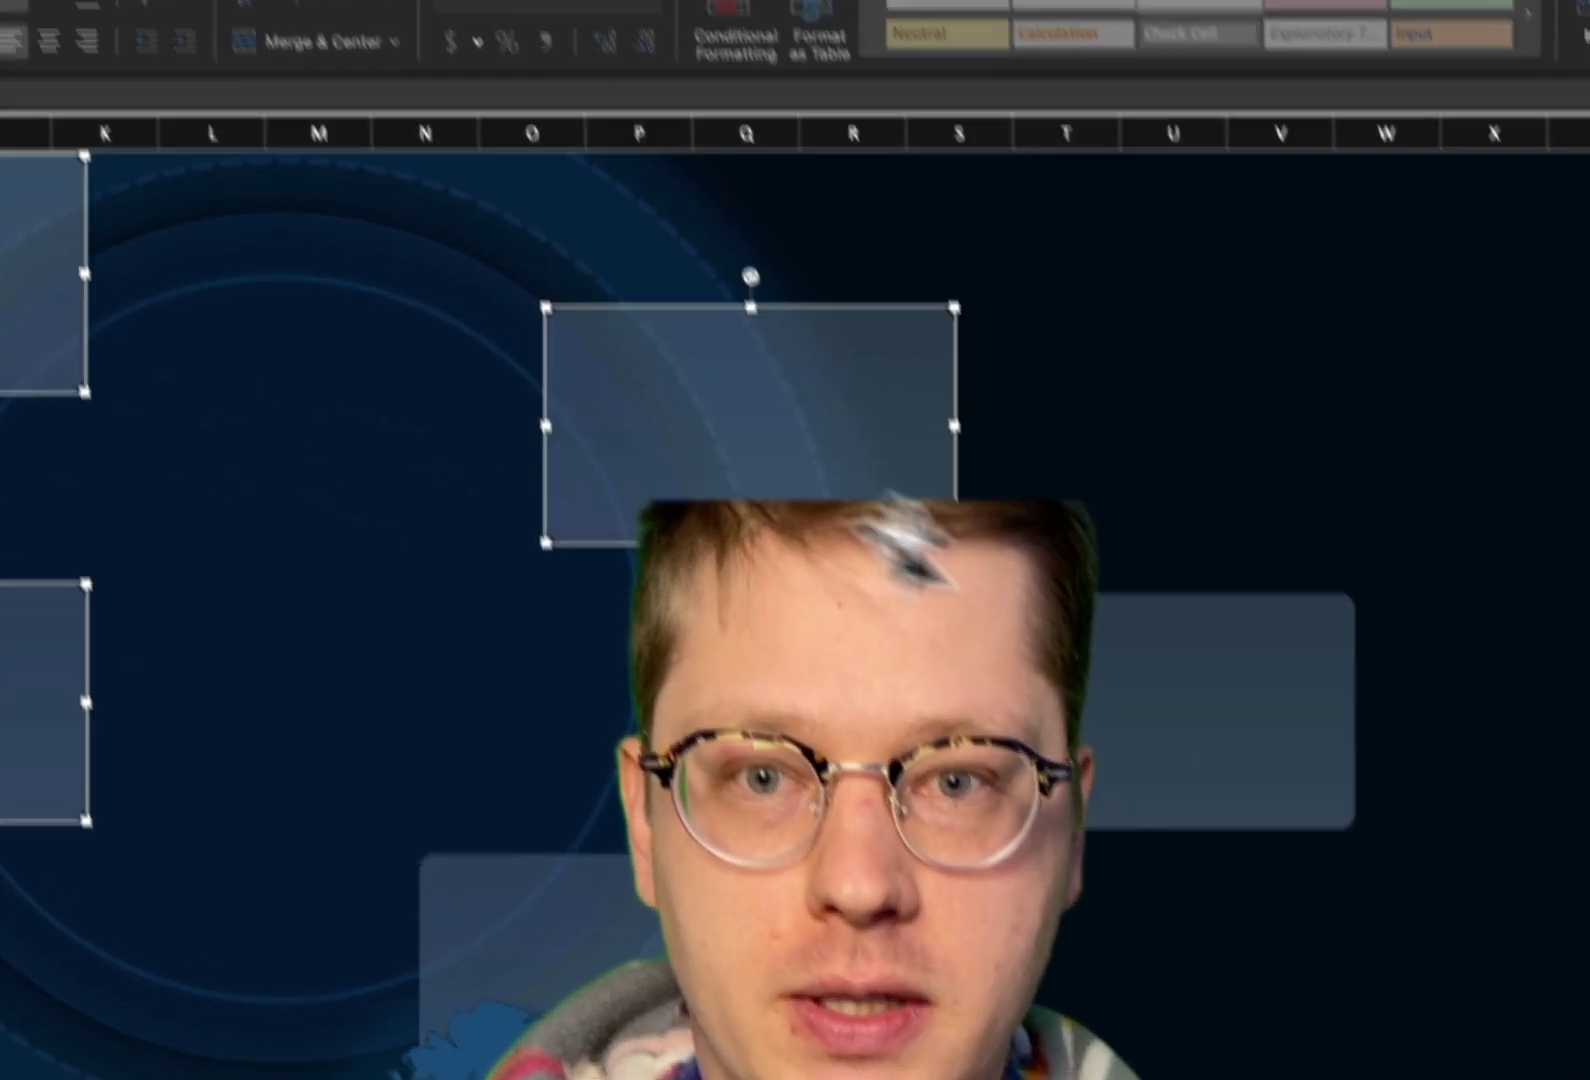
left_click(1230, 776, "shift")
left_click(524, 684, "shift")
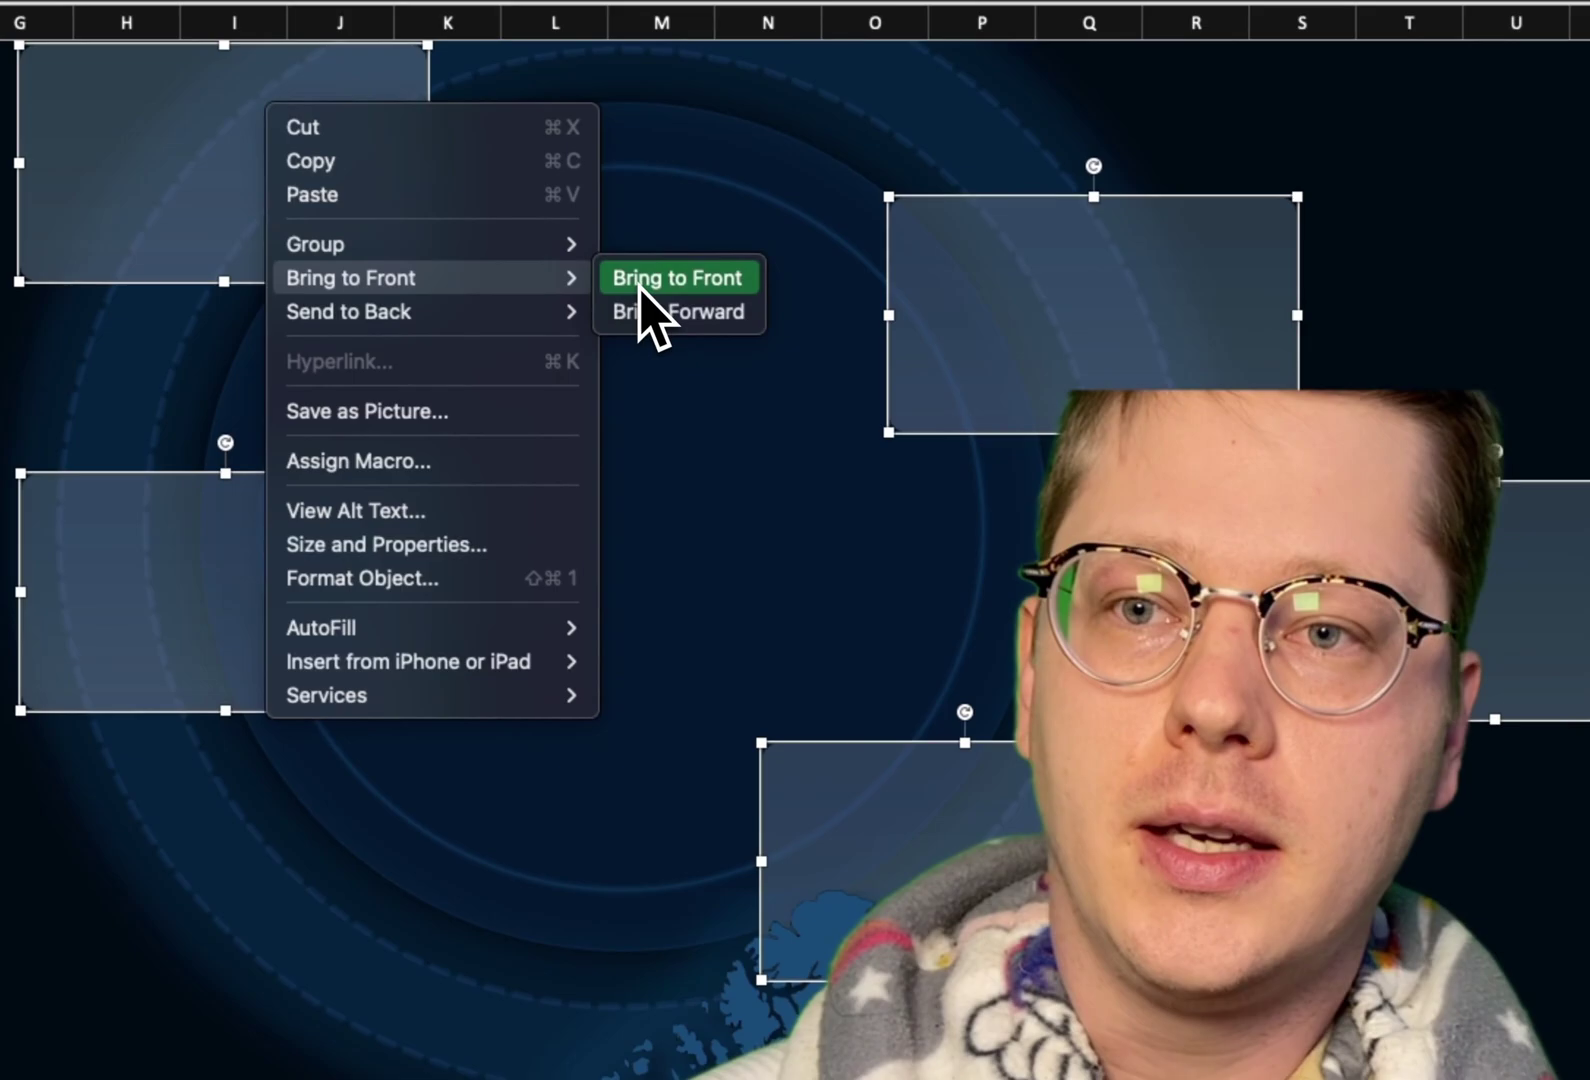
left_click(692, 312)
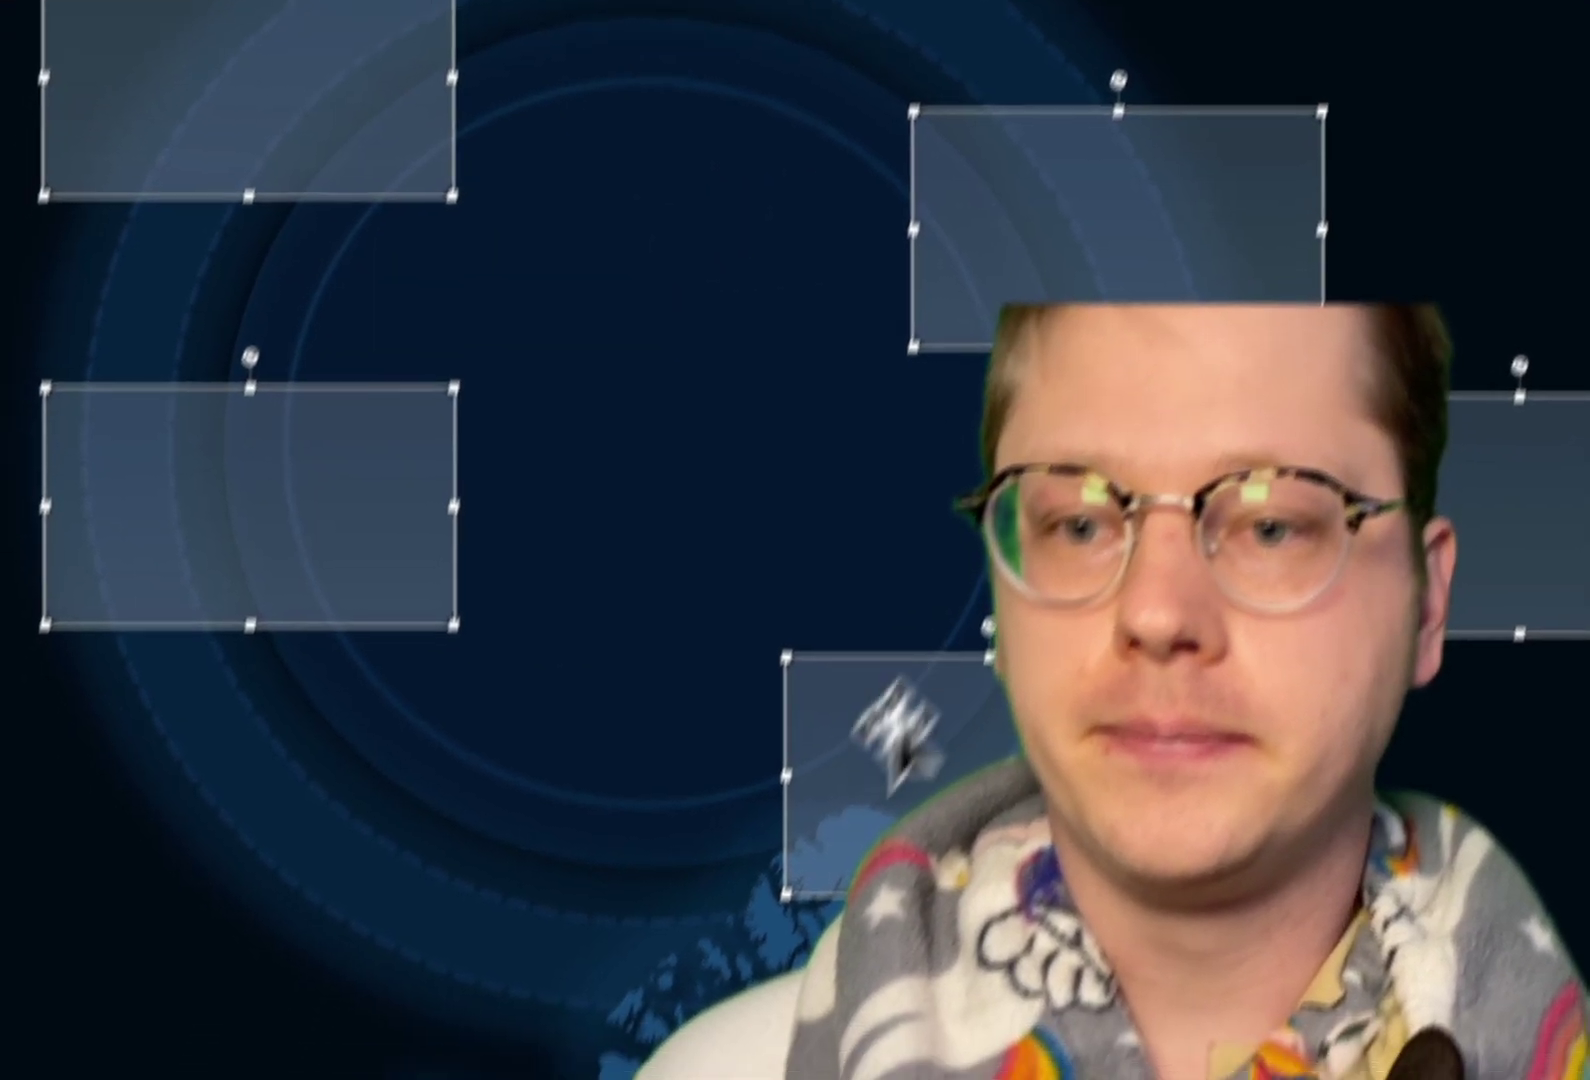
left_click_drag(711, 1064, 708, 470)
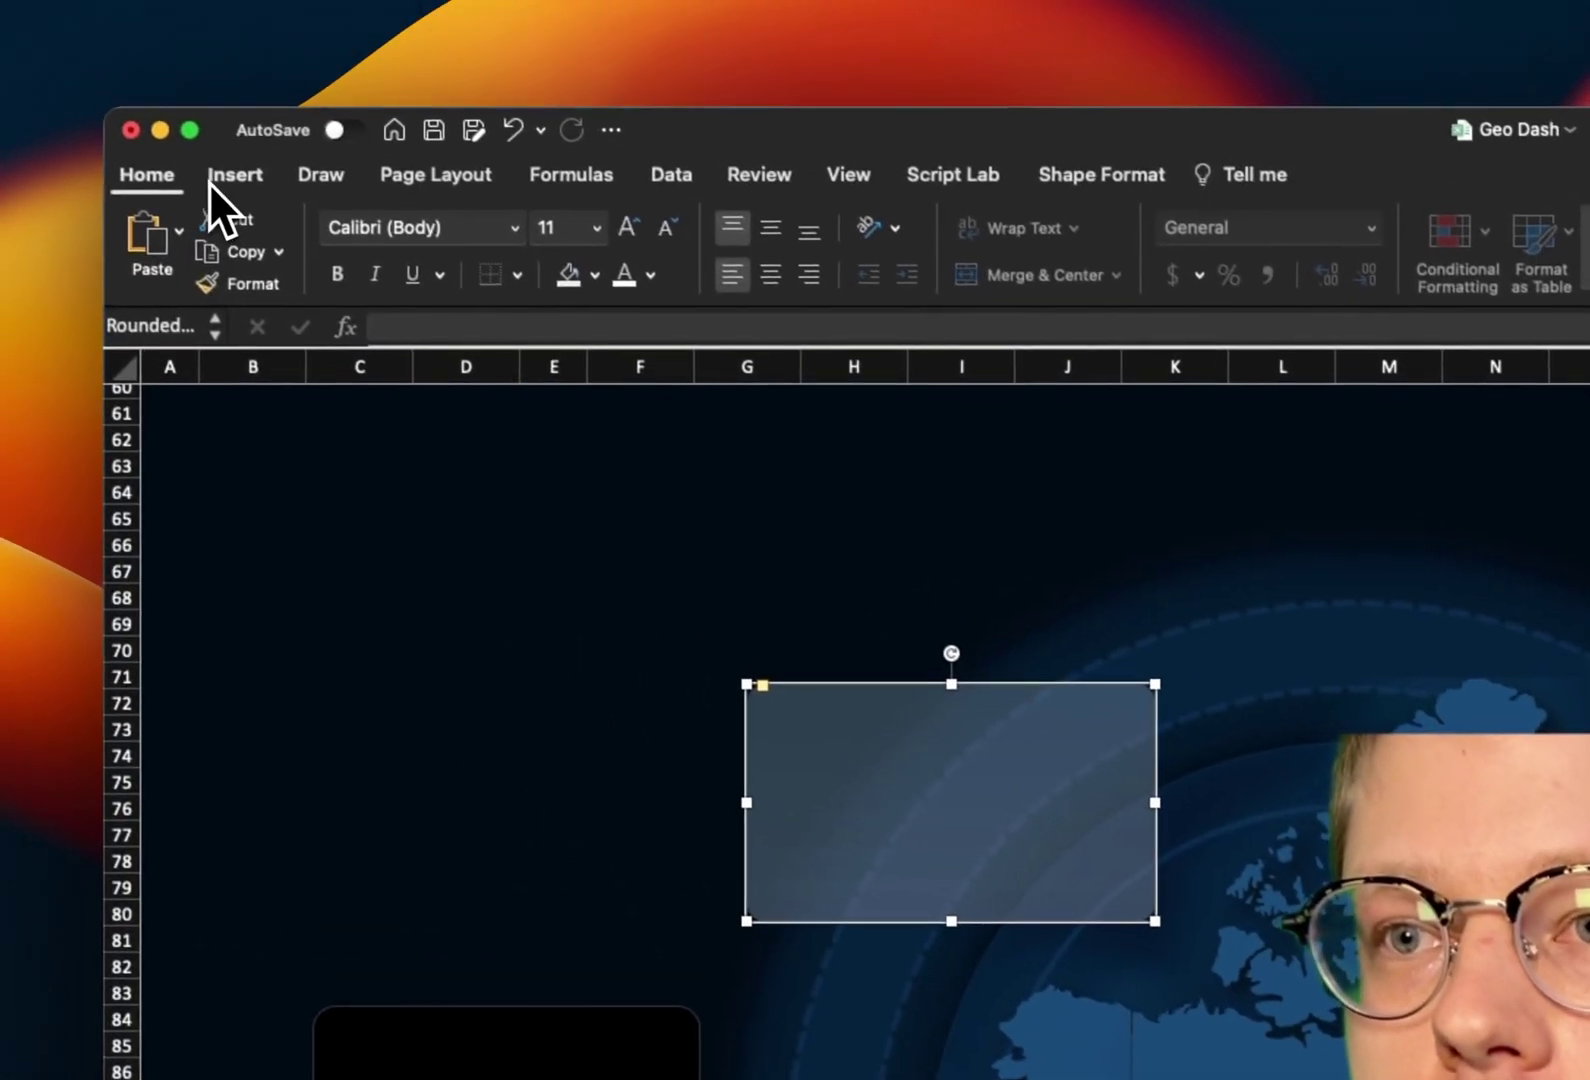
Add a 0.57" by 3.46" rectangle across the lower part of the upper-left card, with a 90° linear gradient fill and no line
left_click(242, 179)
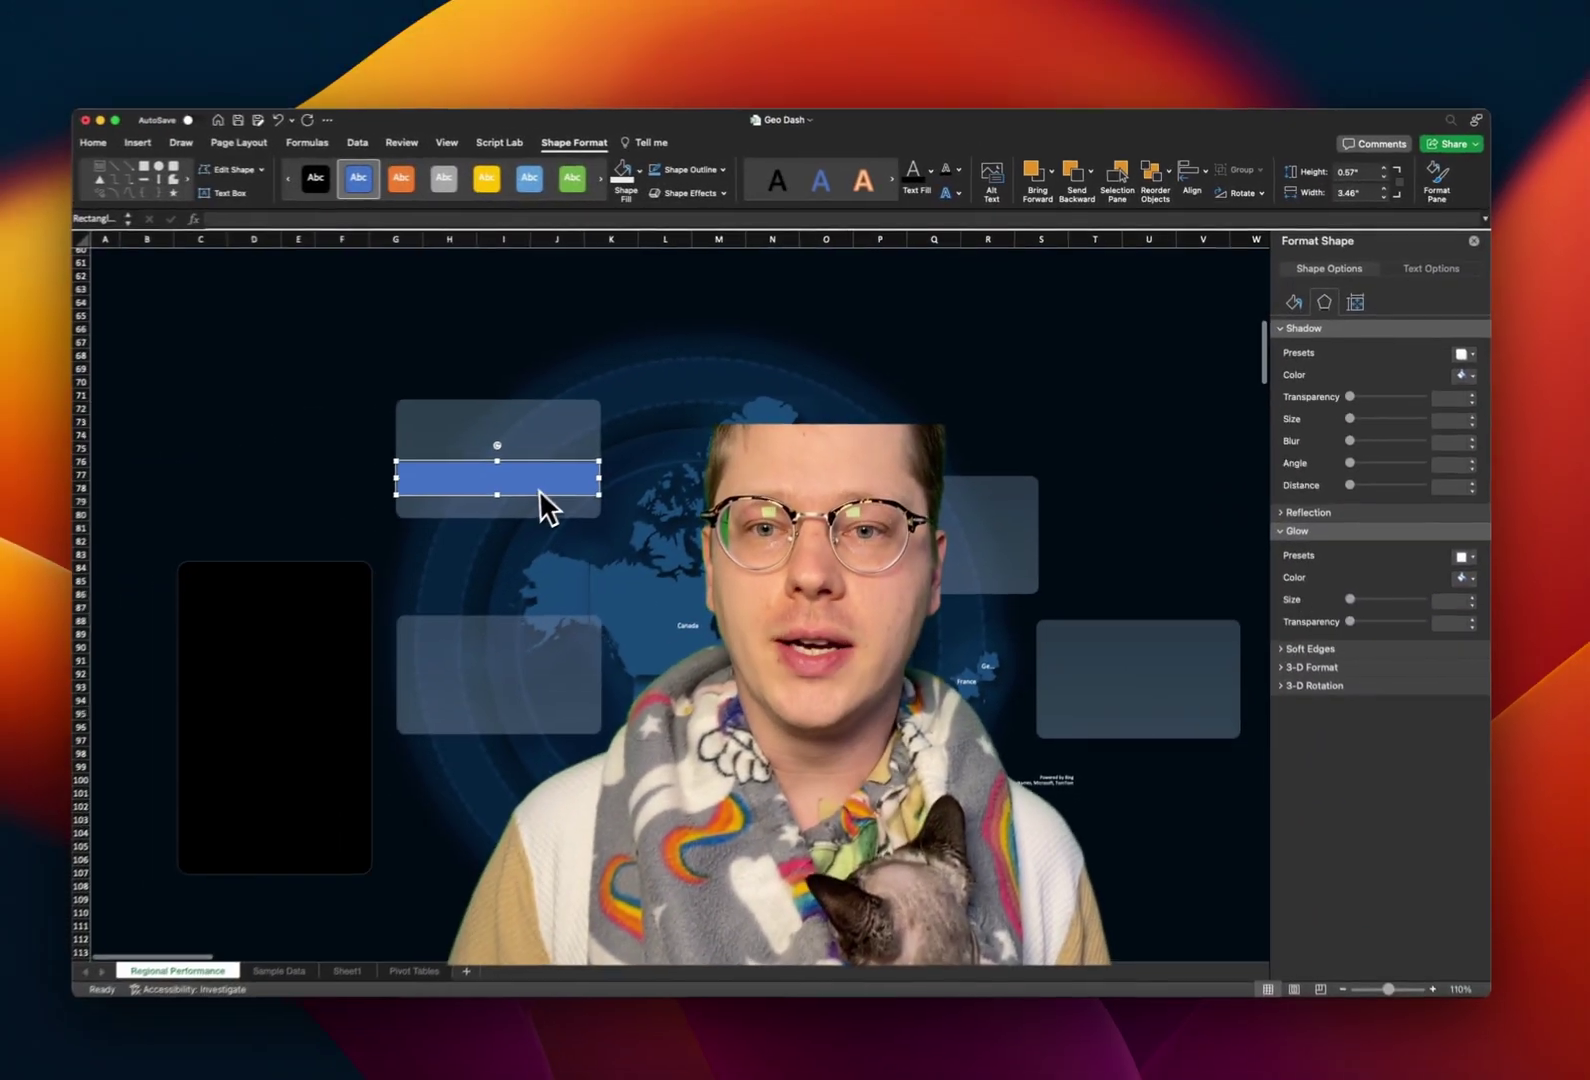
left_click(1293, 302)
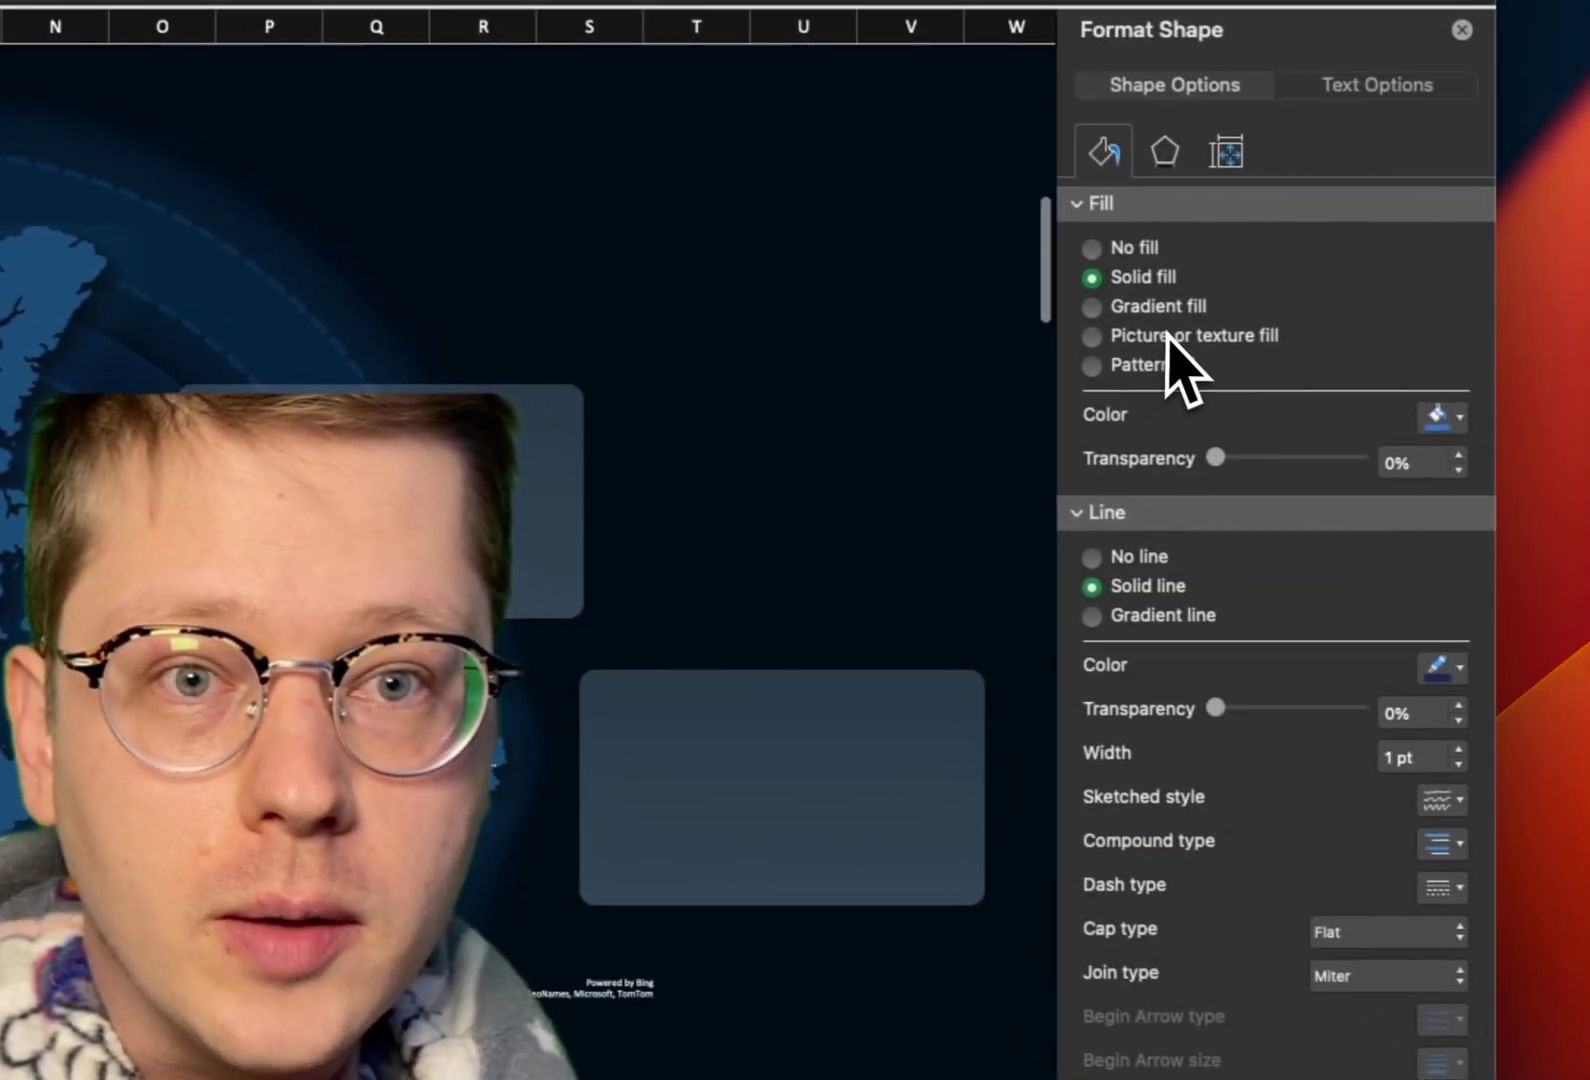
left_click(1149, 311)
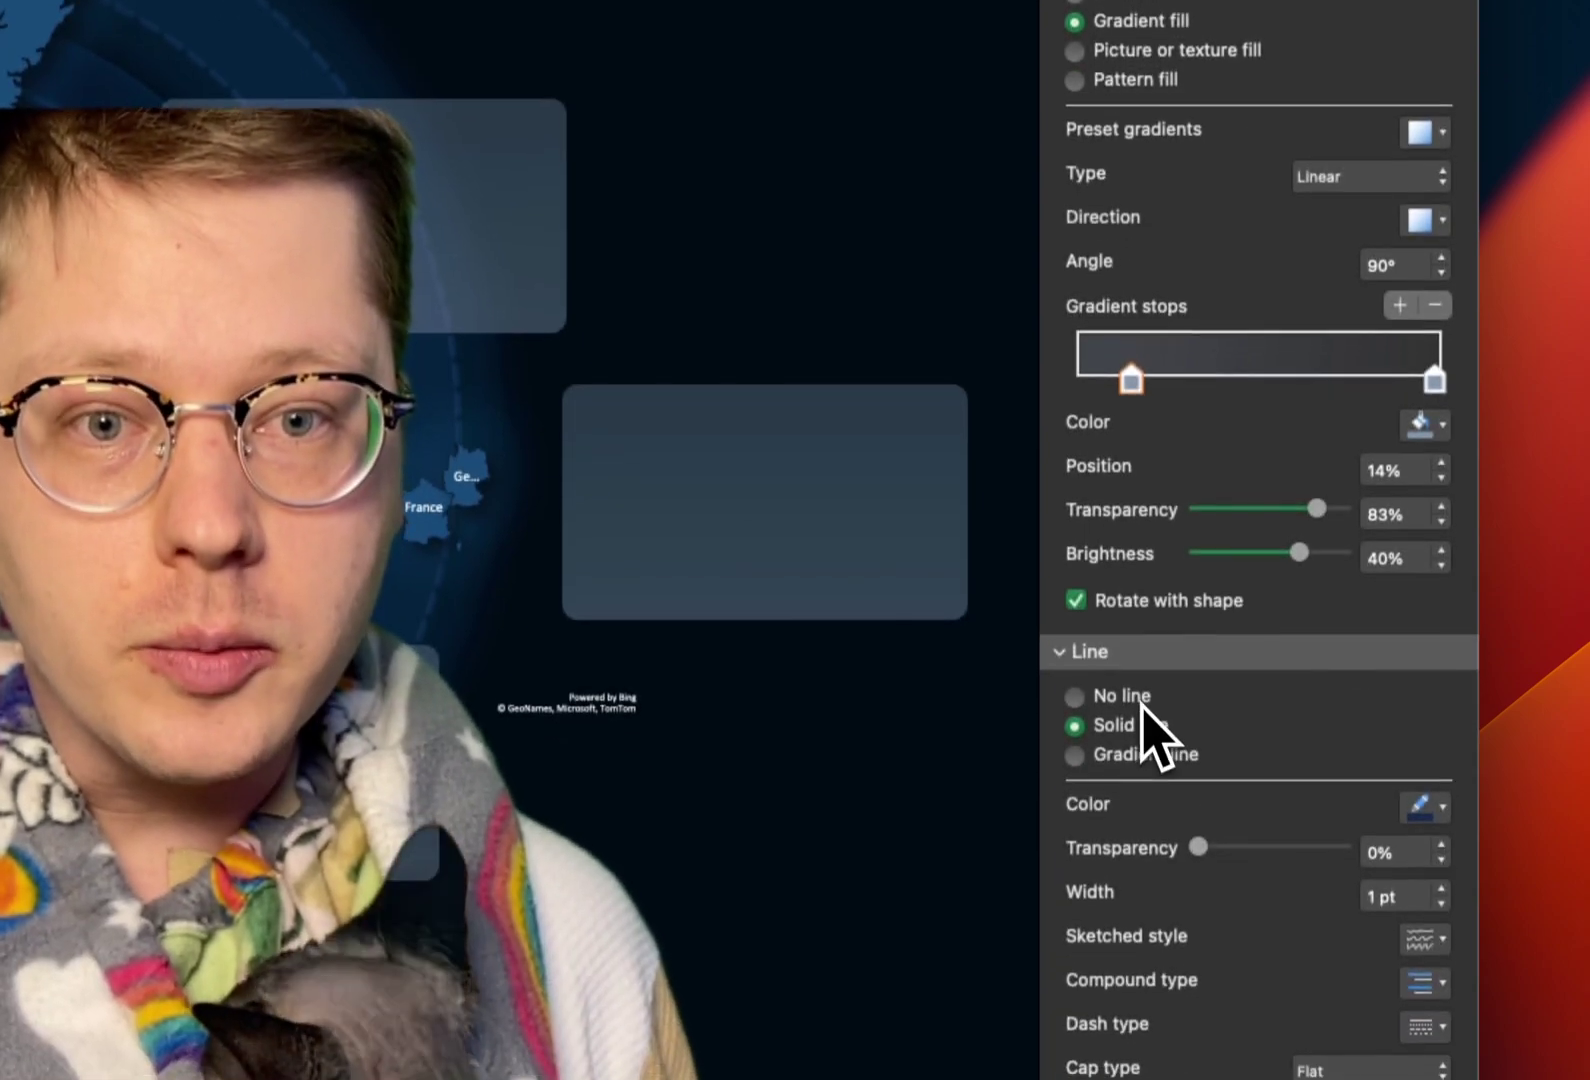
left_click(1140, 819)
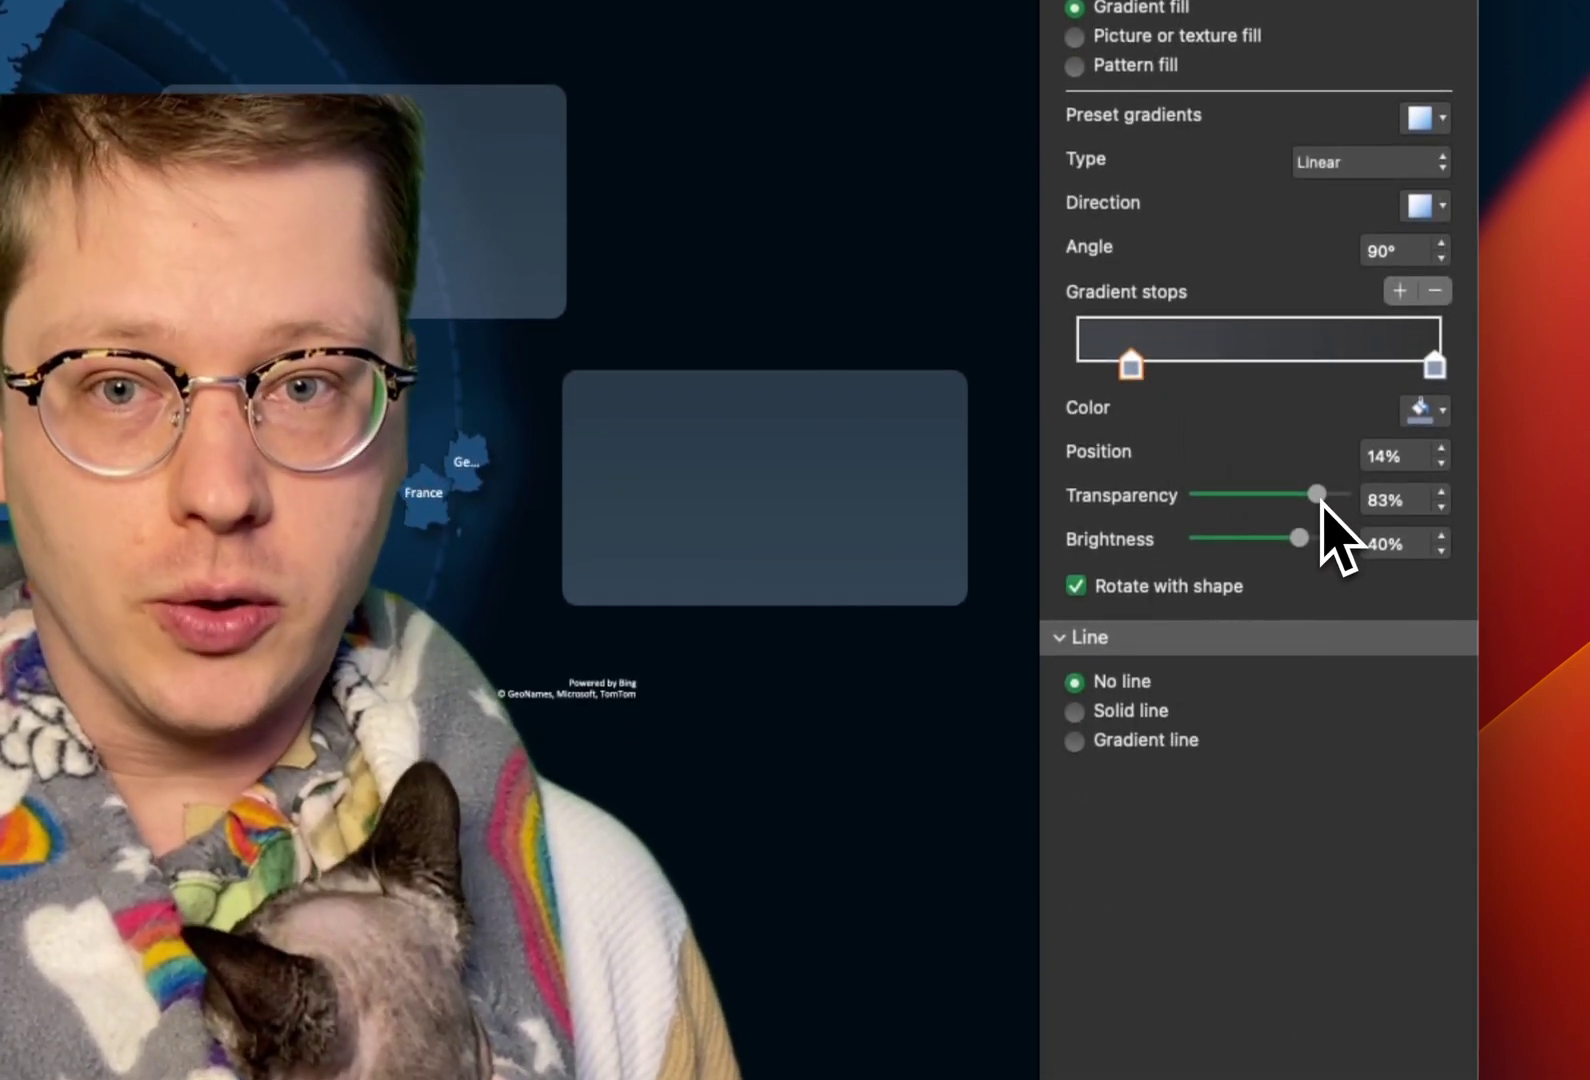
left_click(1435, 368)
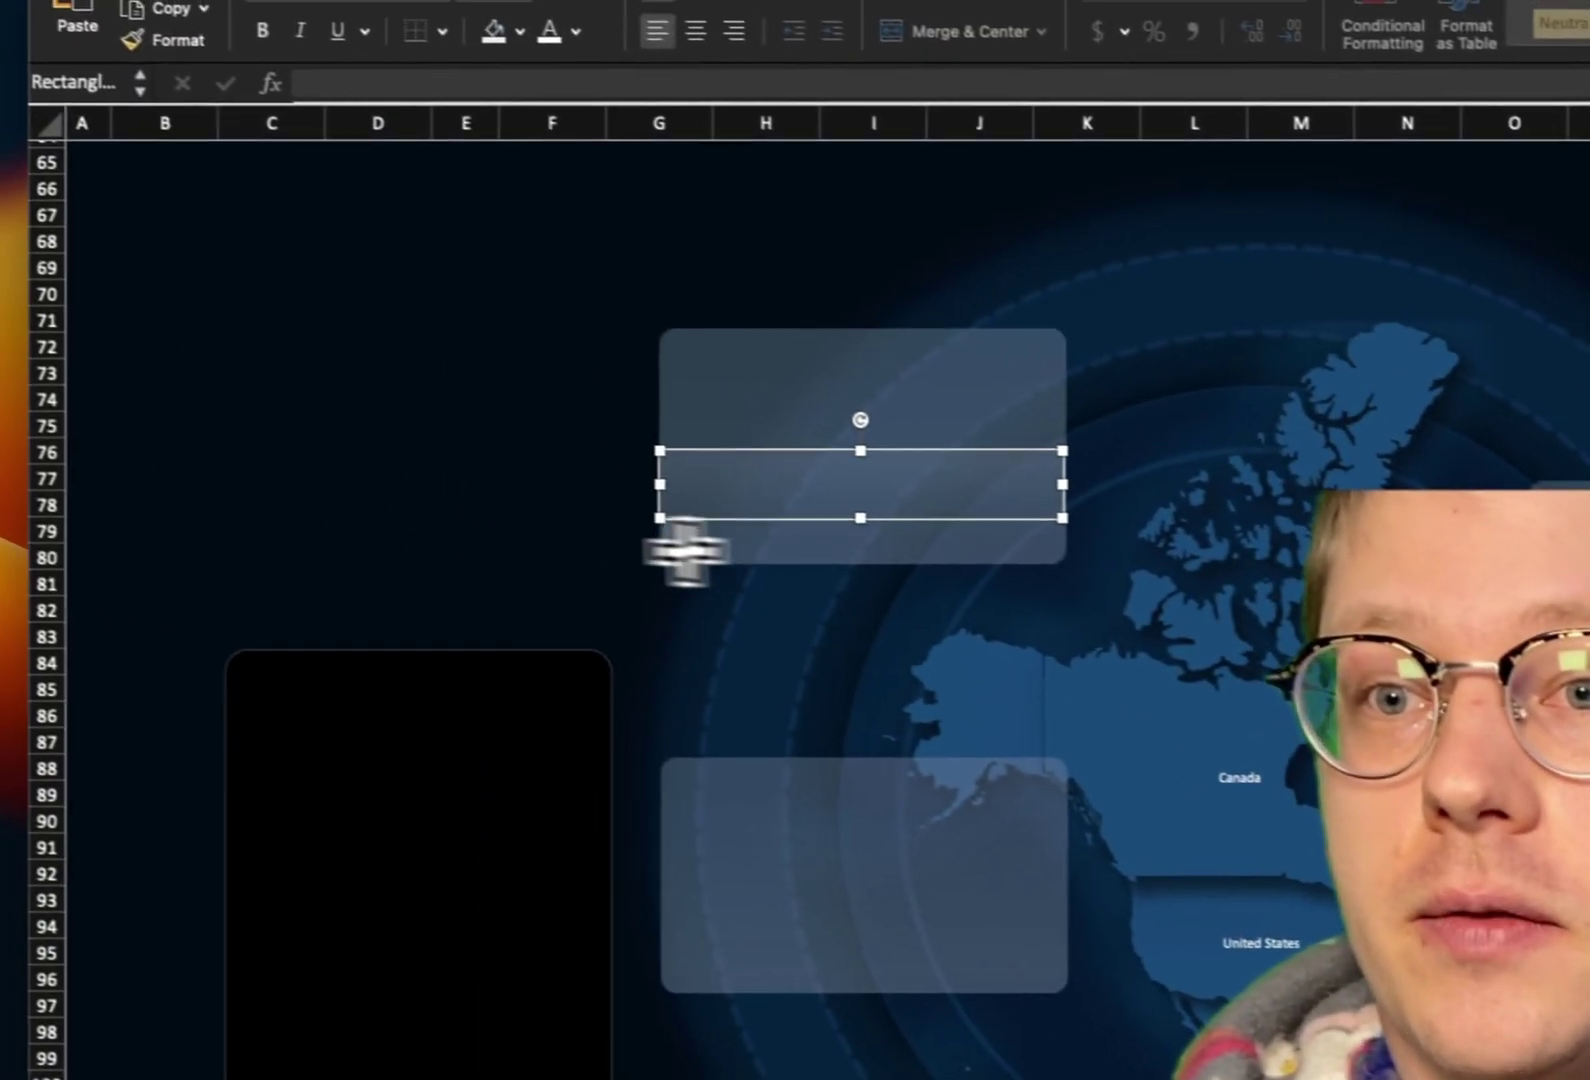
left_click(548, 535)
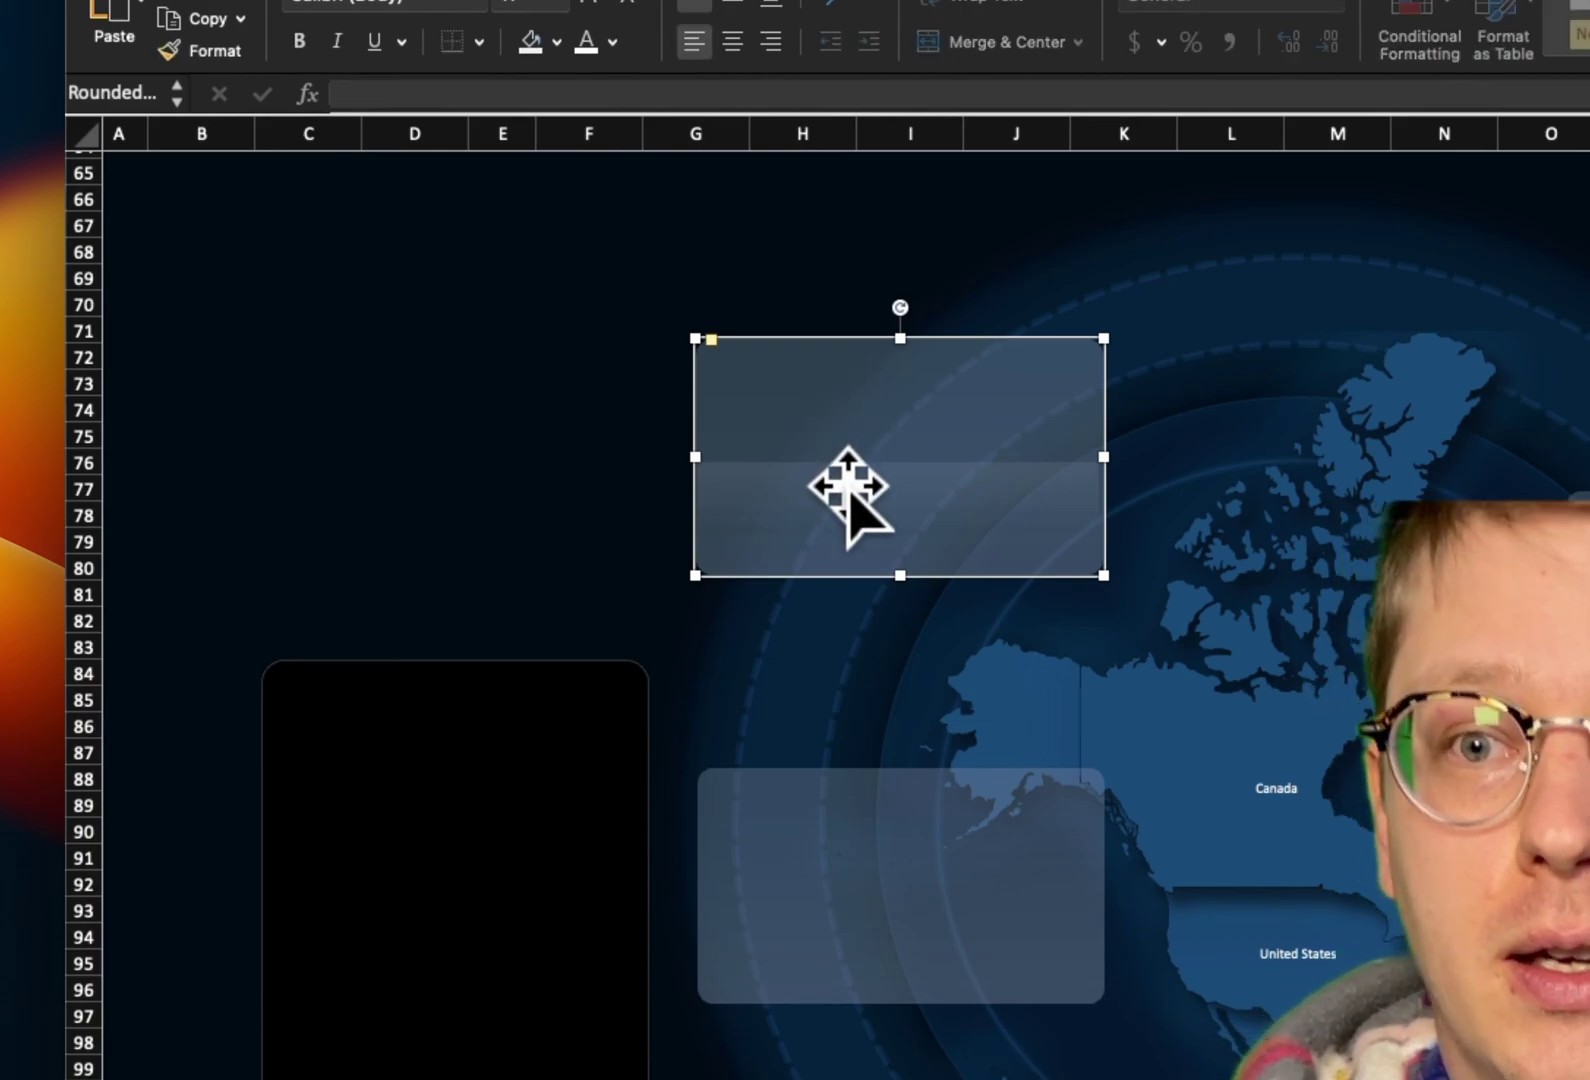
left_click(847, 486)
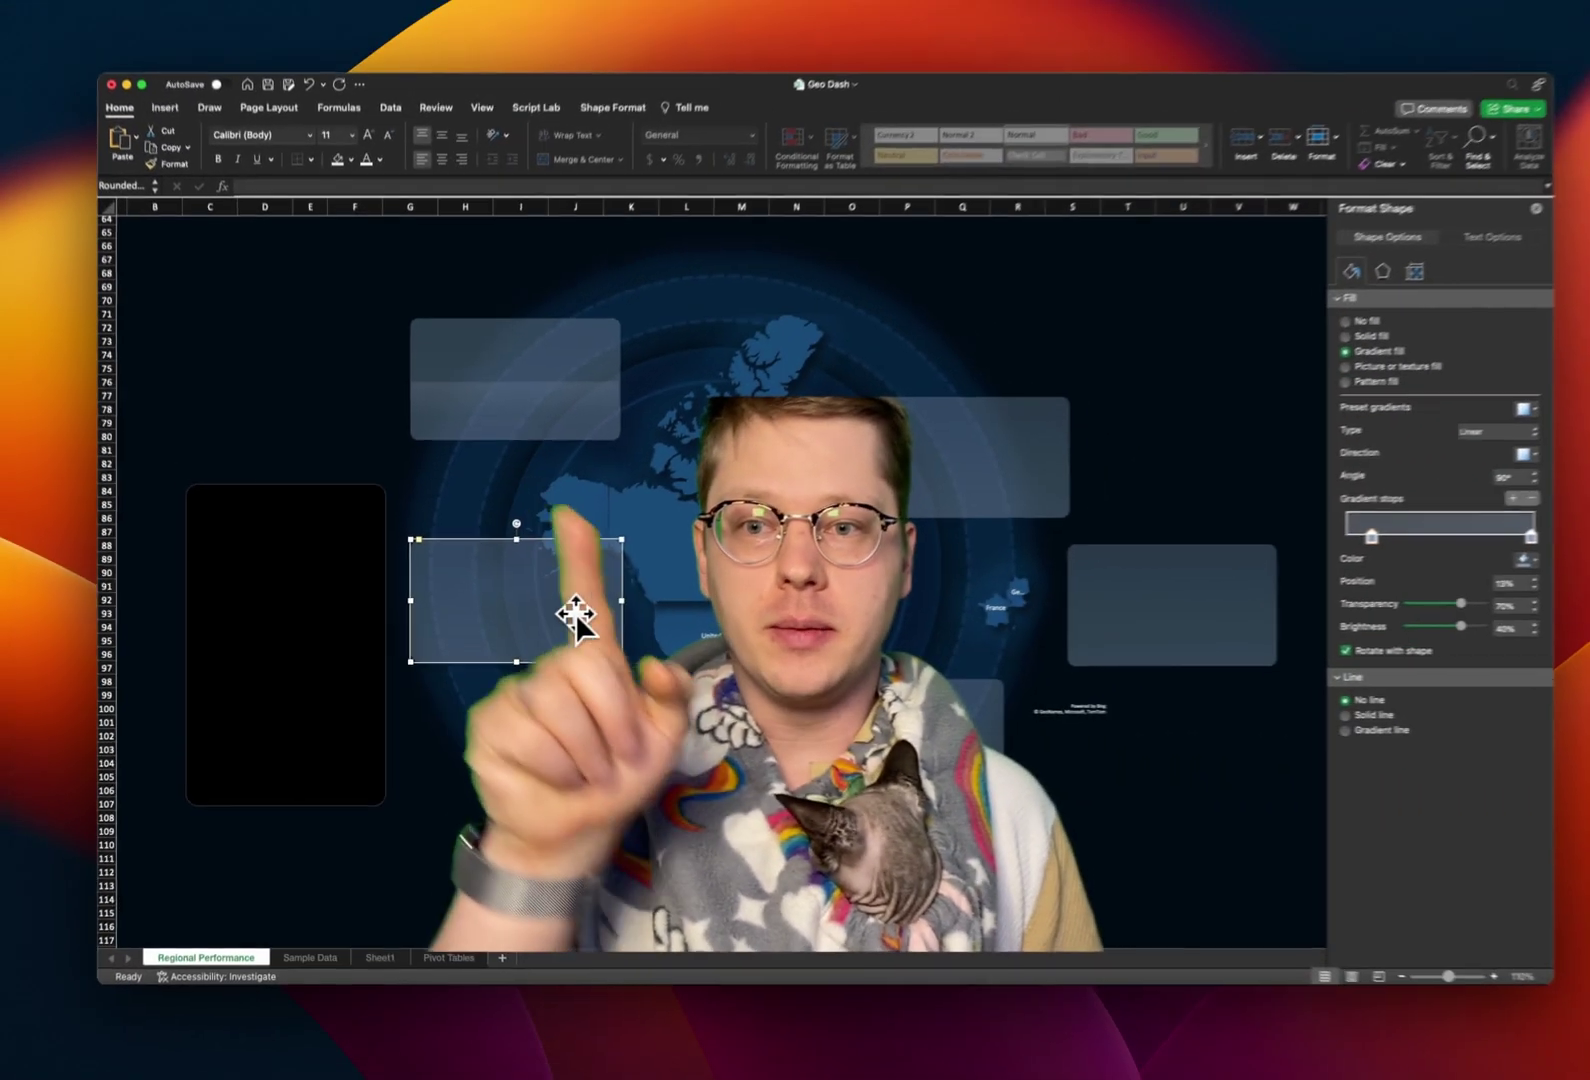
scroll(562, 619, "down", 1)
scroll(562, 619, "right", 1)
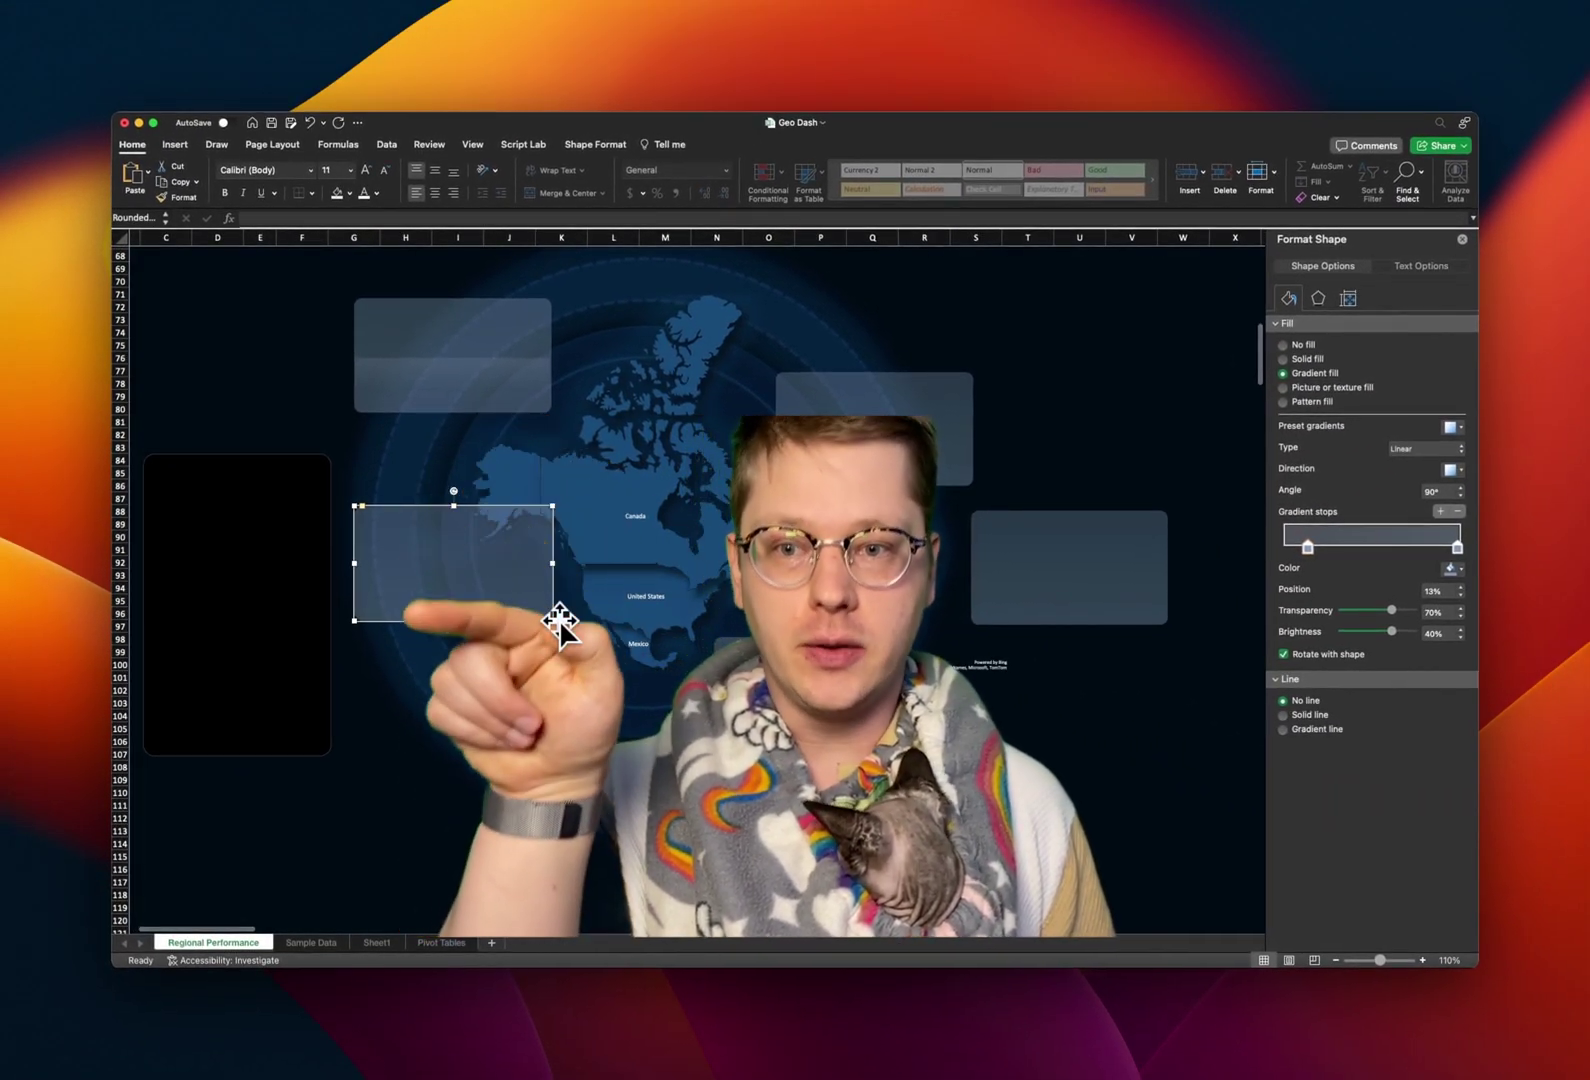
scroll(560, 620, "down", 1)
scroll(560, 620, "right", 1)
scroll(560, 623, "right", 4)
scroll(560, 623, "down", 1)
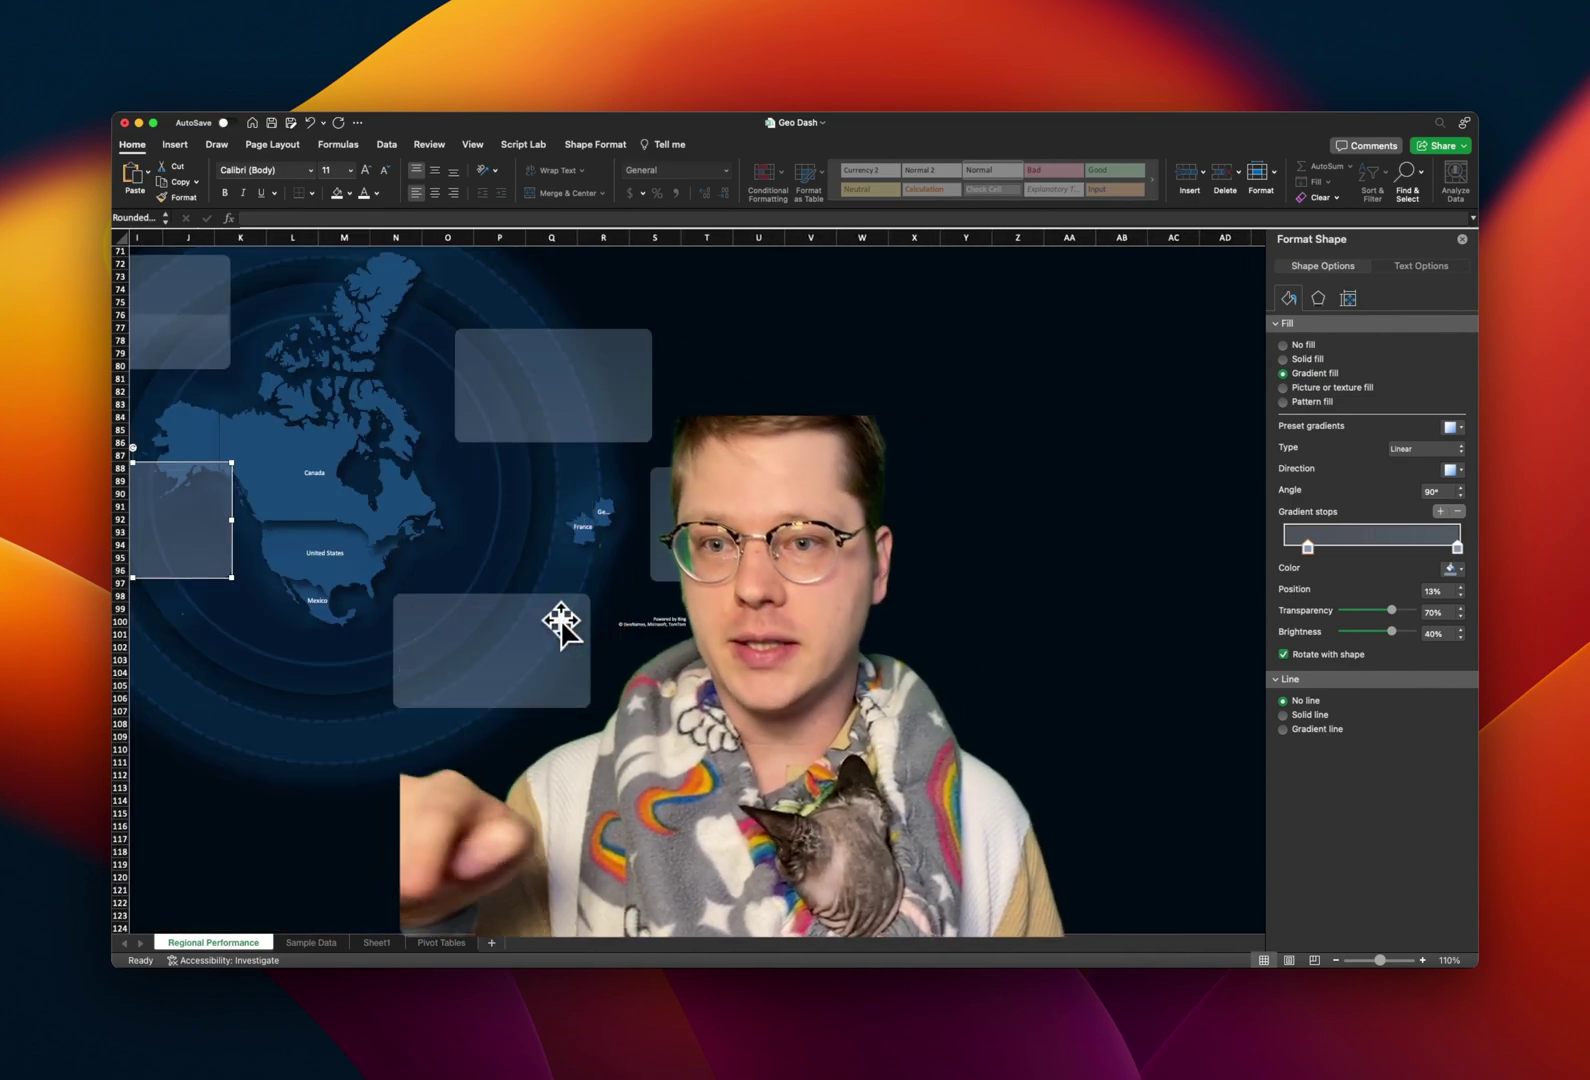
scroll(558, 622, "left", 6)
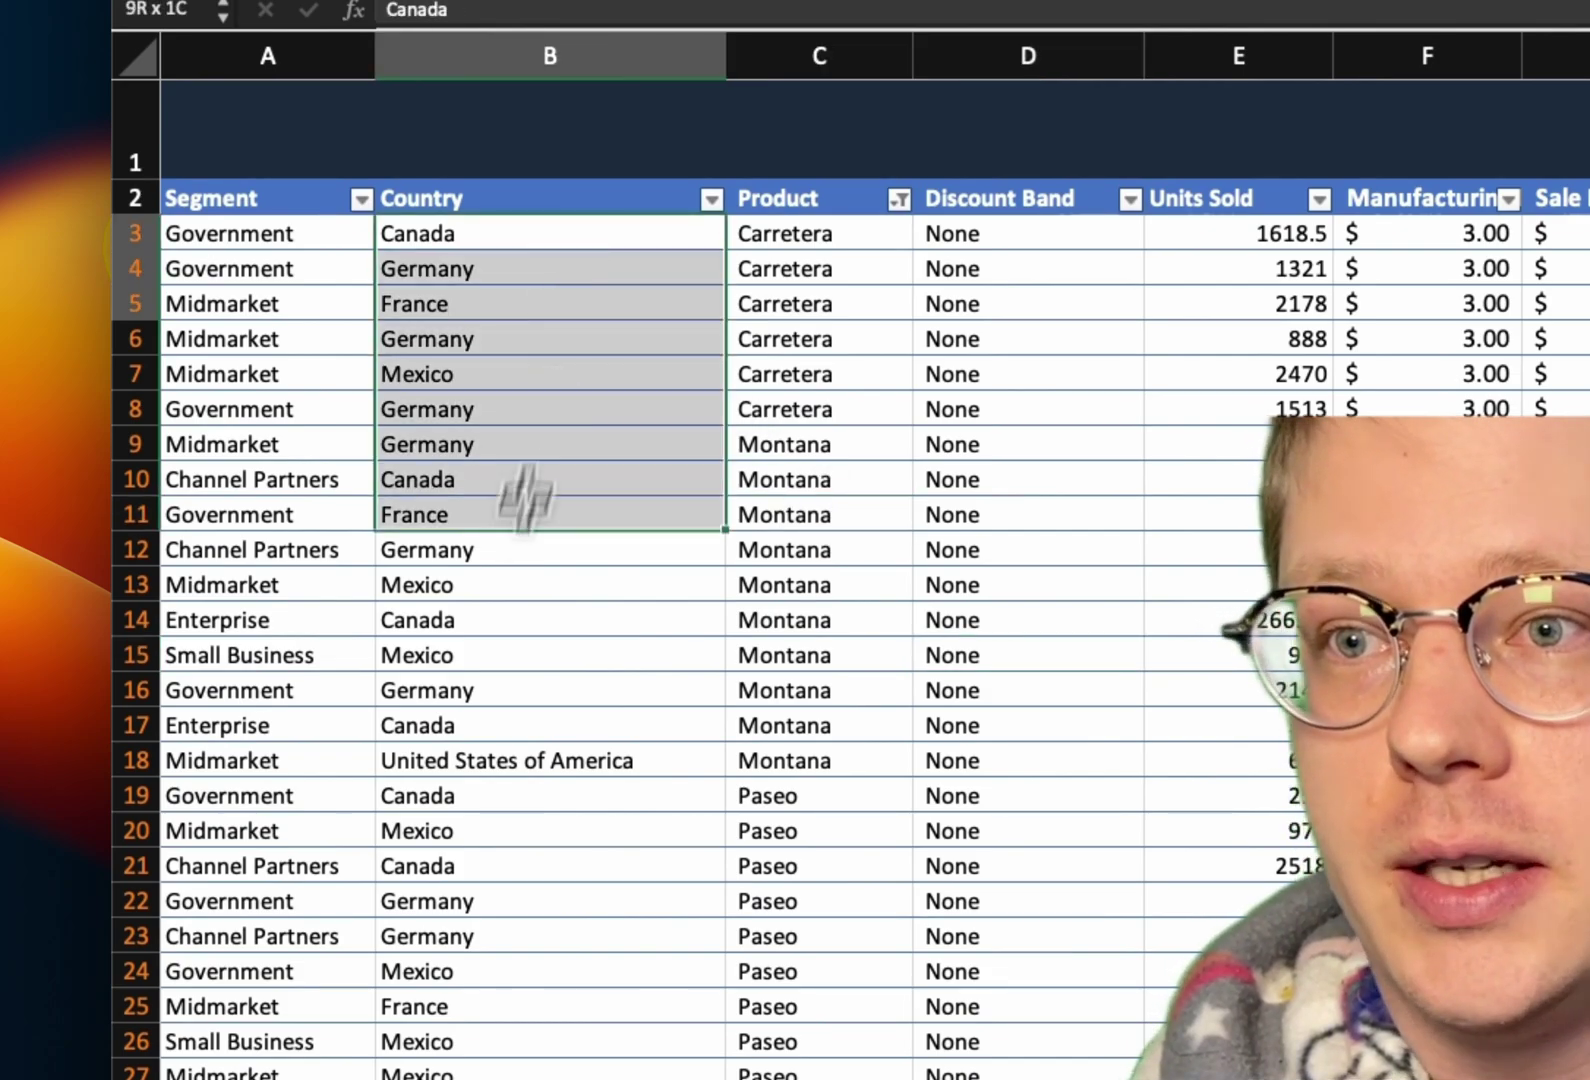
Review the Country column in the sample data, and the United States pivot table's date rows, sales values and Country filter choices
left_click(522, 752)
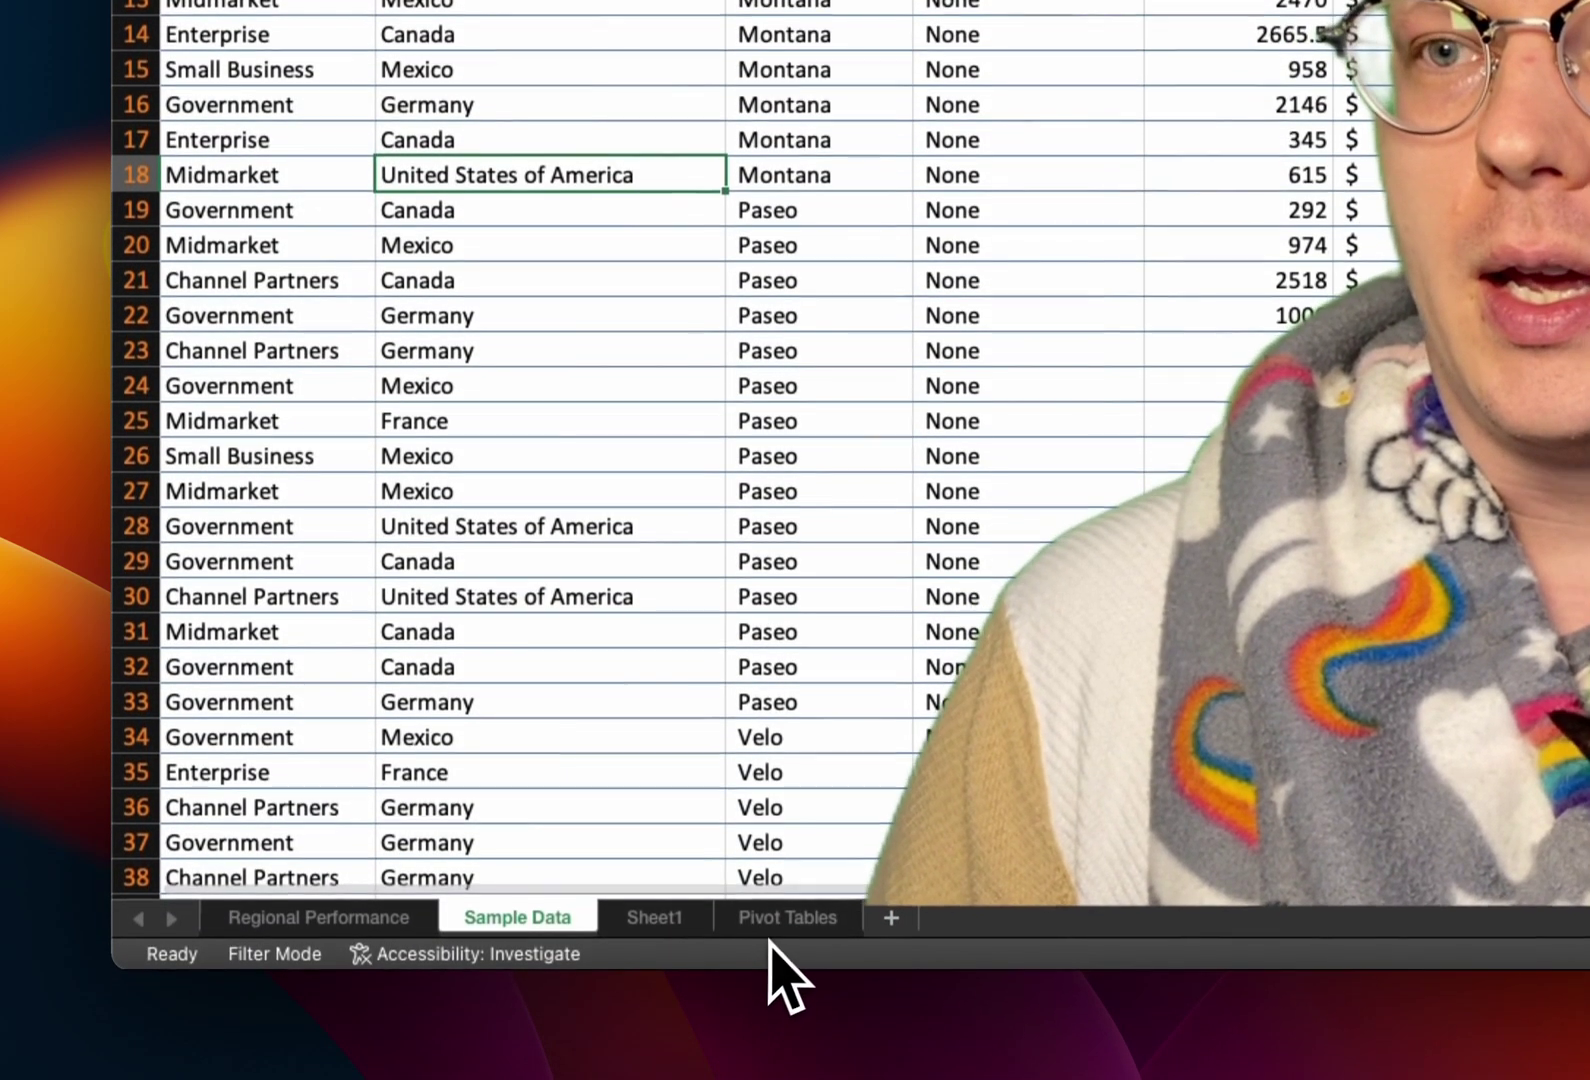
left_click(783, 916)
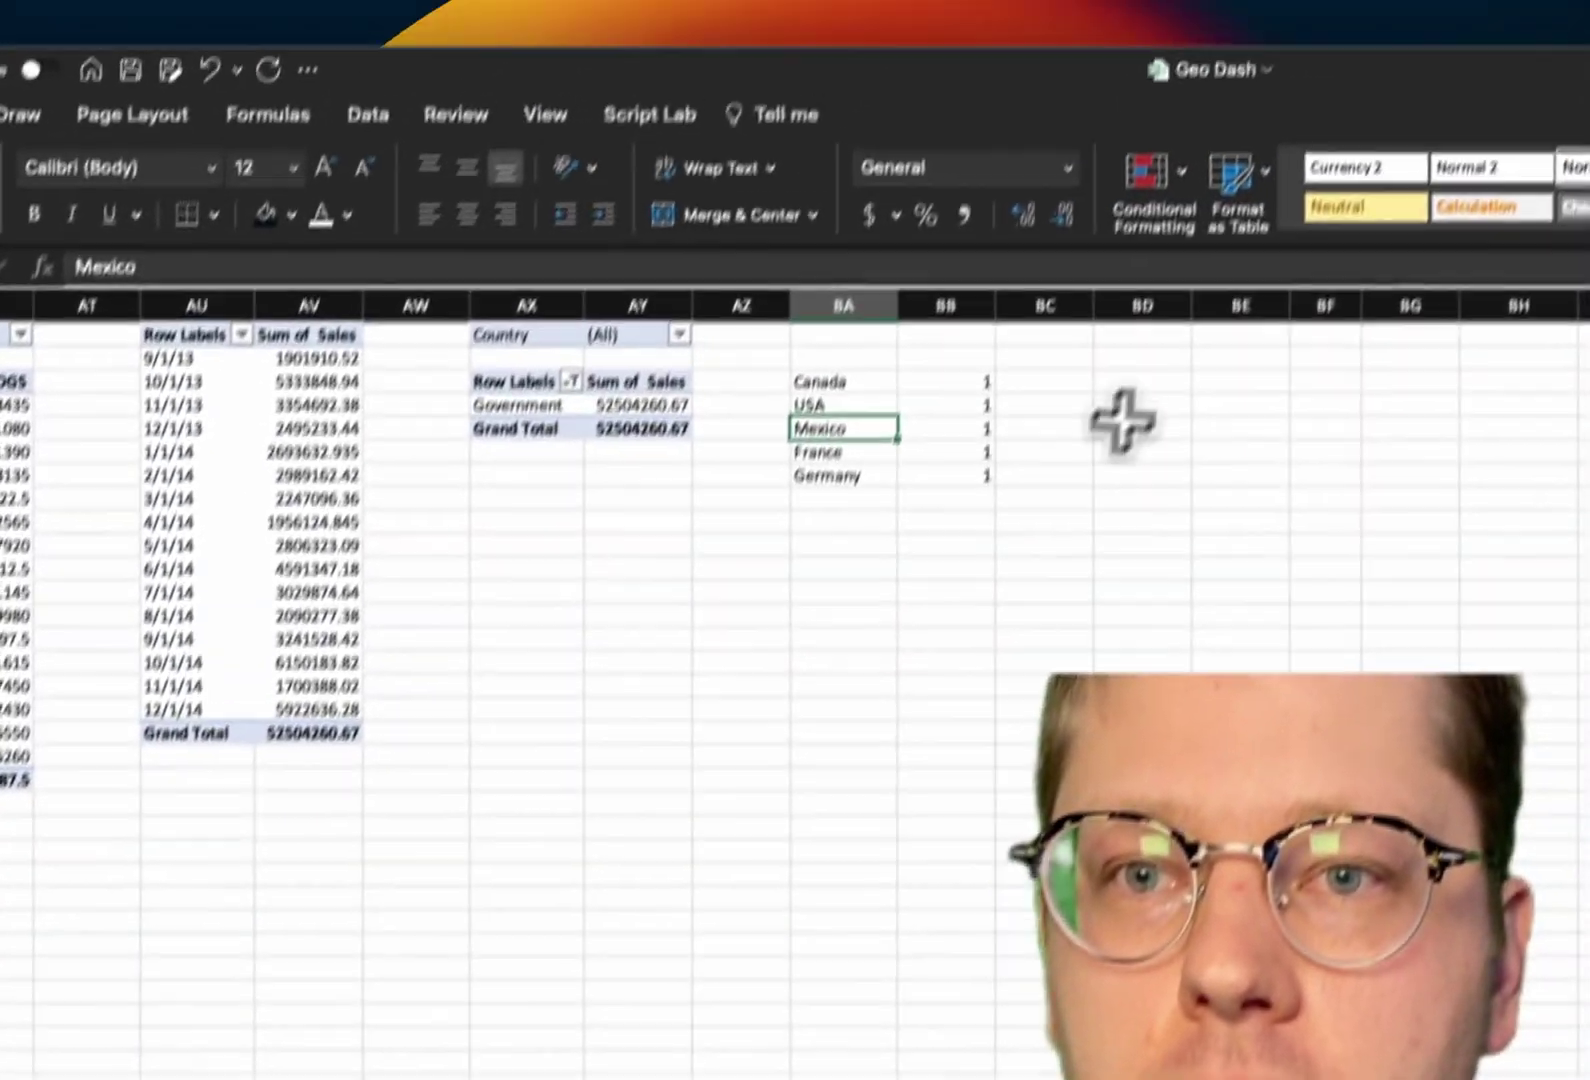
left_click(1118, 413)
left_click(749, 416)
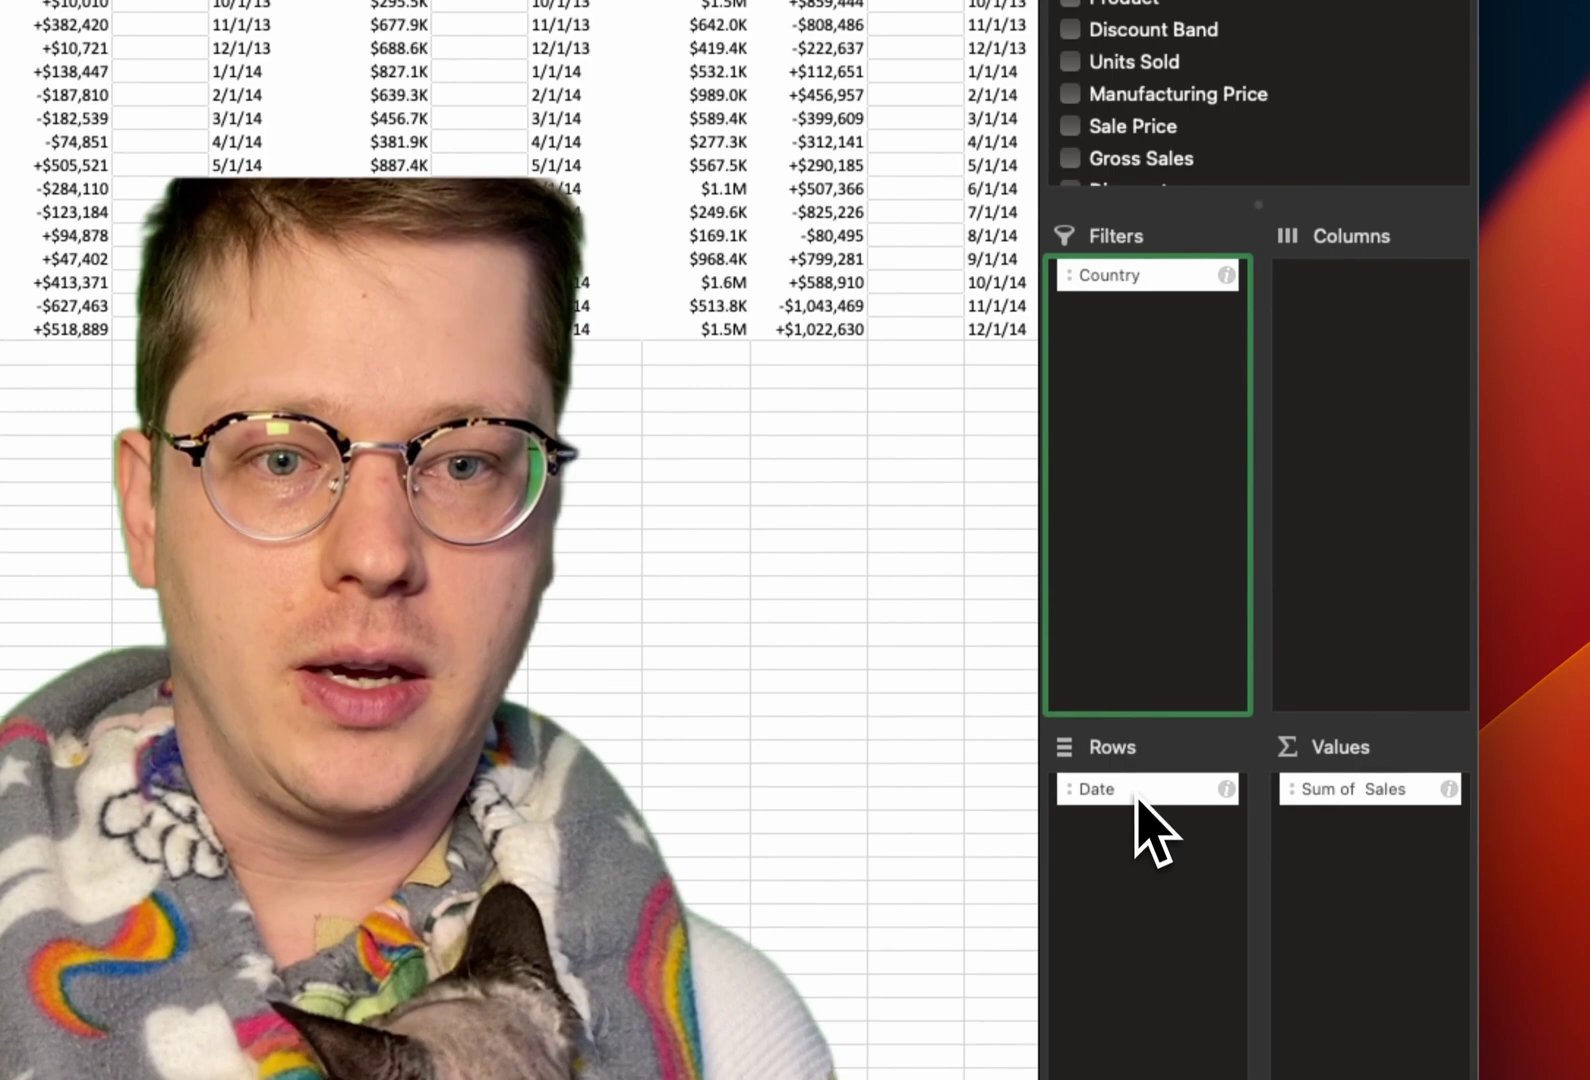
left_click(1143, 824)
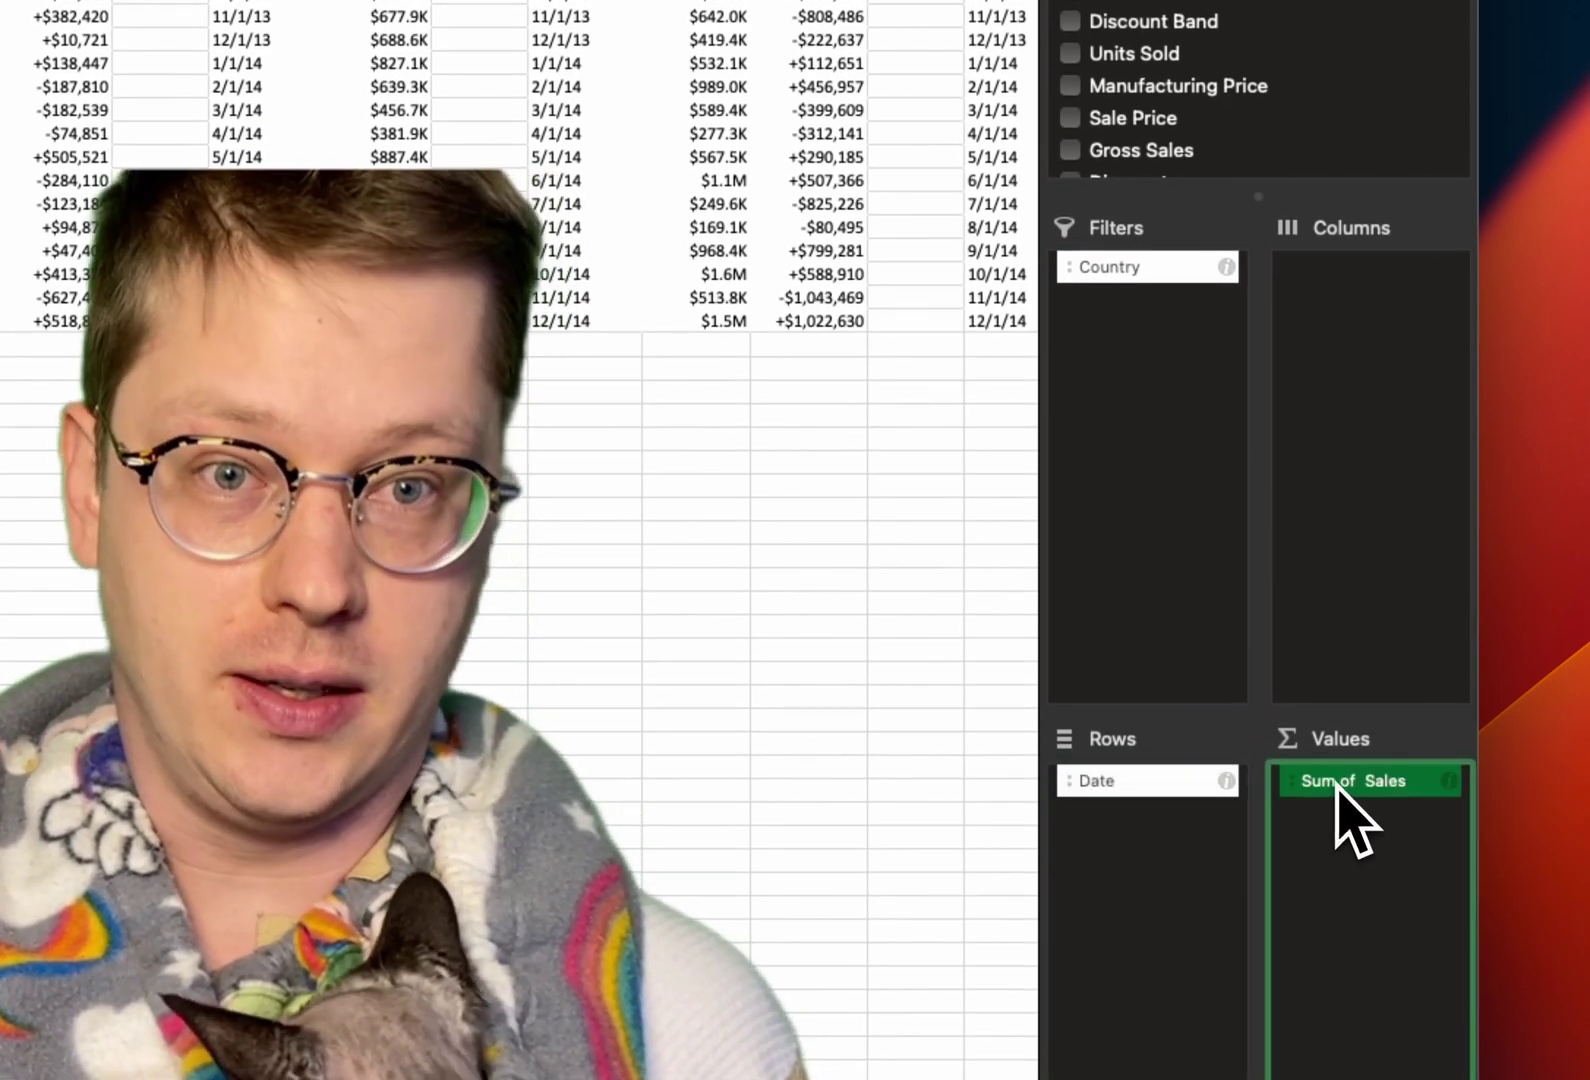
left_click(1160, 283)
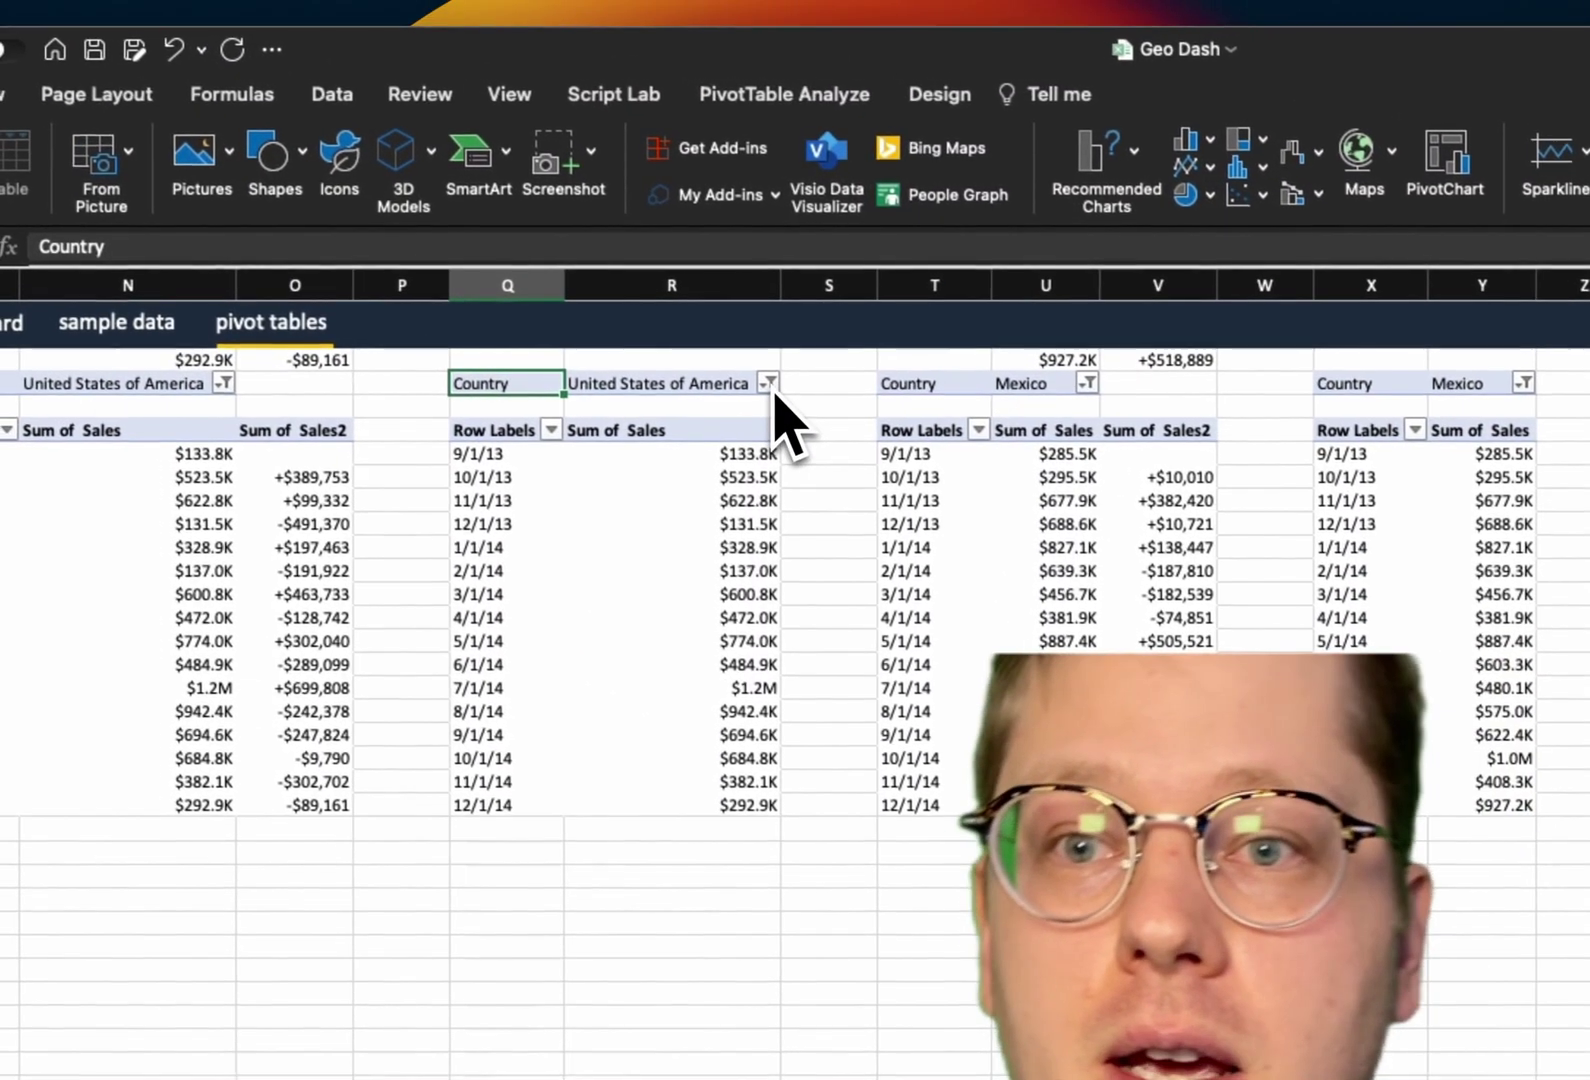
left_click(773, 386)
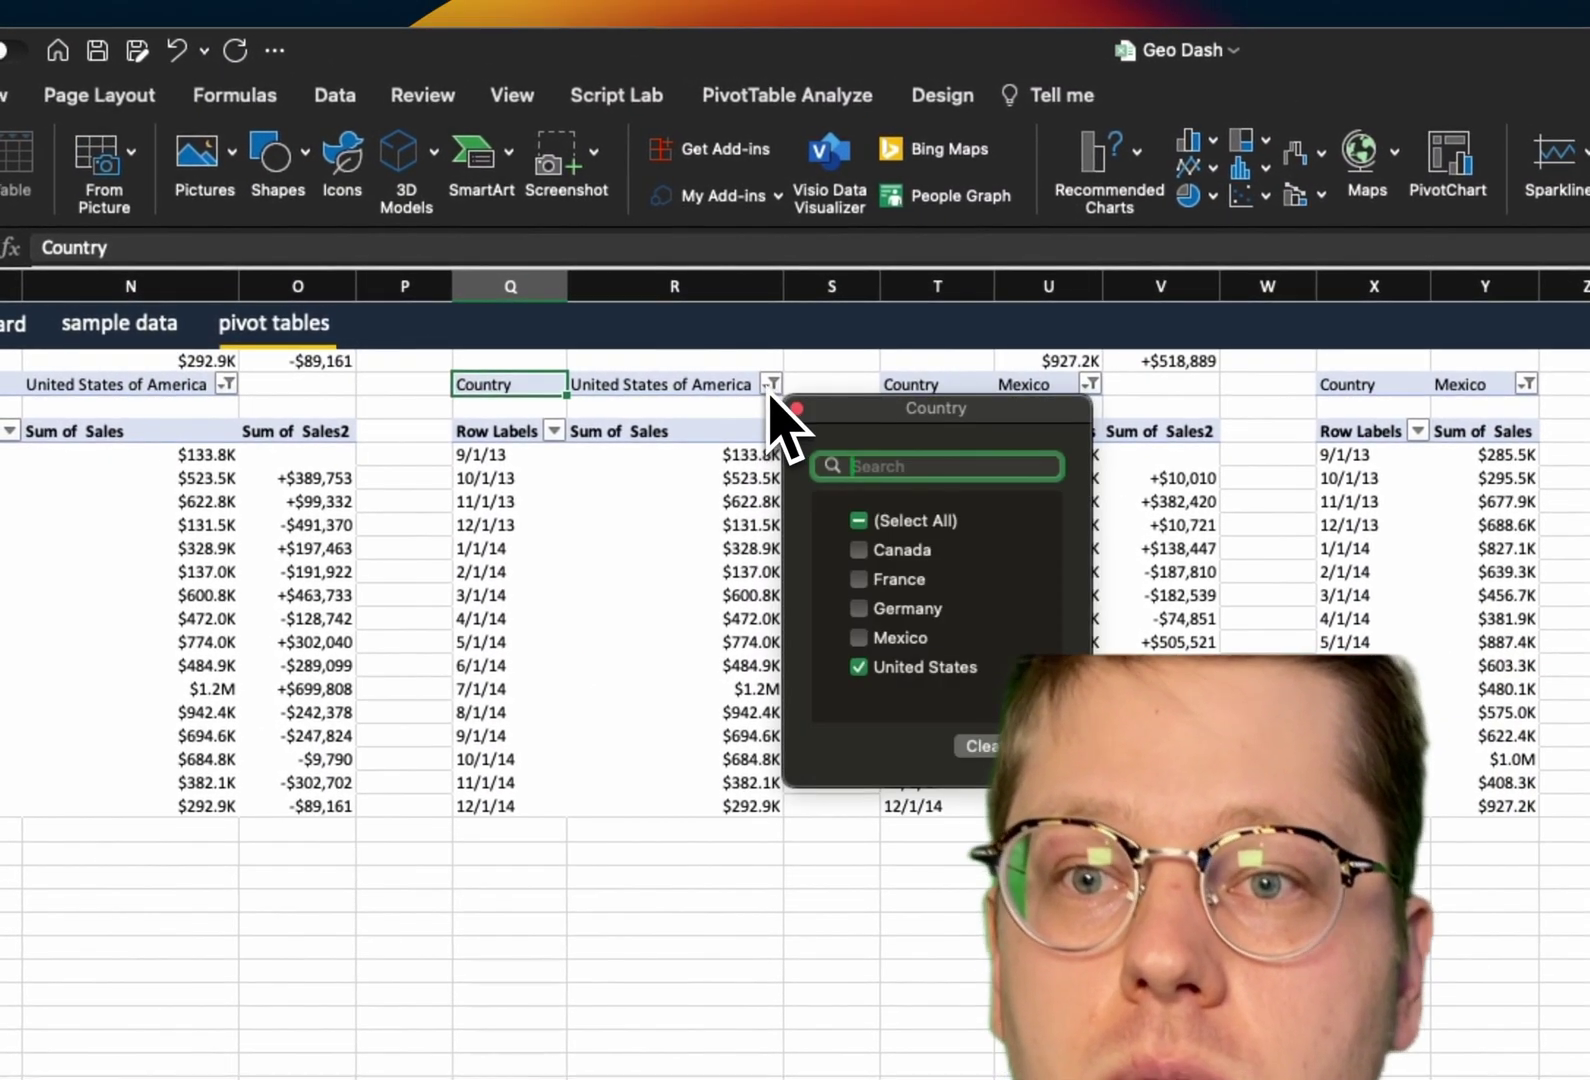
left_click(612, 685)
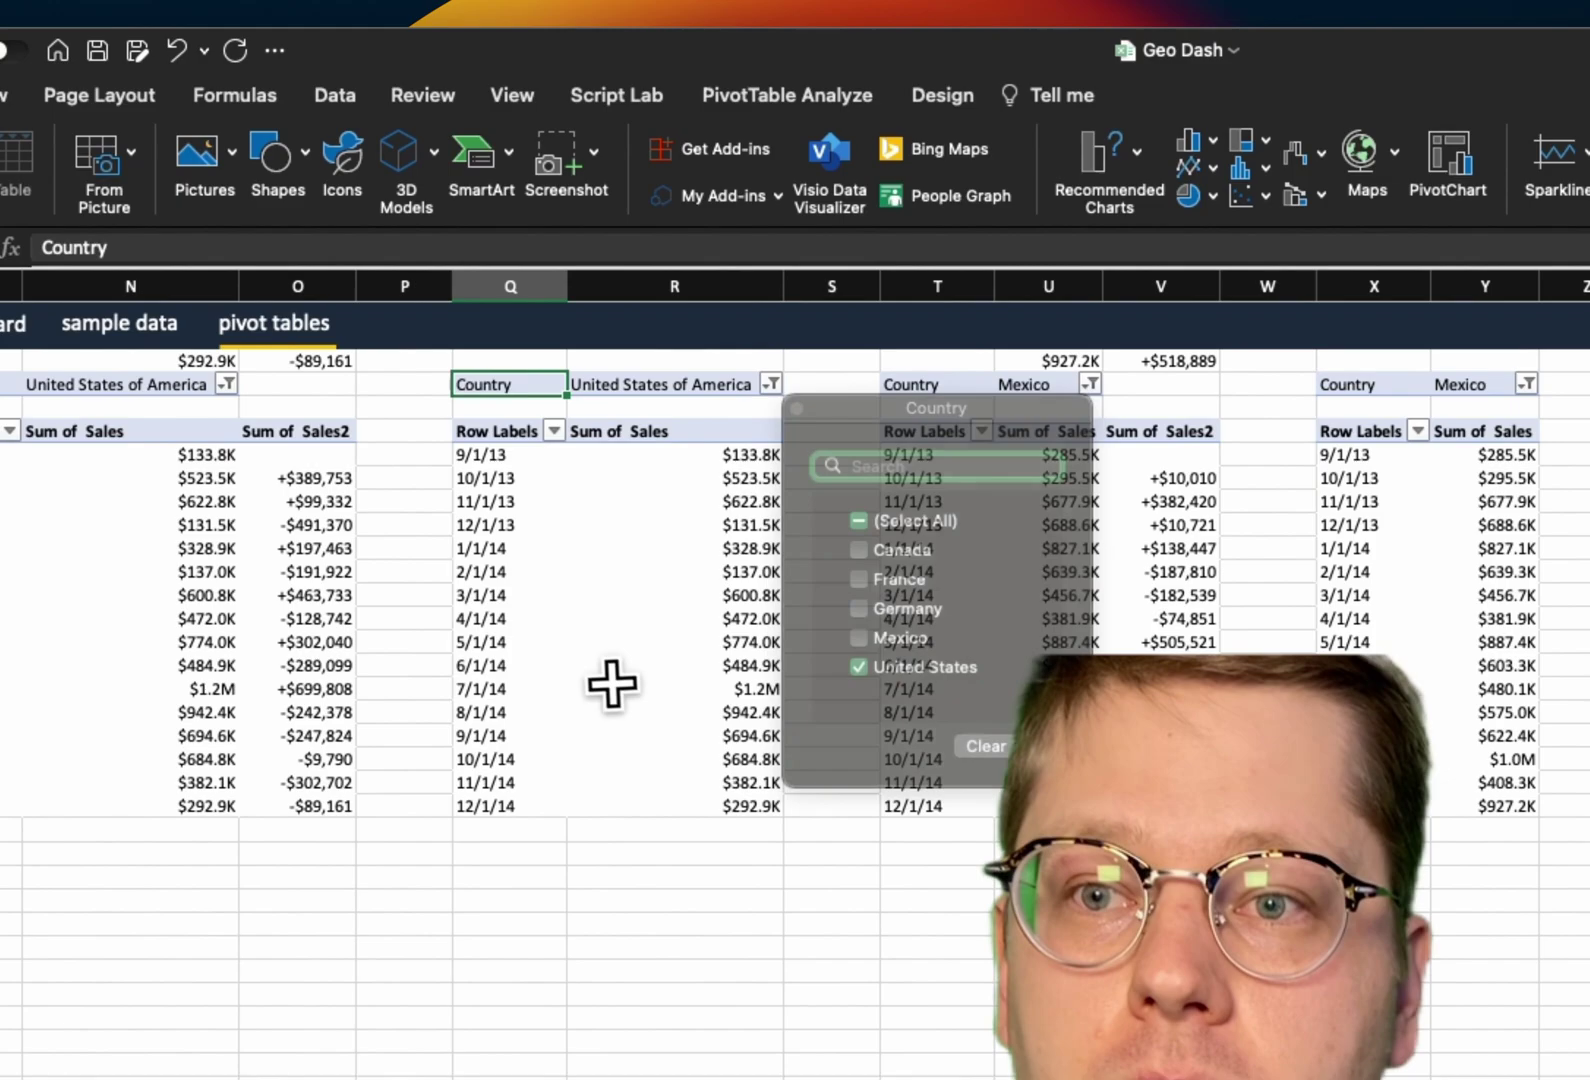
left_click_drag(553, 425, 678, 769)
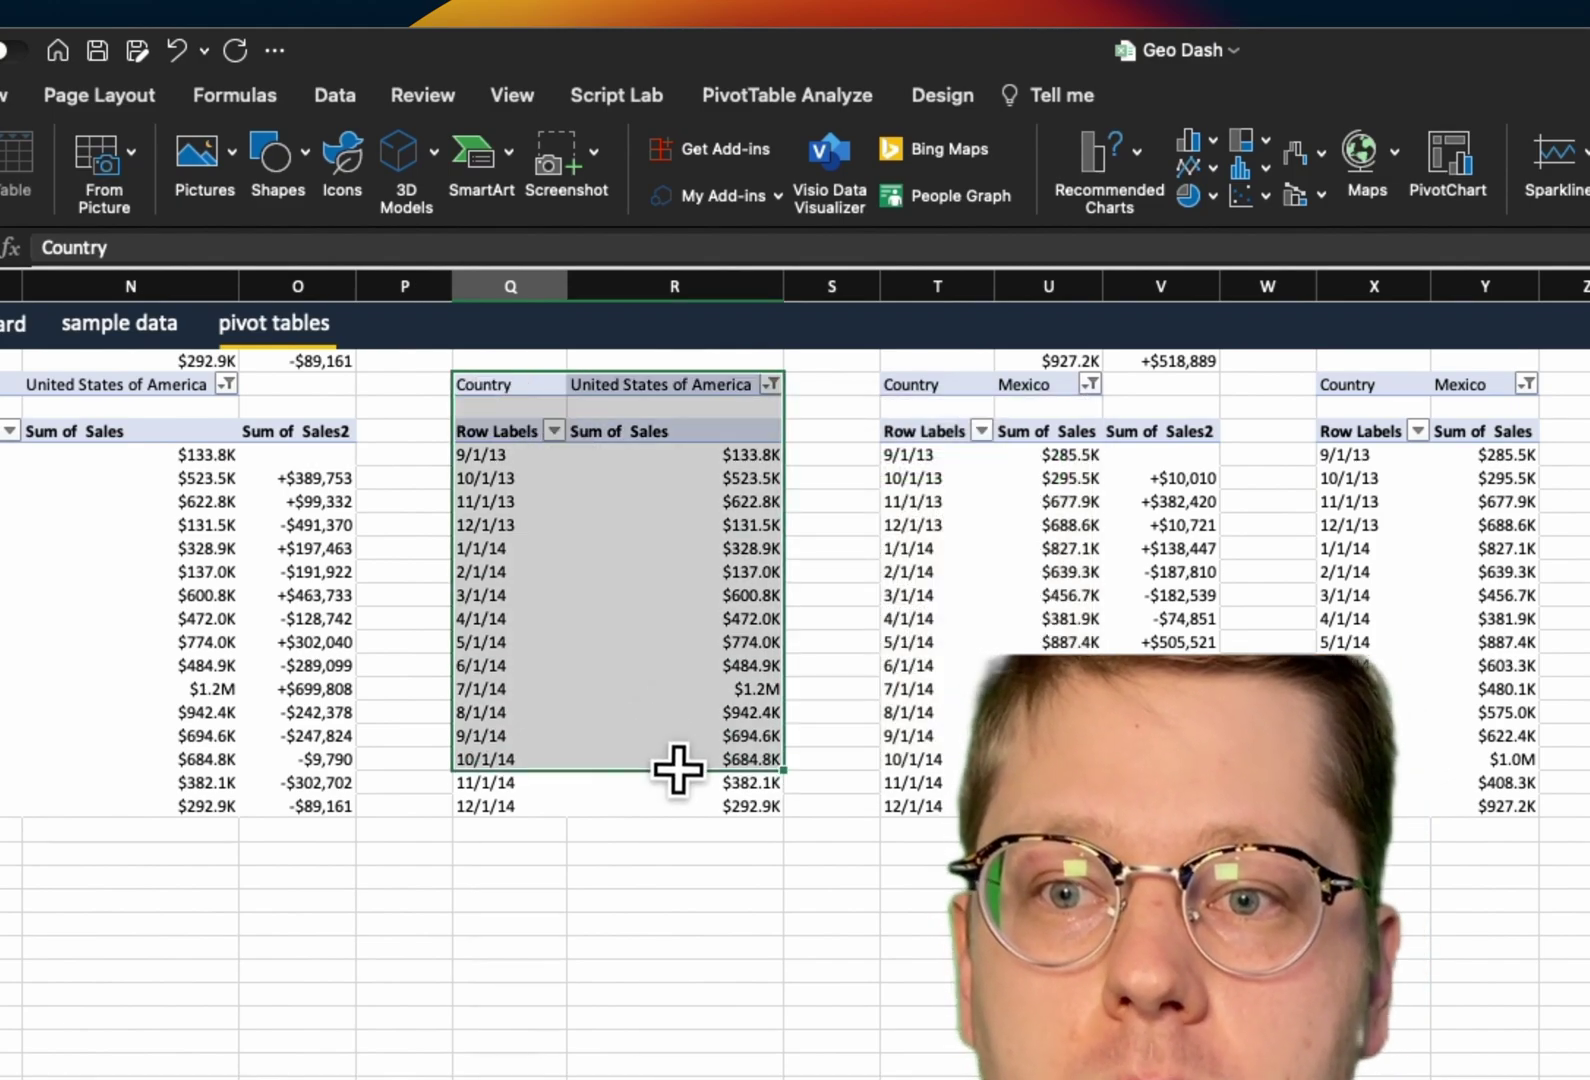
left_click(919, 385)
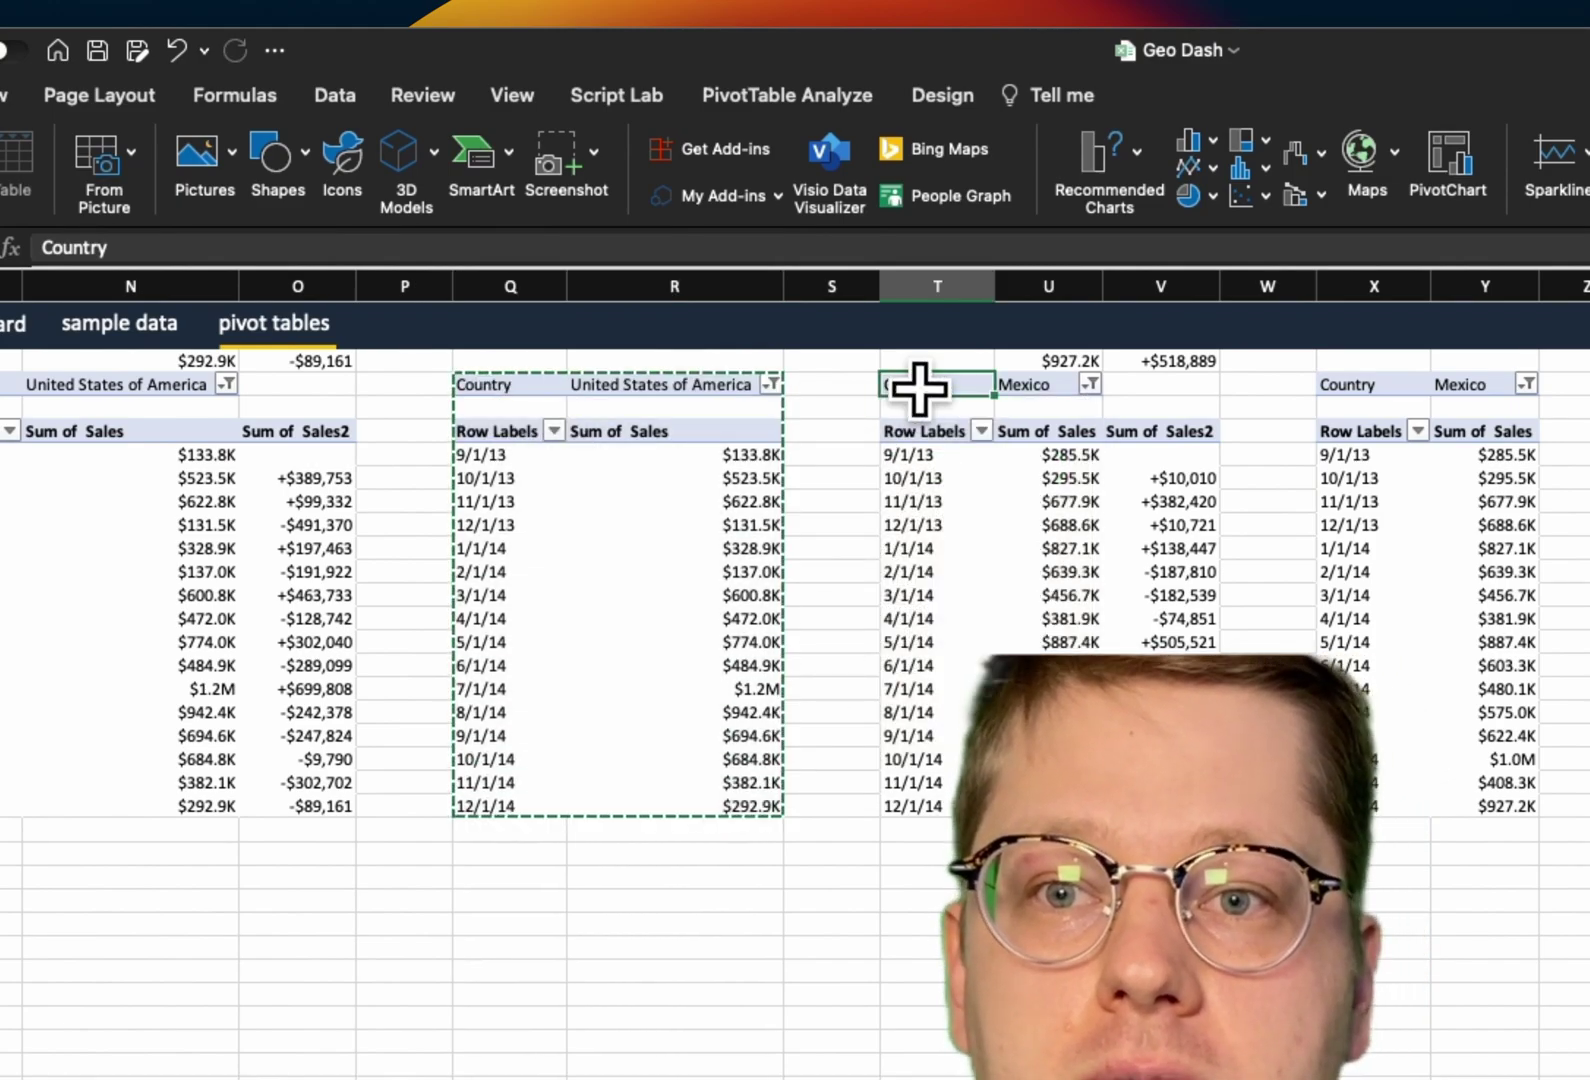
scroll(921, 392, "right", 2)
left_click(869, 477)
key("Escape")
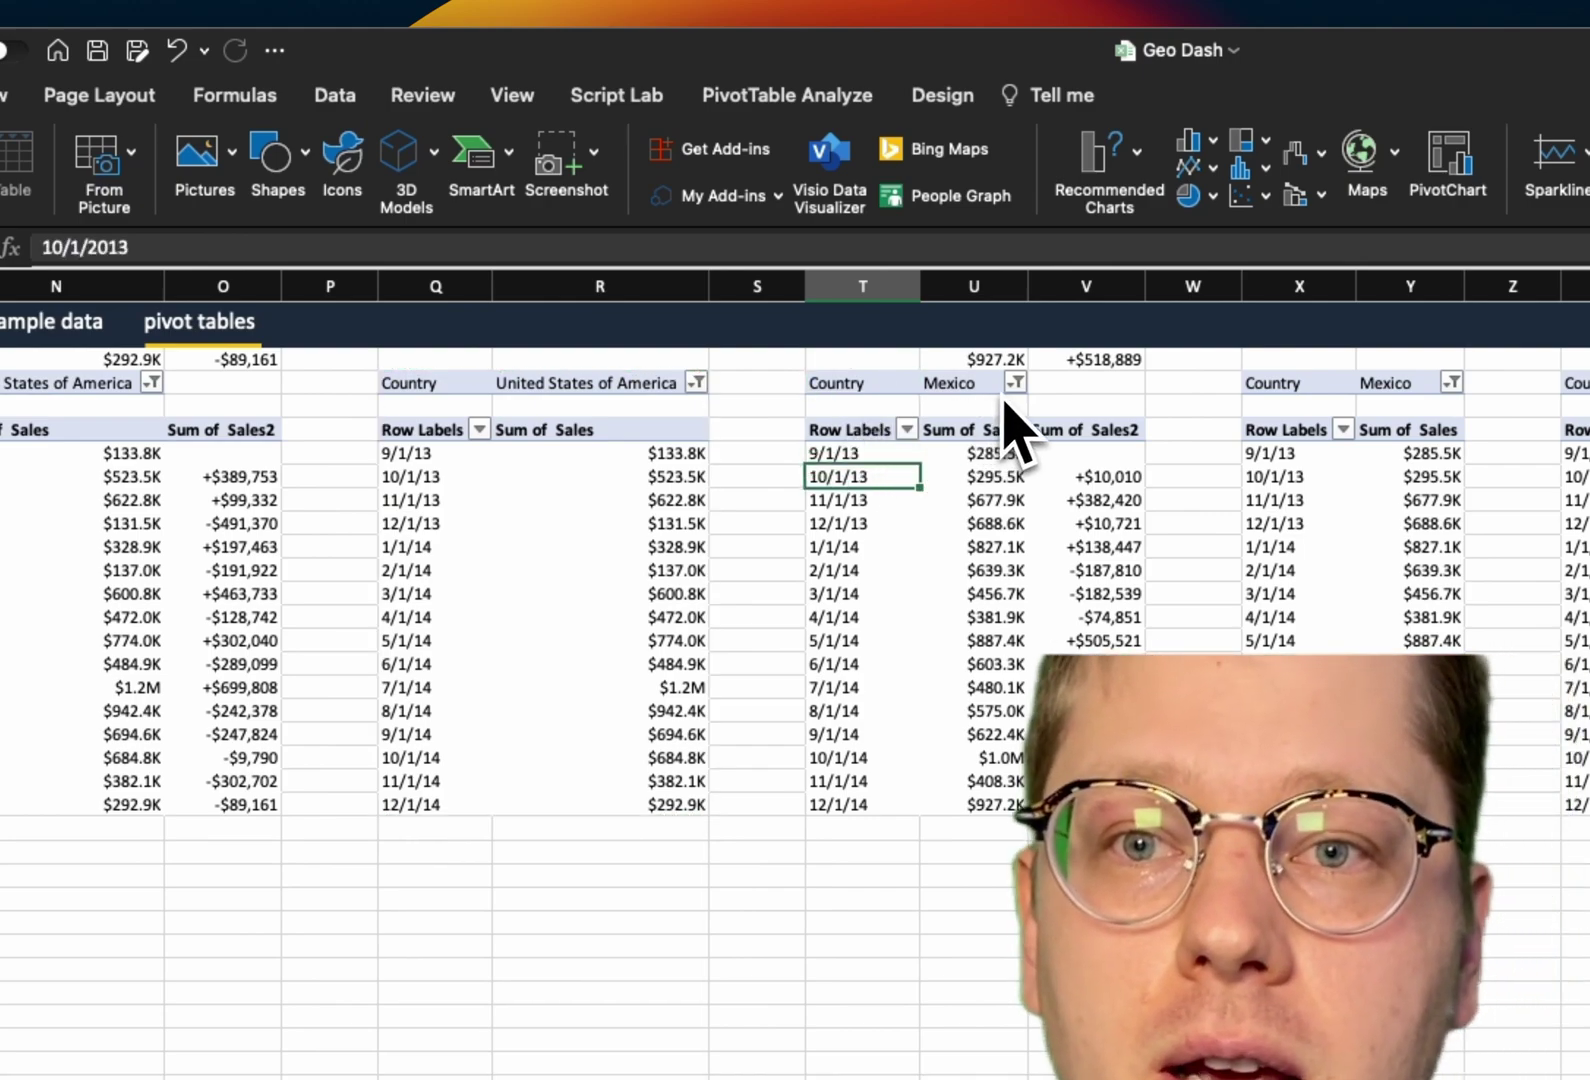
Examine the first Mexico pivot table's Country filter, its second sales value field and the LOOKUP formulas above its sales columns
left_click(1015, 382)
left_click(866, 572)
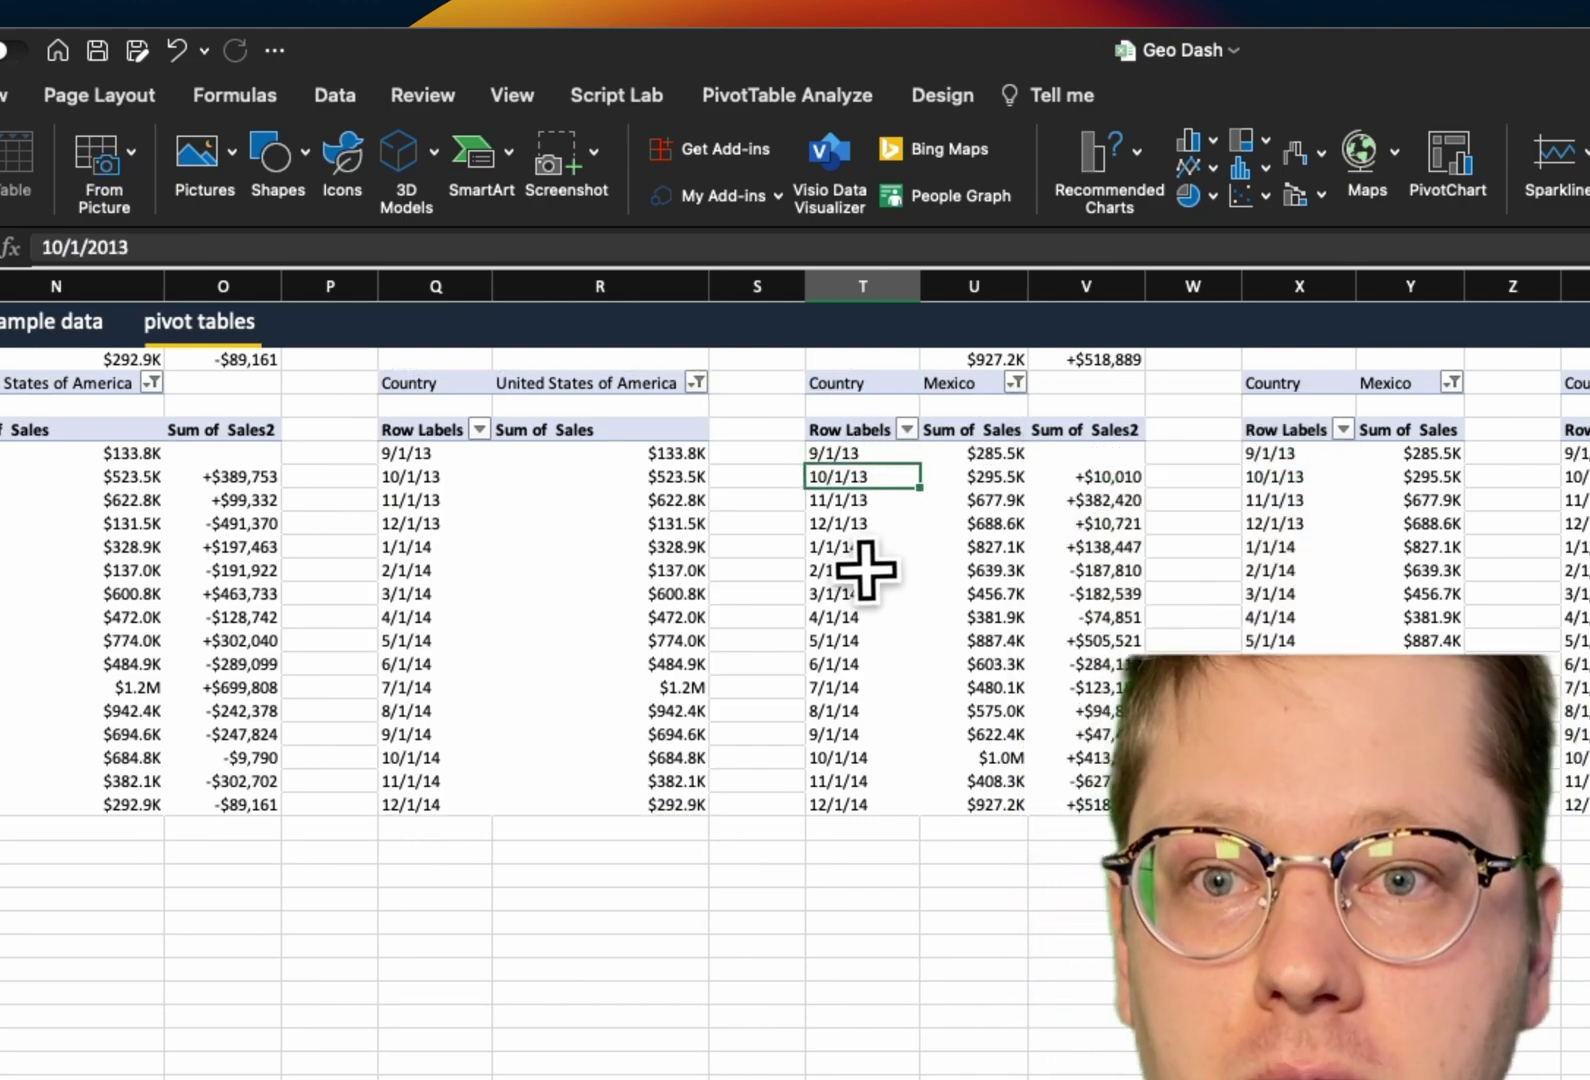
scroll(507, 493, "right", 3)
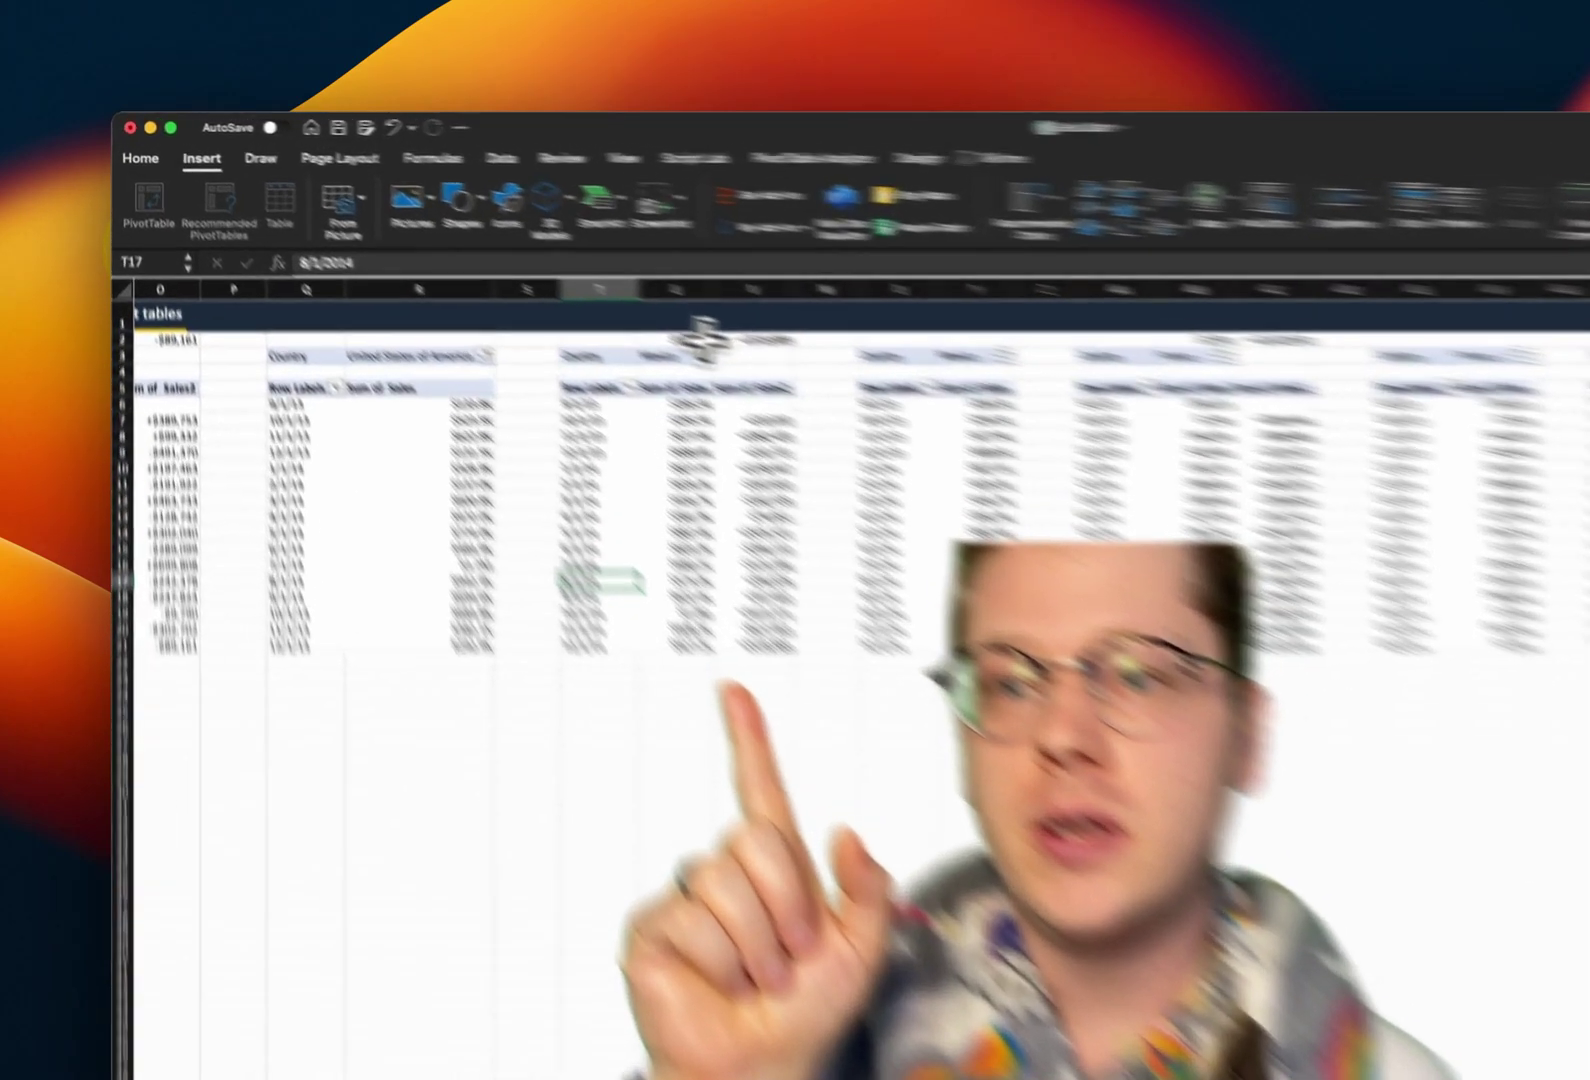
left_click(703, 340)
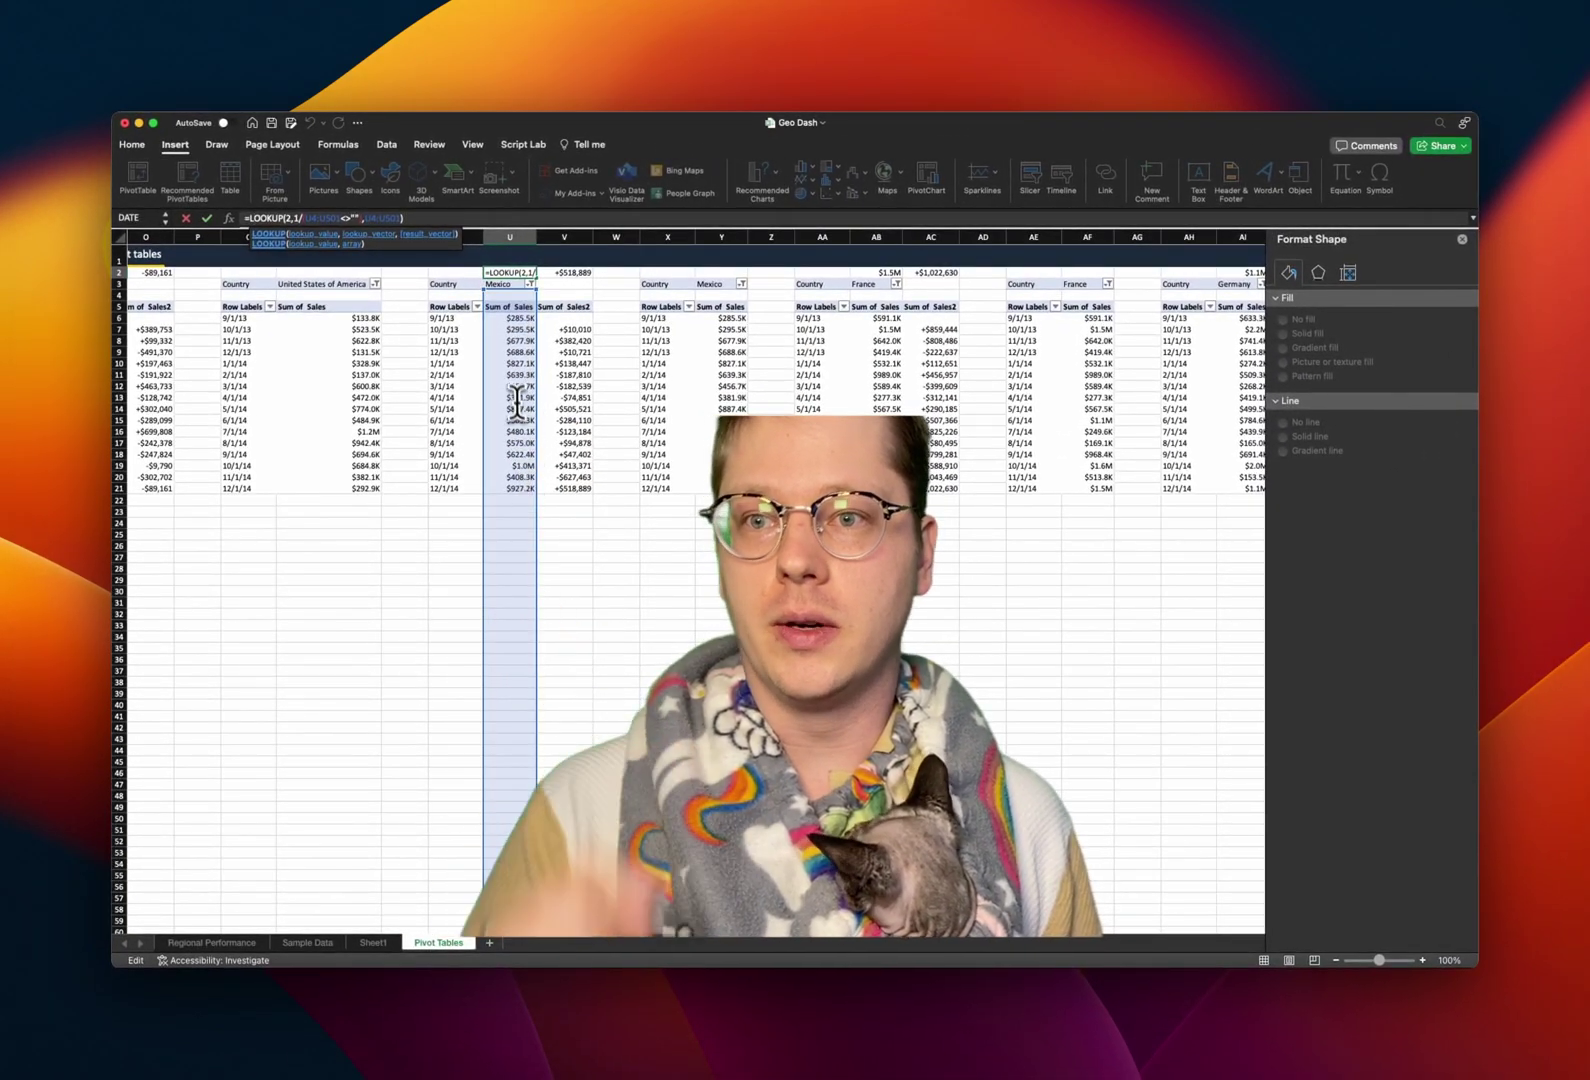
left_click(564, 352)
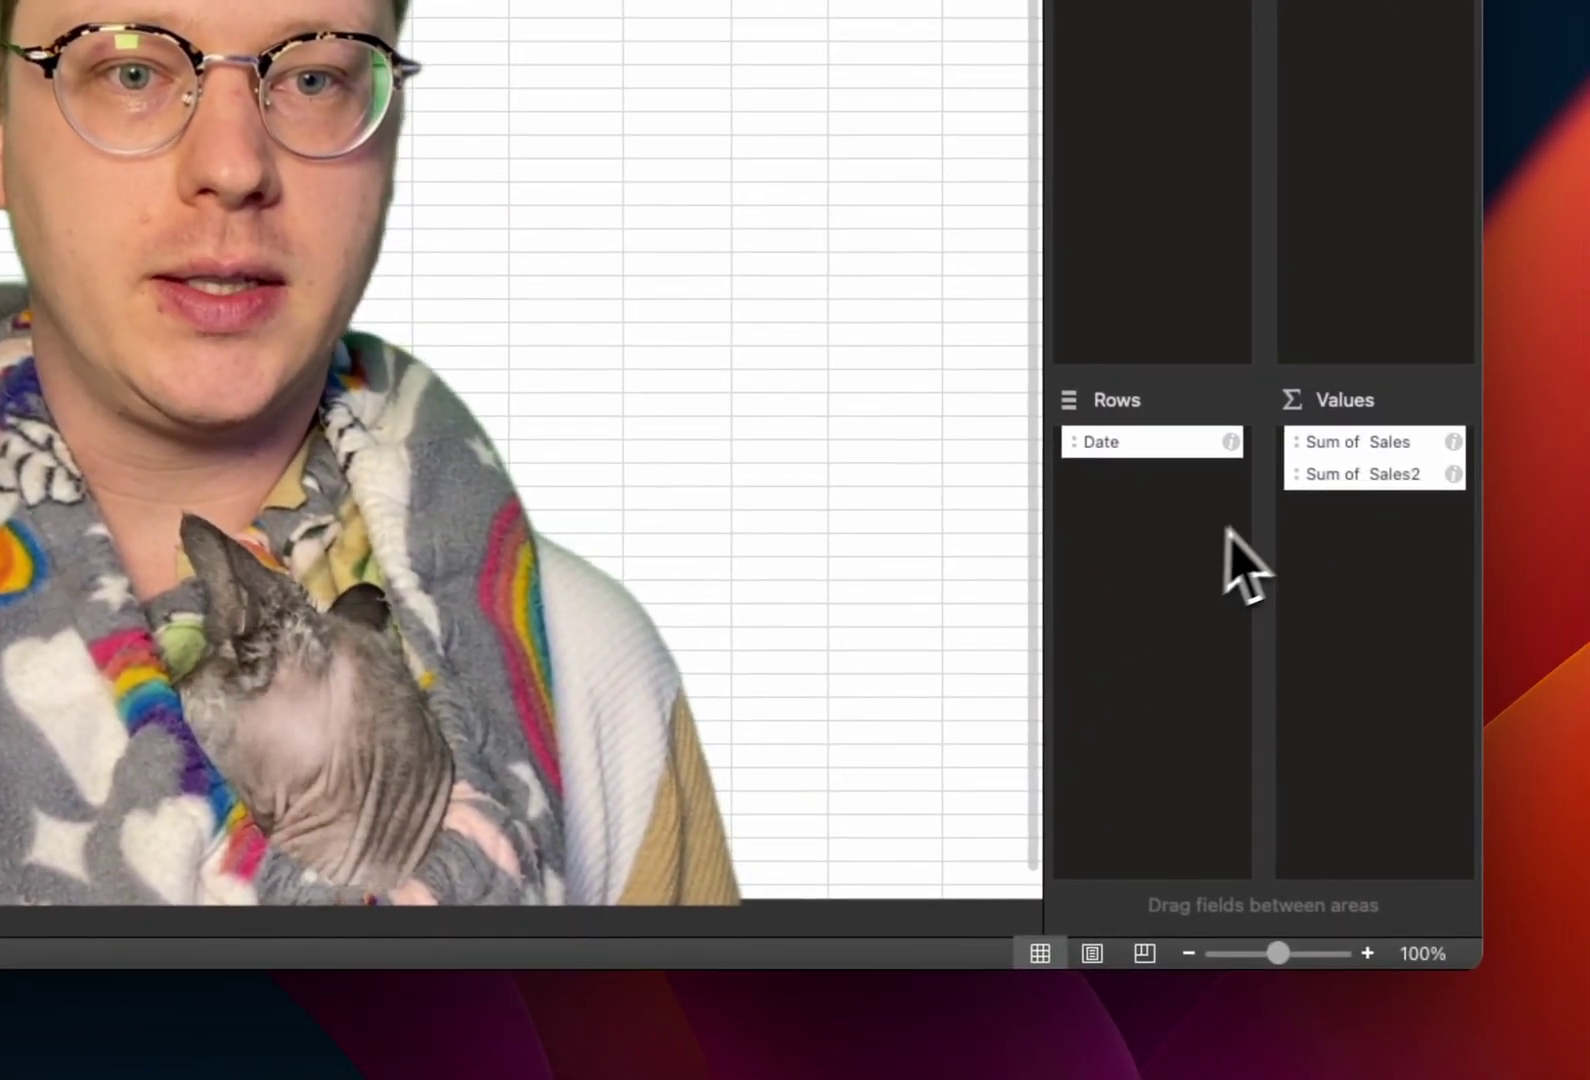
right_click(1329, 478)
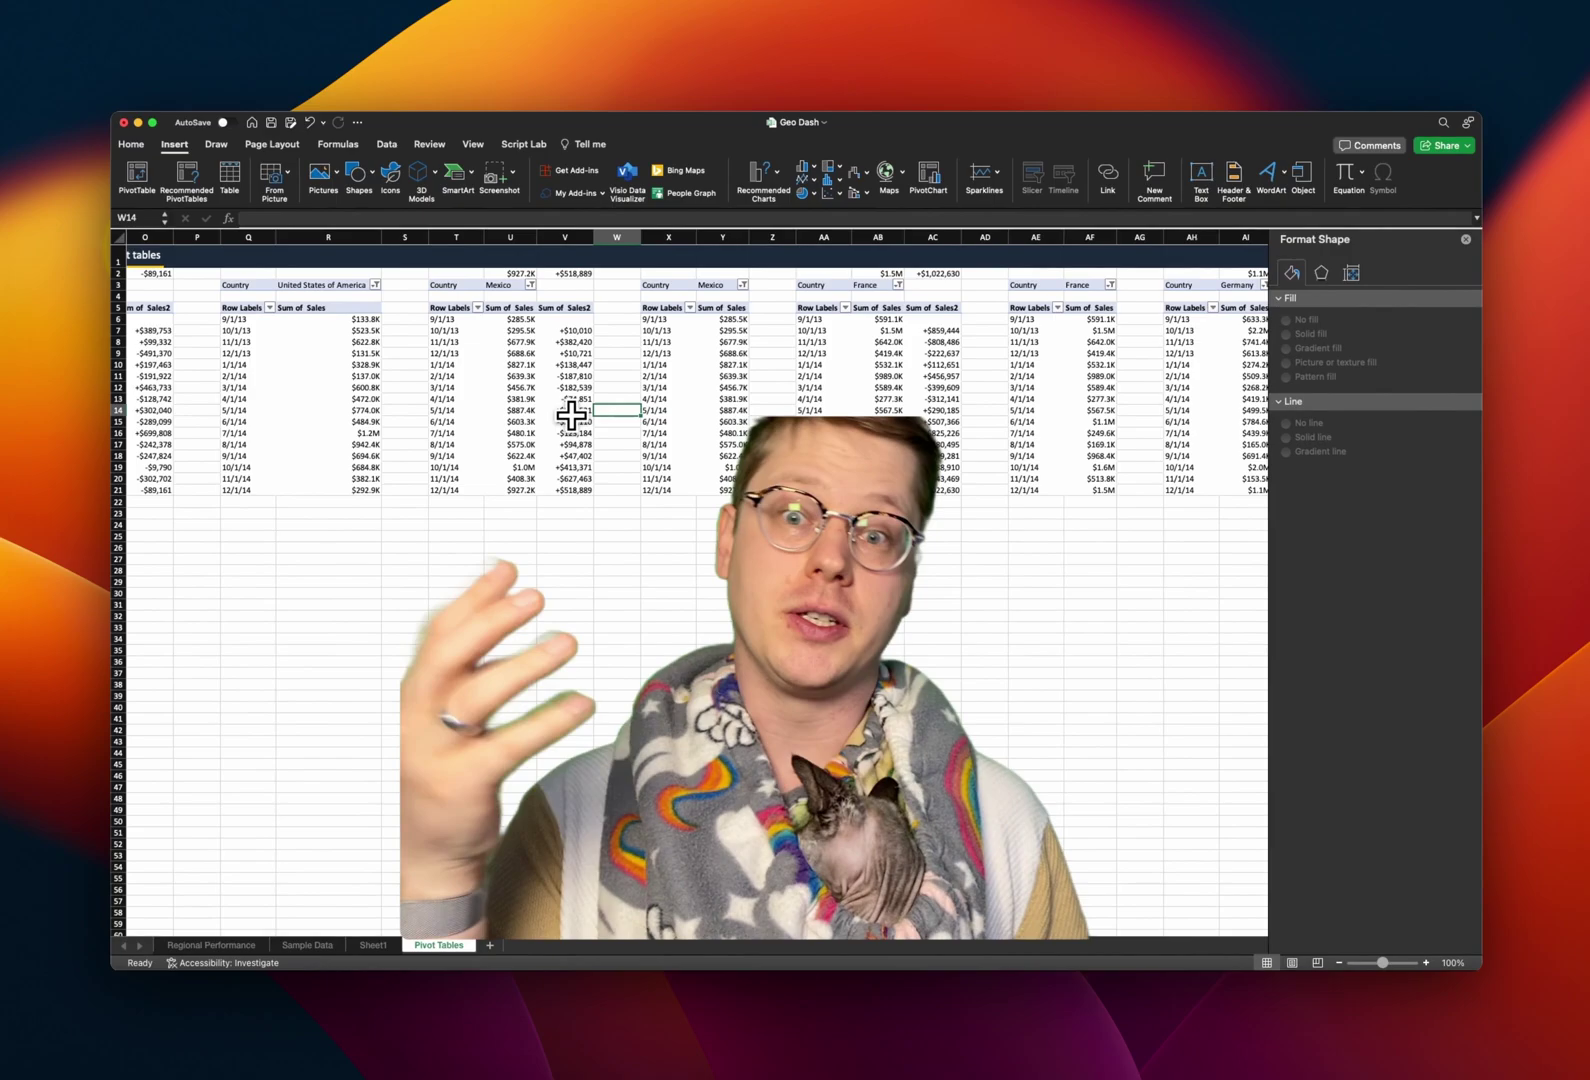
left_click(566, 274)
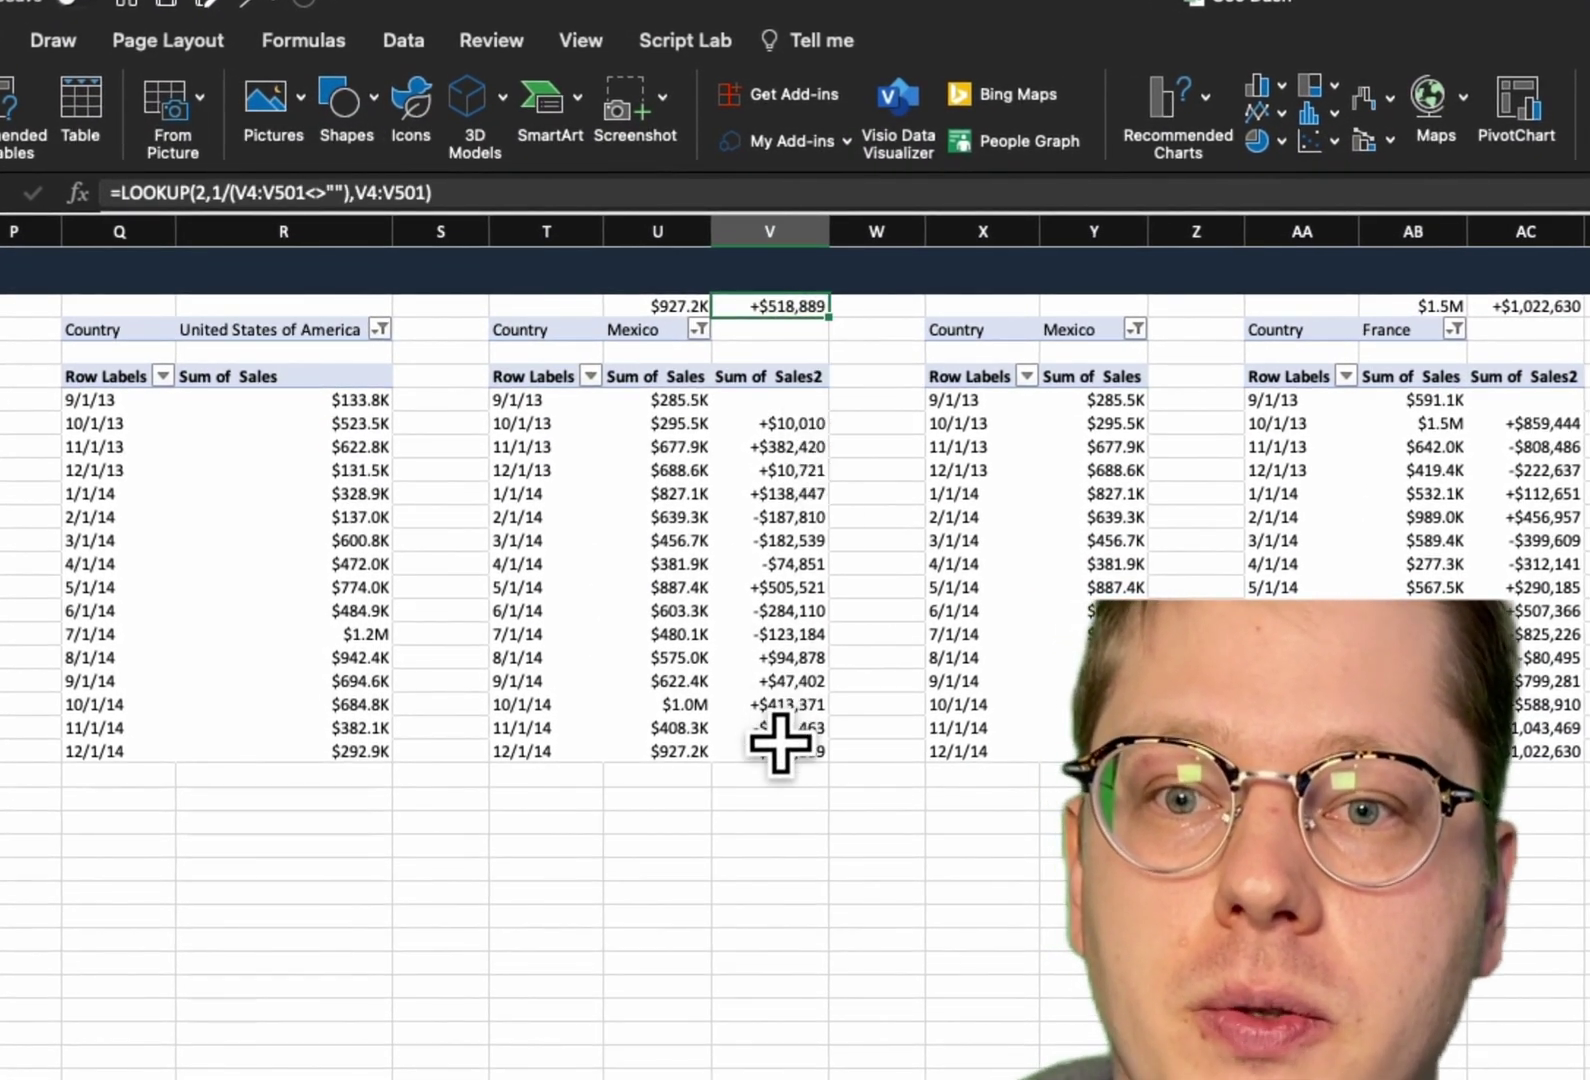
Create a line chart with markers from the Mexico pivot table that has only Sum of Sales, and transfer it to the Regional Performance sheet
left_click(1020, 470)
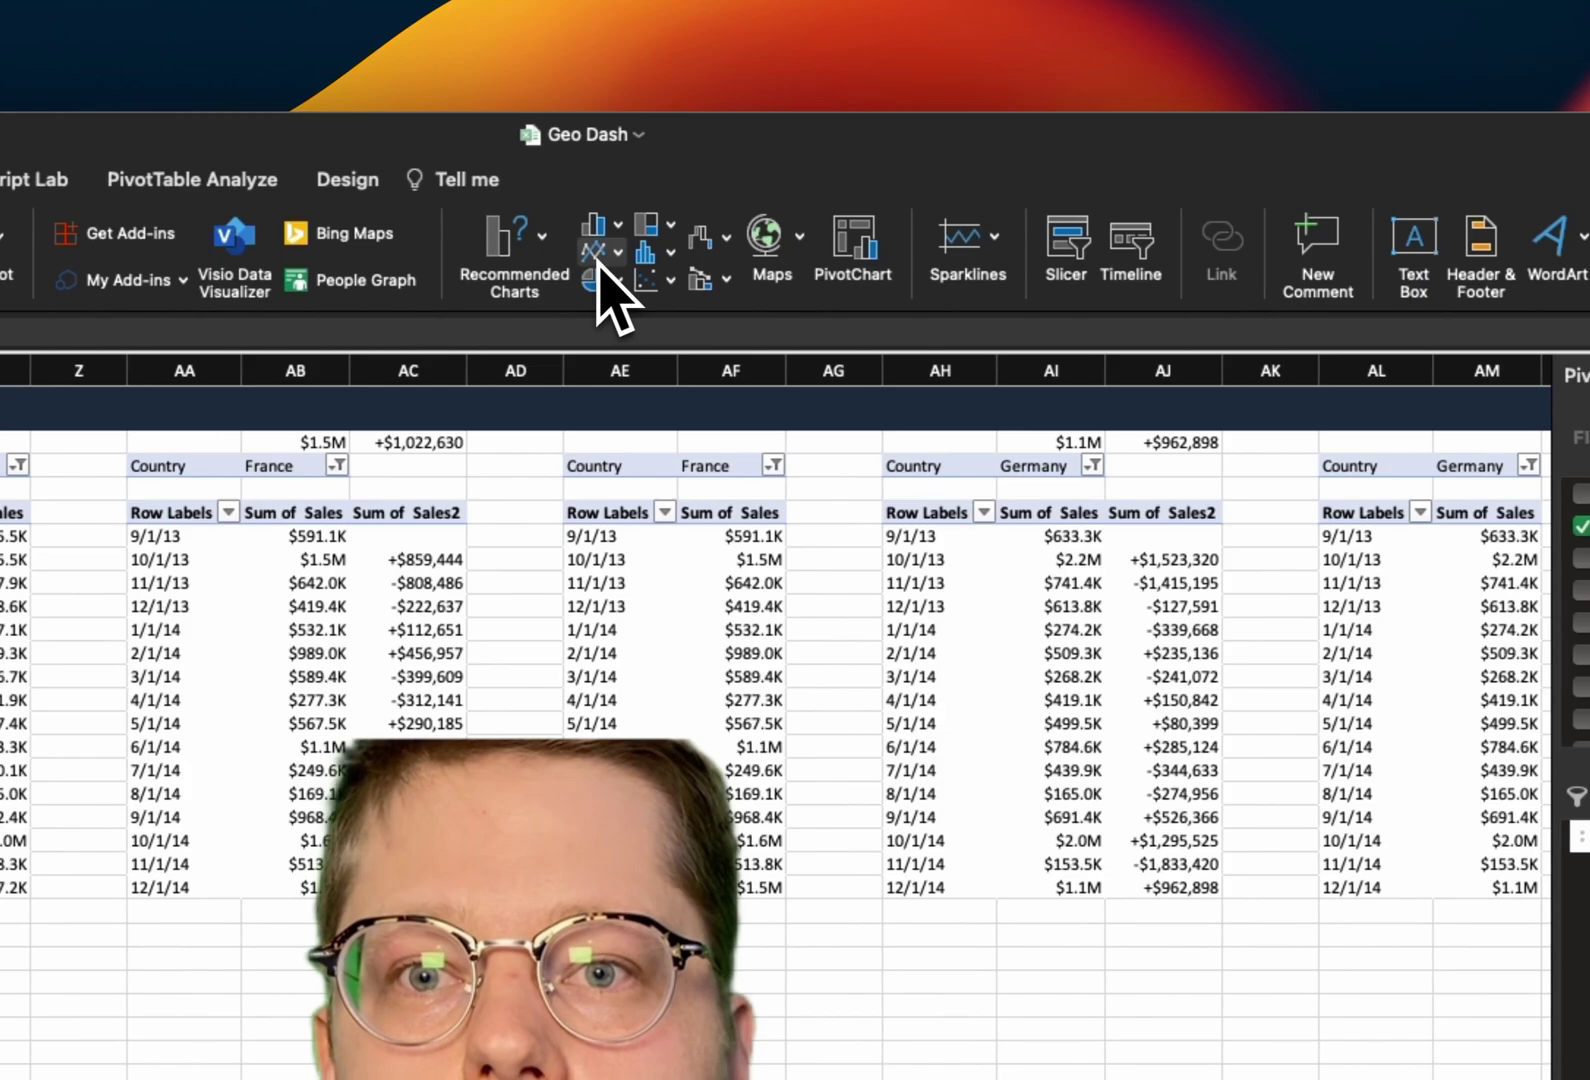
left_click(1544, 252)
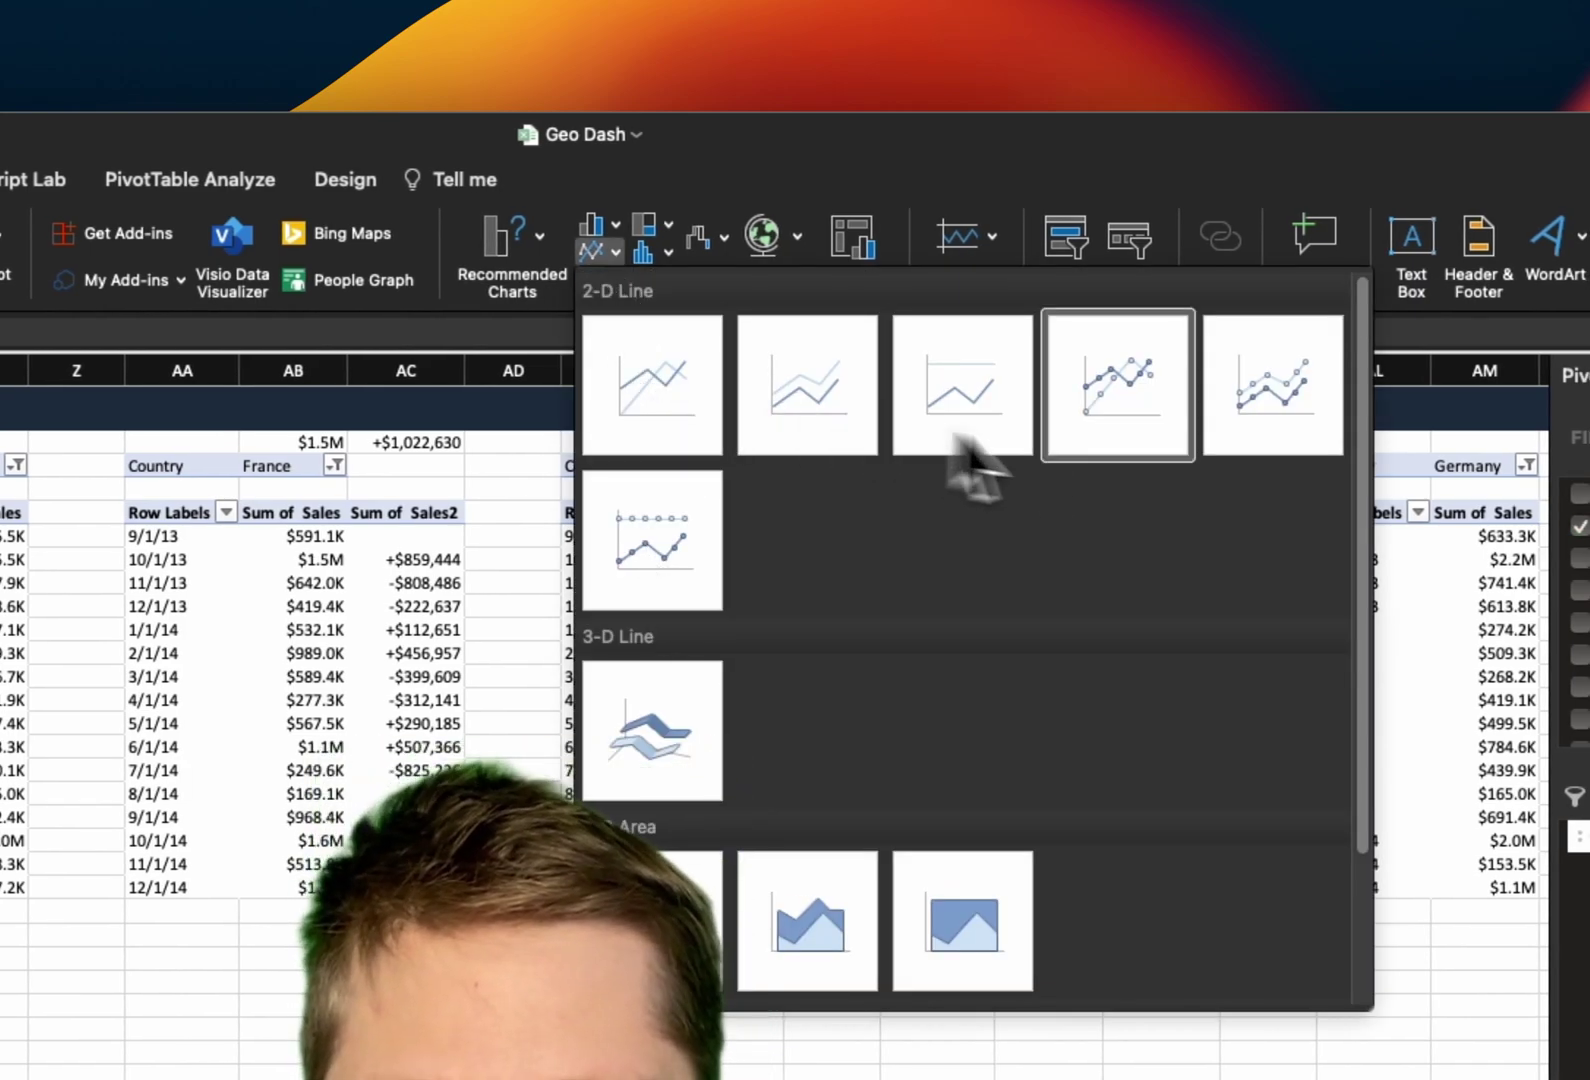
left_click(1110, 455)
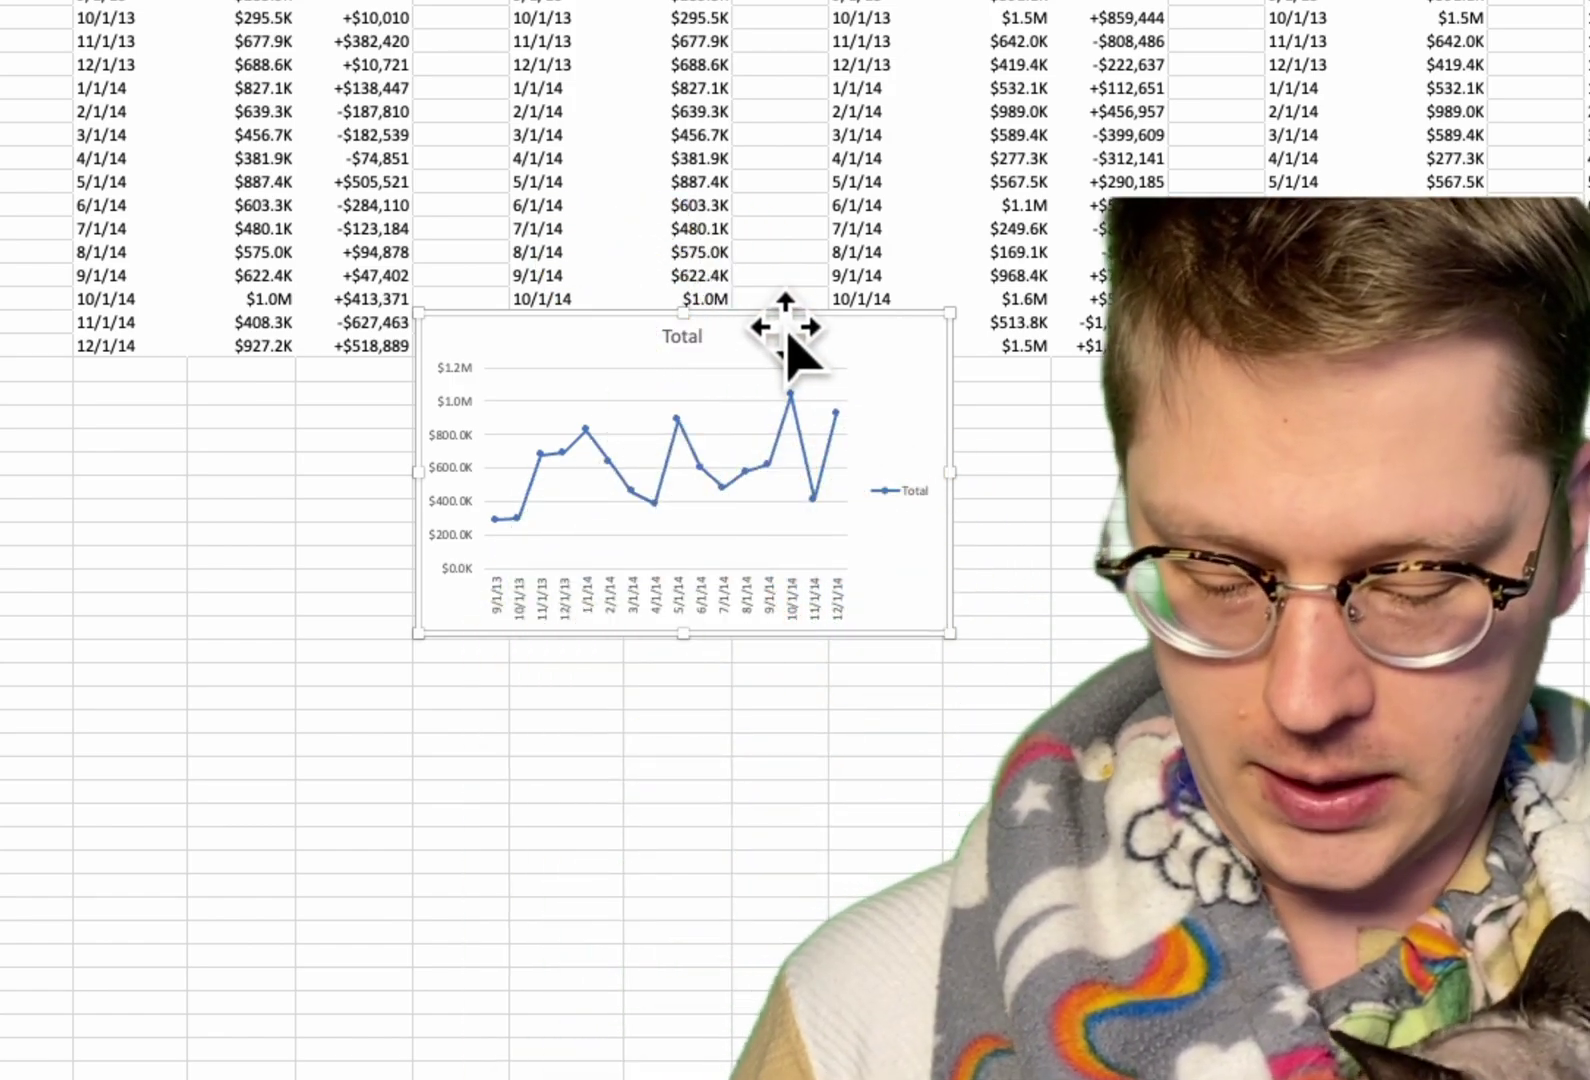
key("Delete")
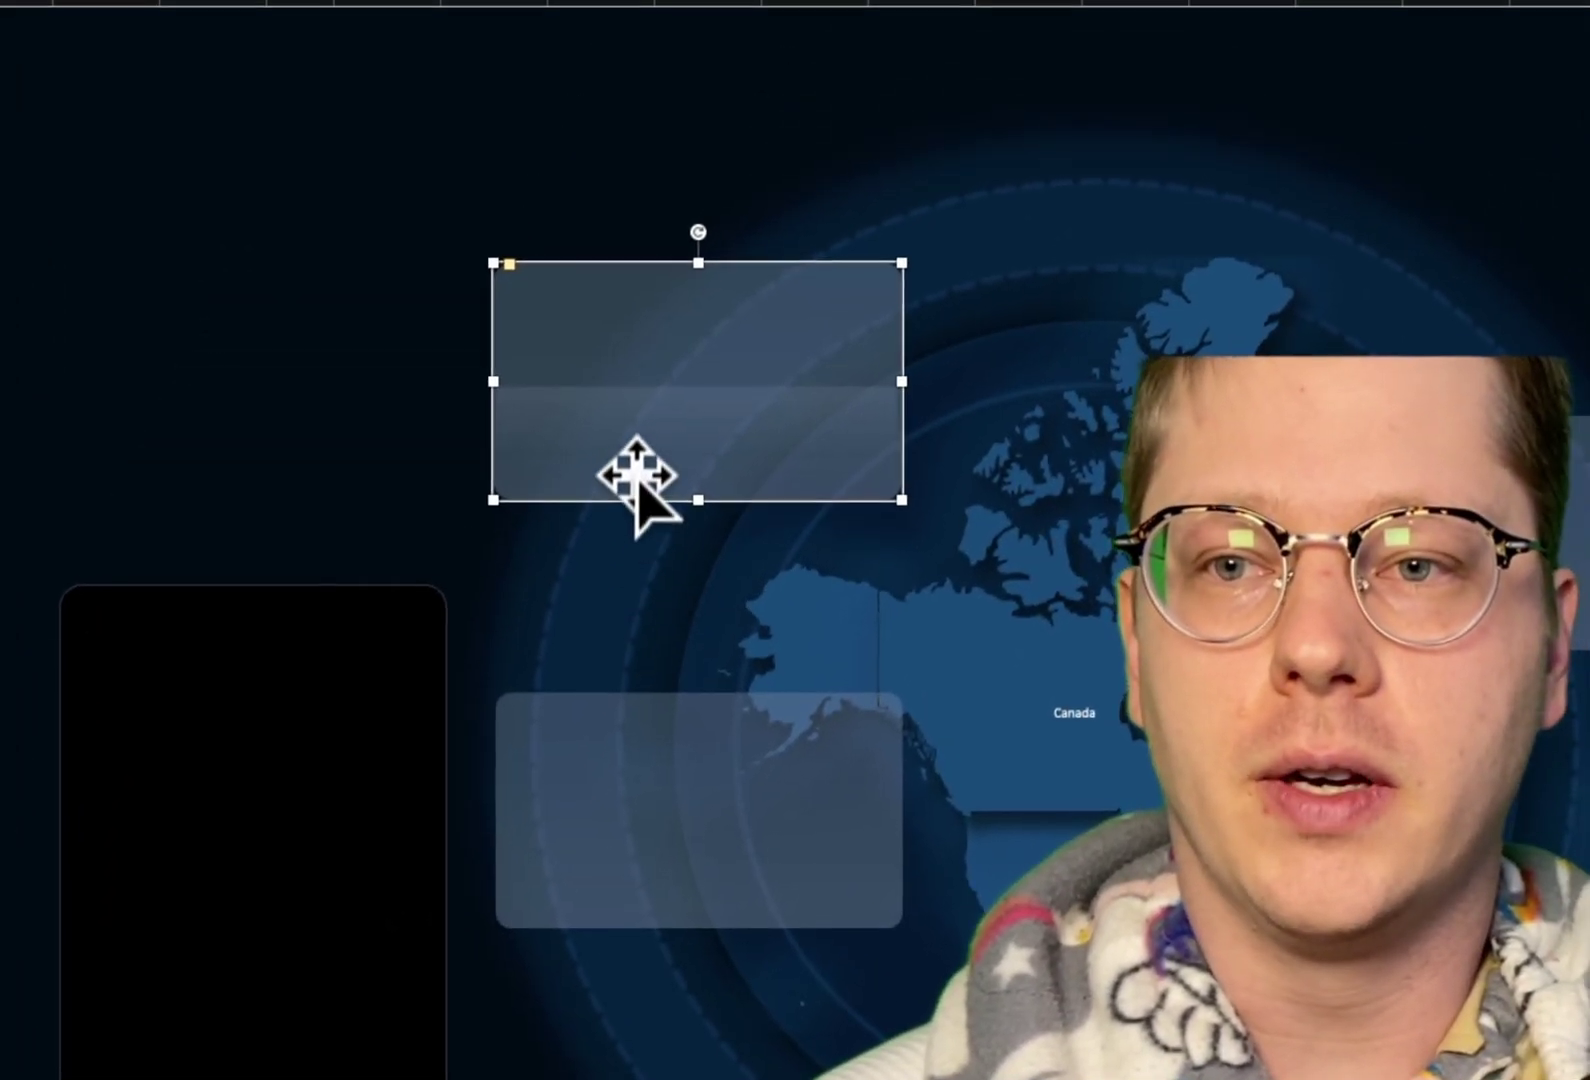
left_click(638, 447)
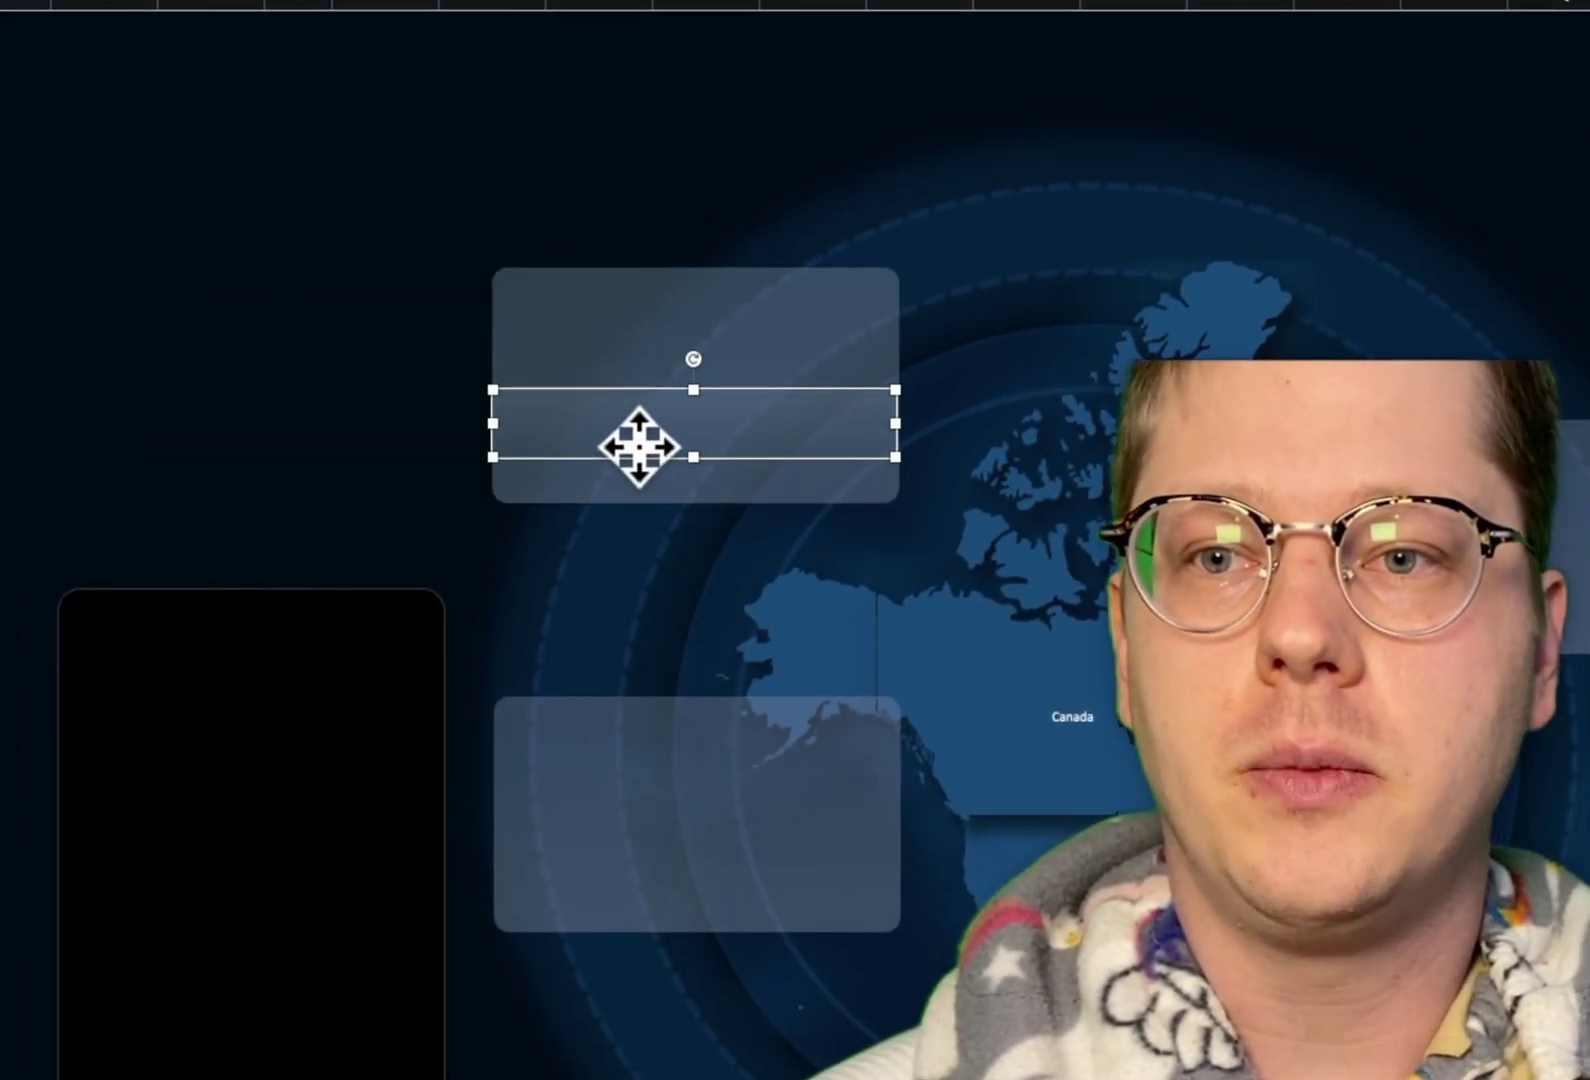
key("super+v")
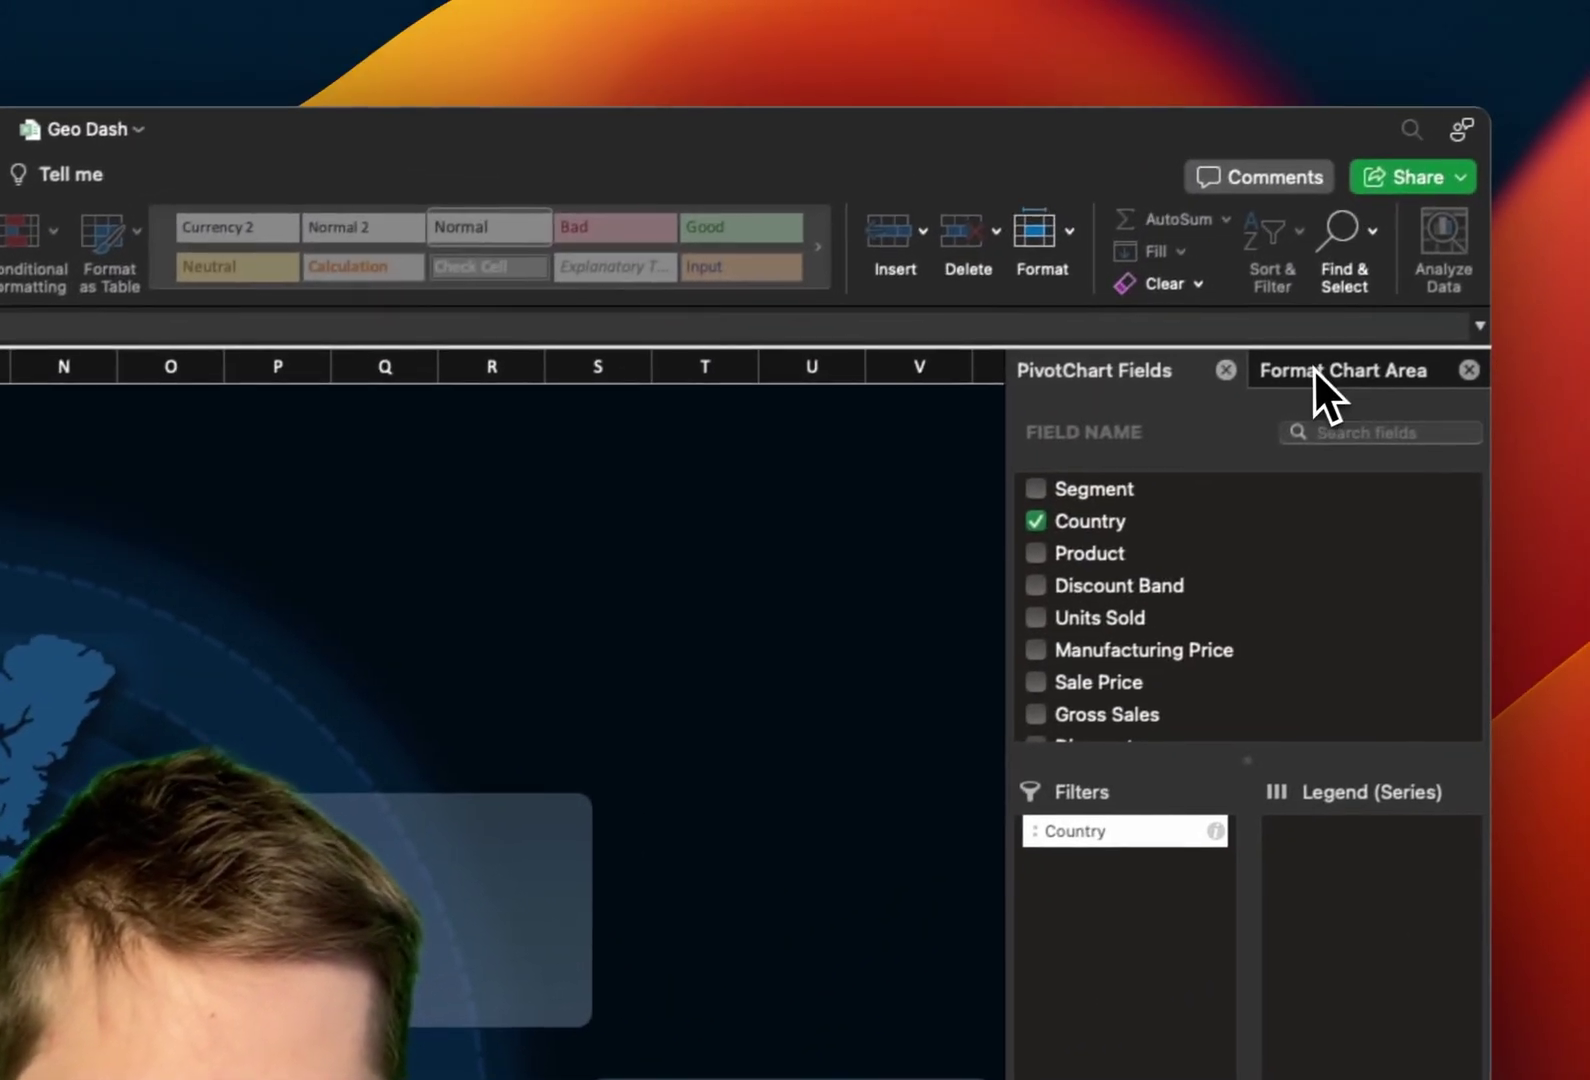
Remove the line chart's background fill, make its line and markers white, and fit it into the lower part of the upper-left card
left_click(1330, 372)
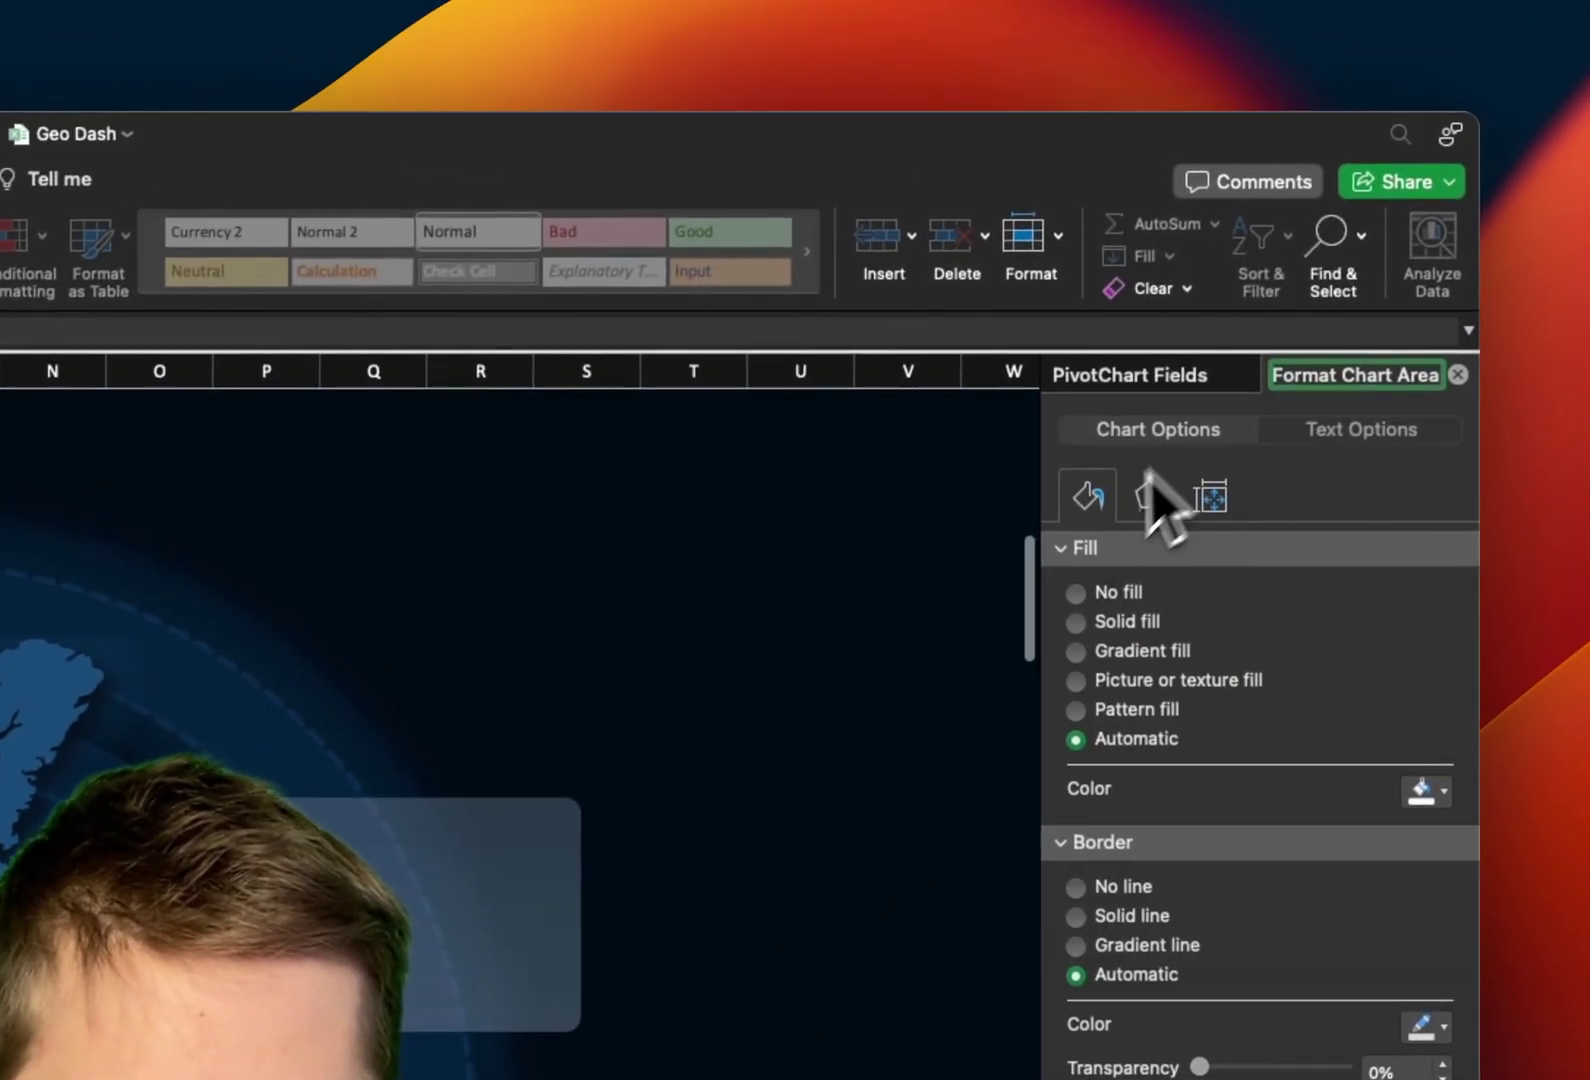
left_click(1118, 597)
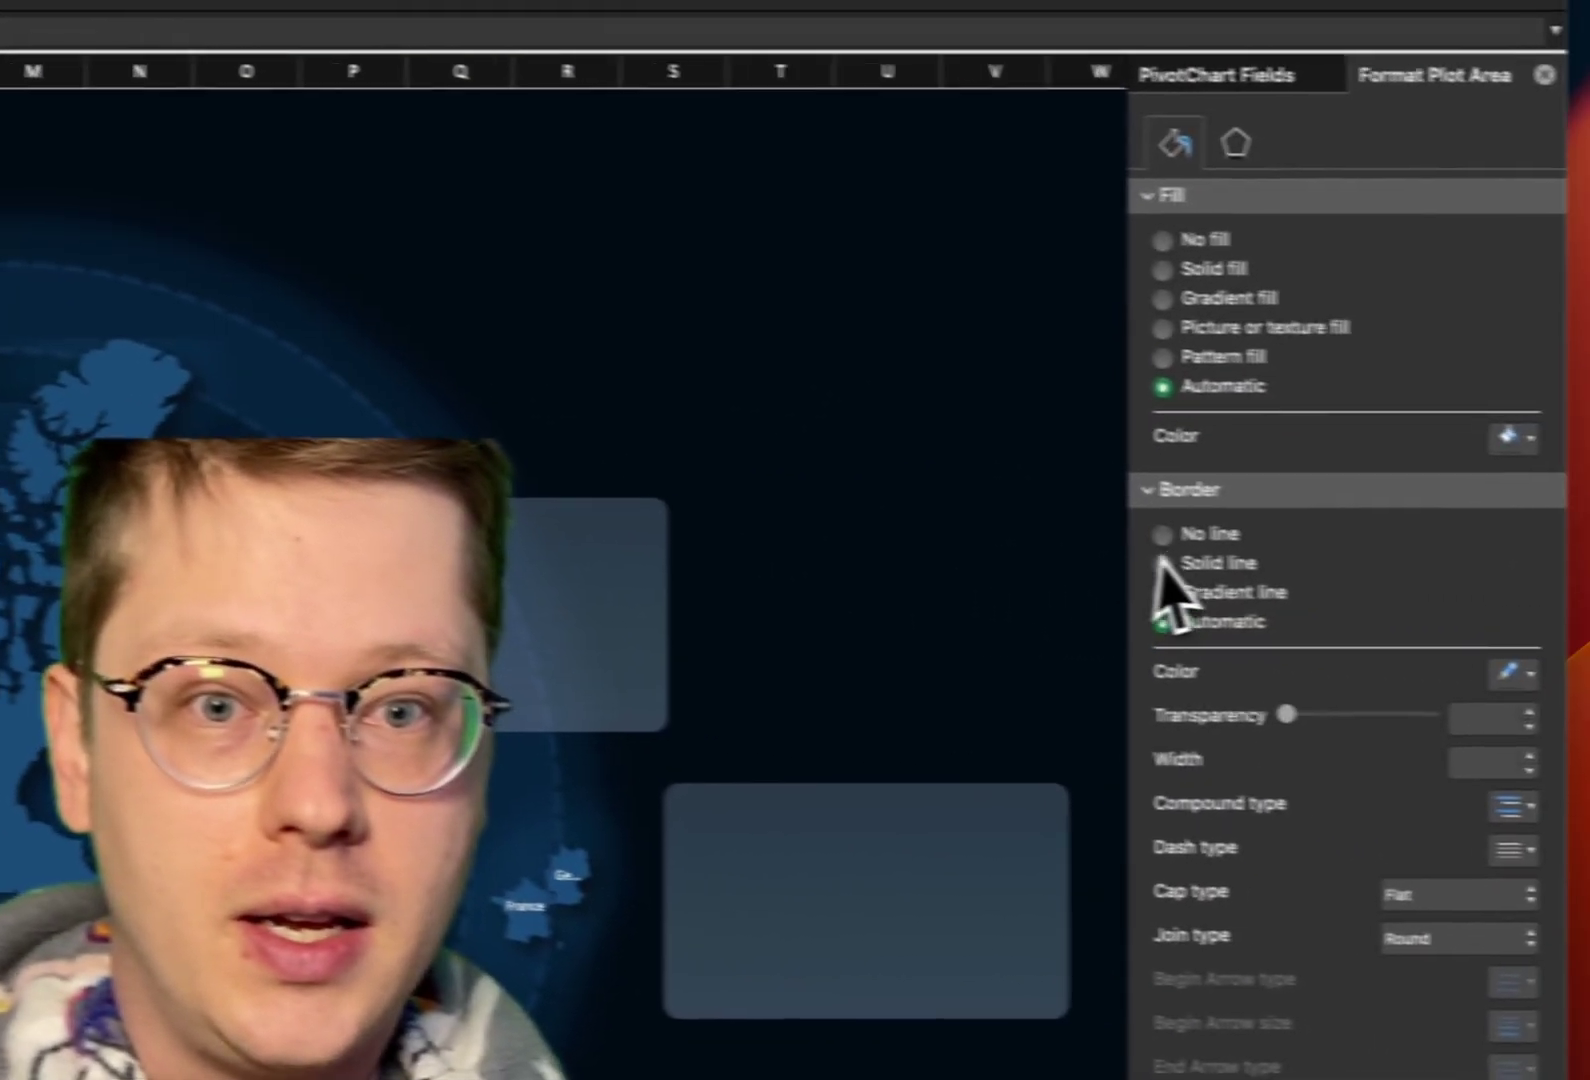
left_click(1162, 533)
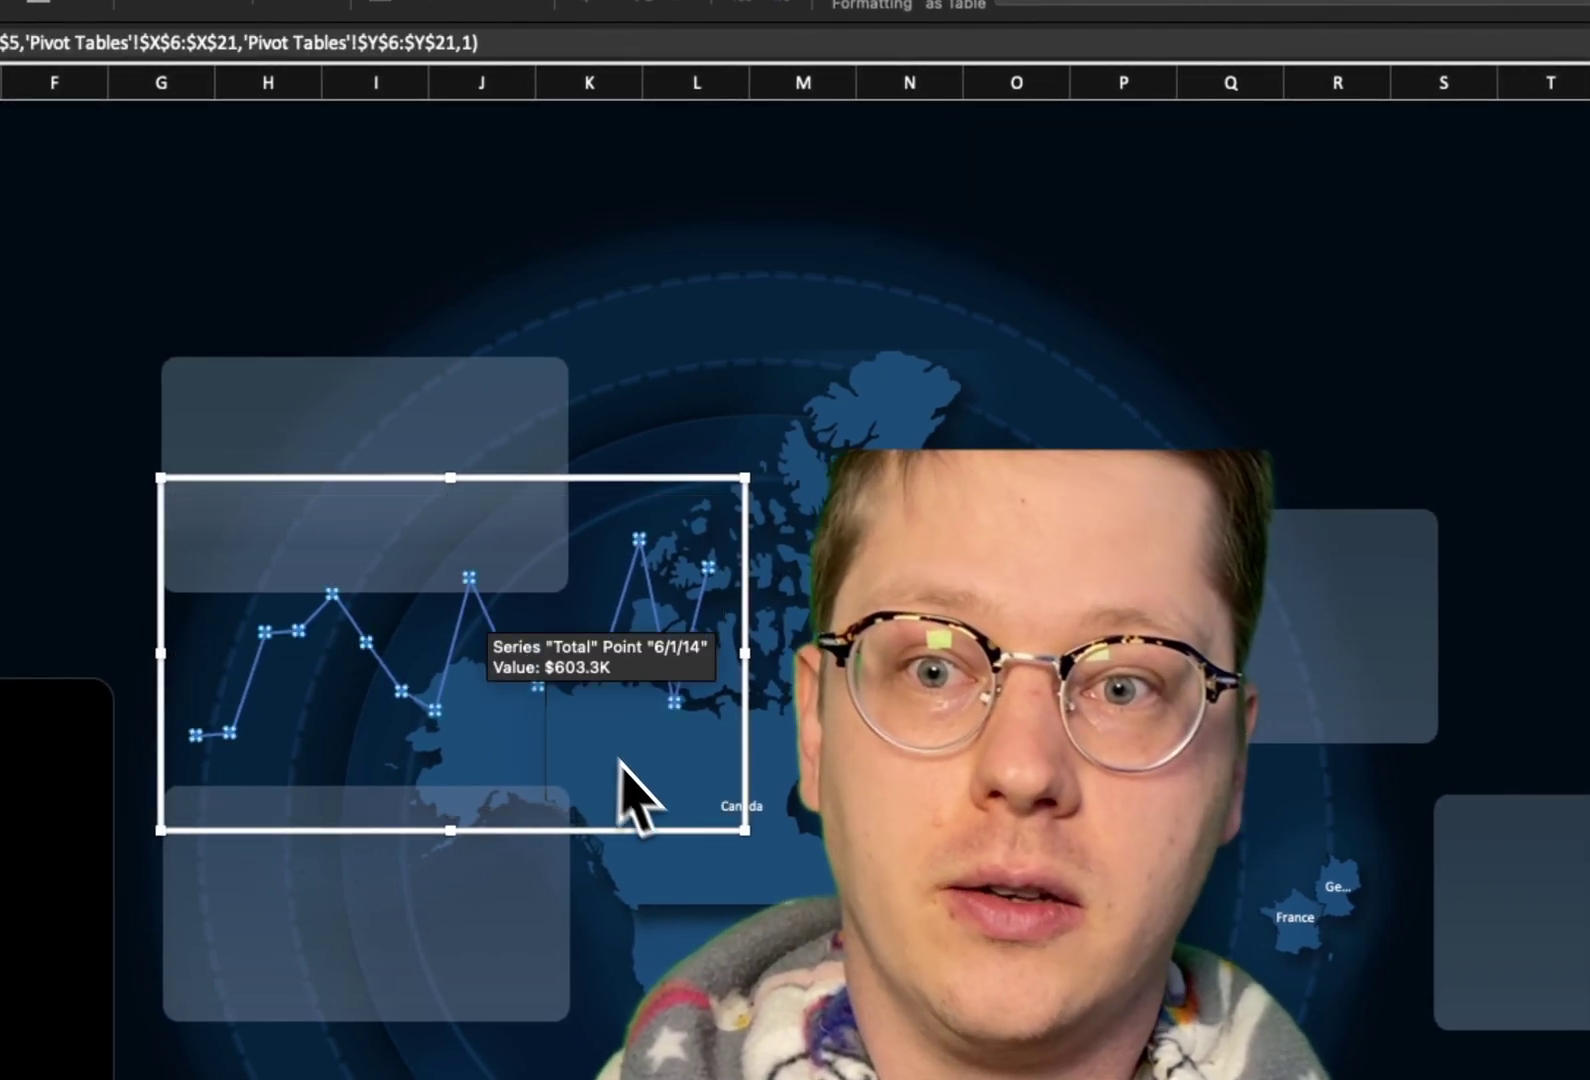
left_click_drag(740, 826, 524, 607)
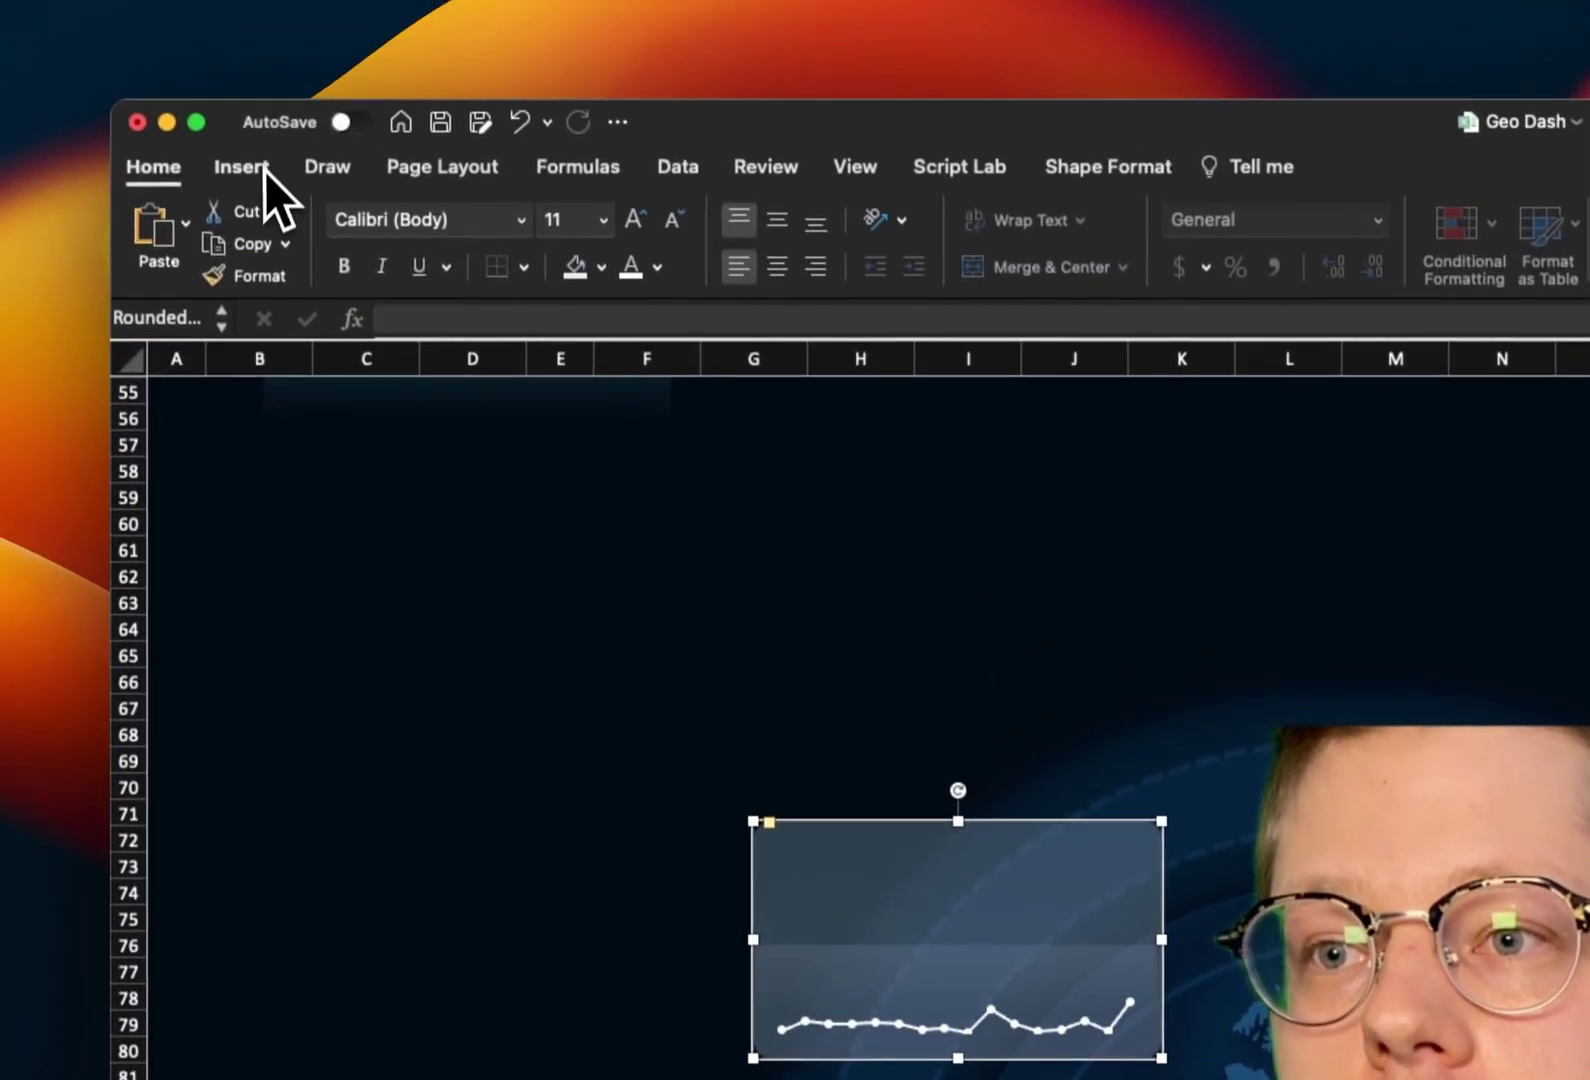
Add a text box in the upper part of the upper-left card, with no fill and no line
left_click(220, 0)
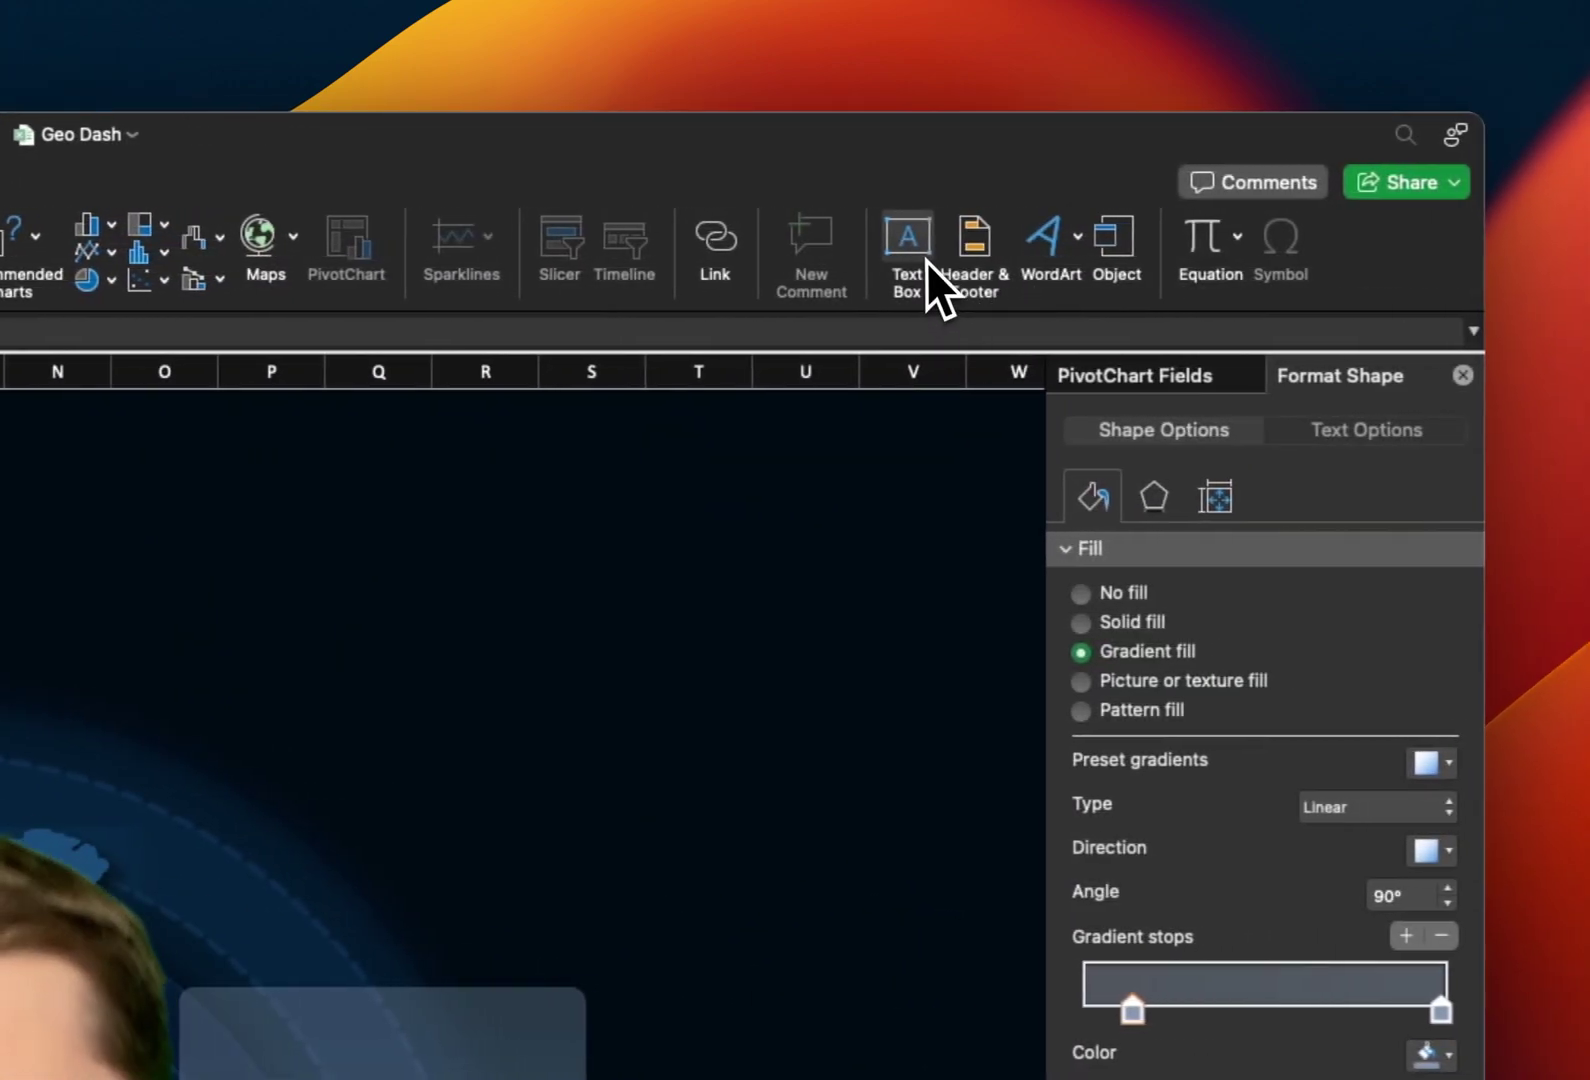
left_click(1280, 237)
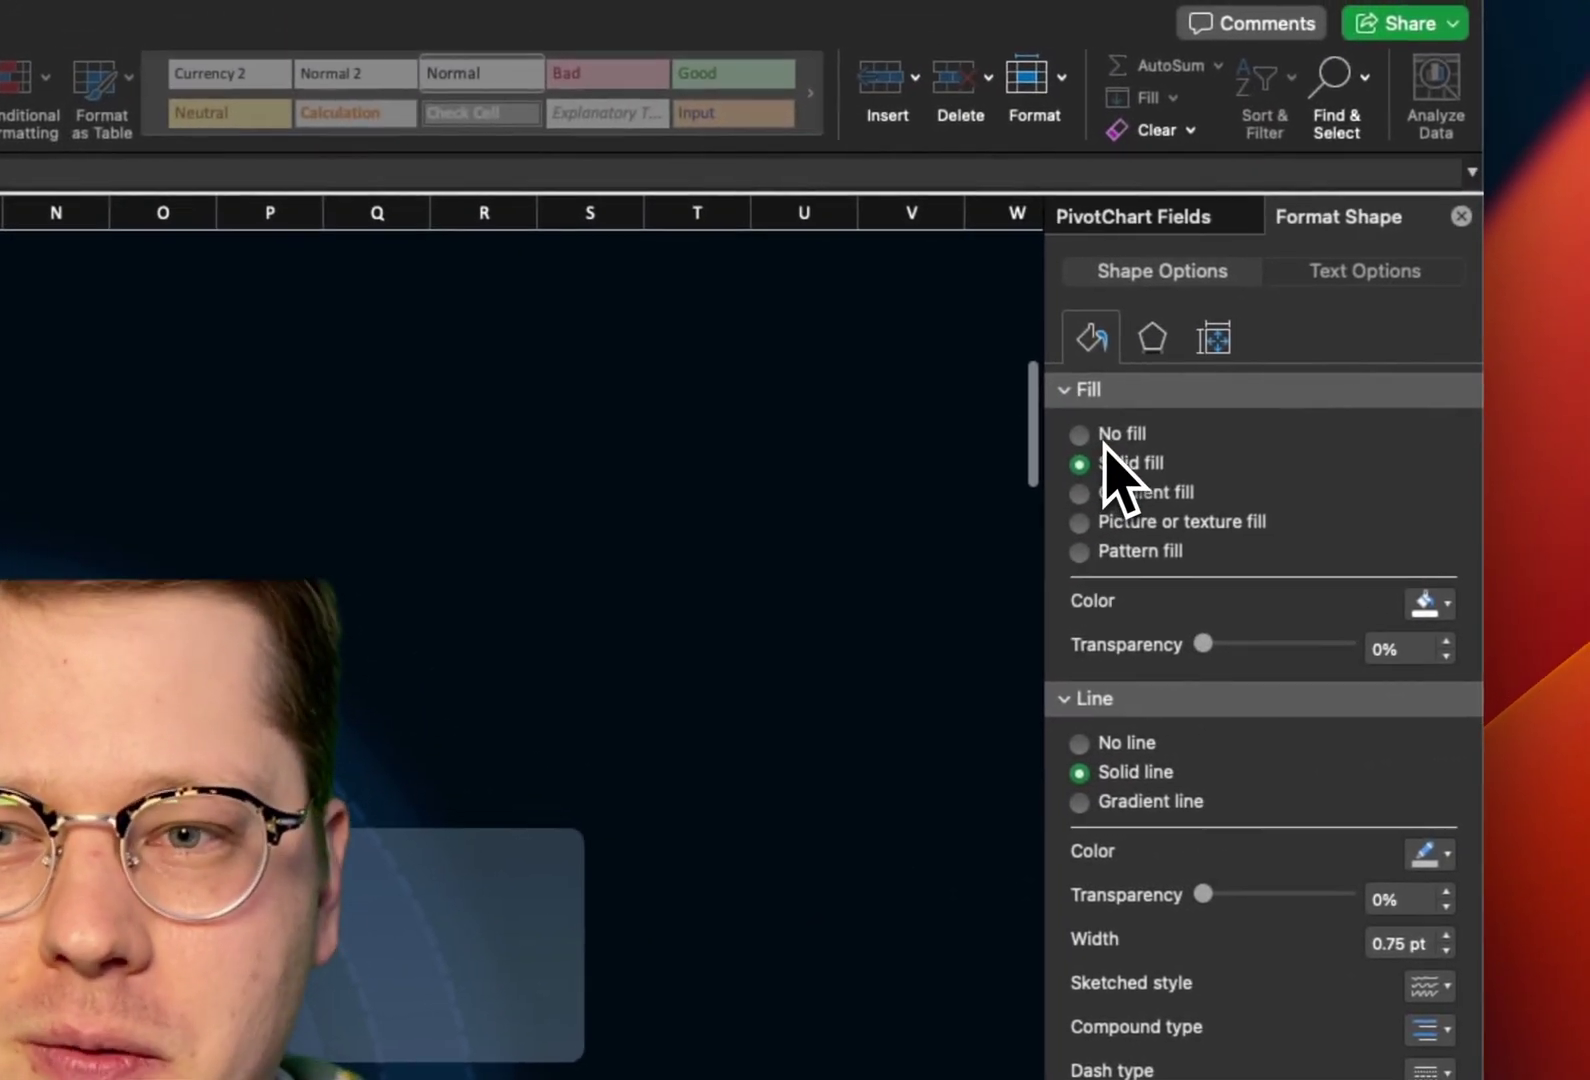
left_click(1100, 437)
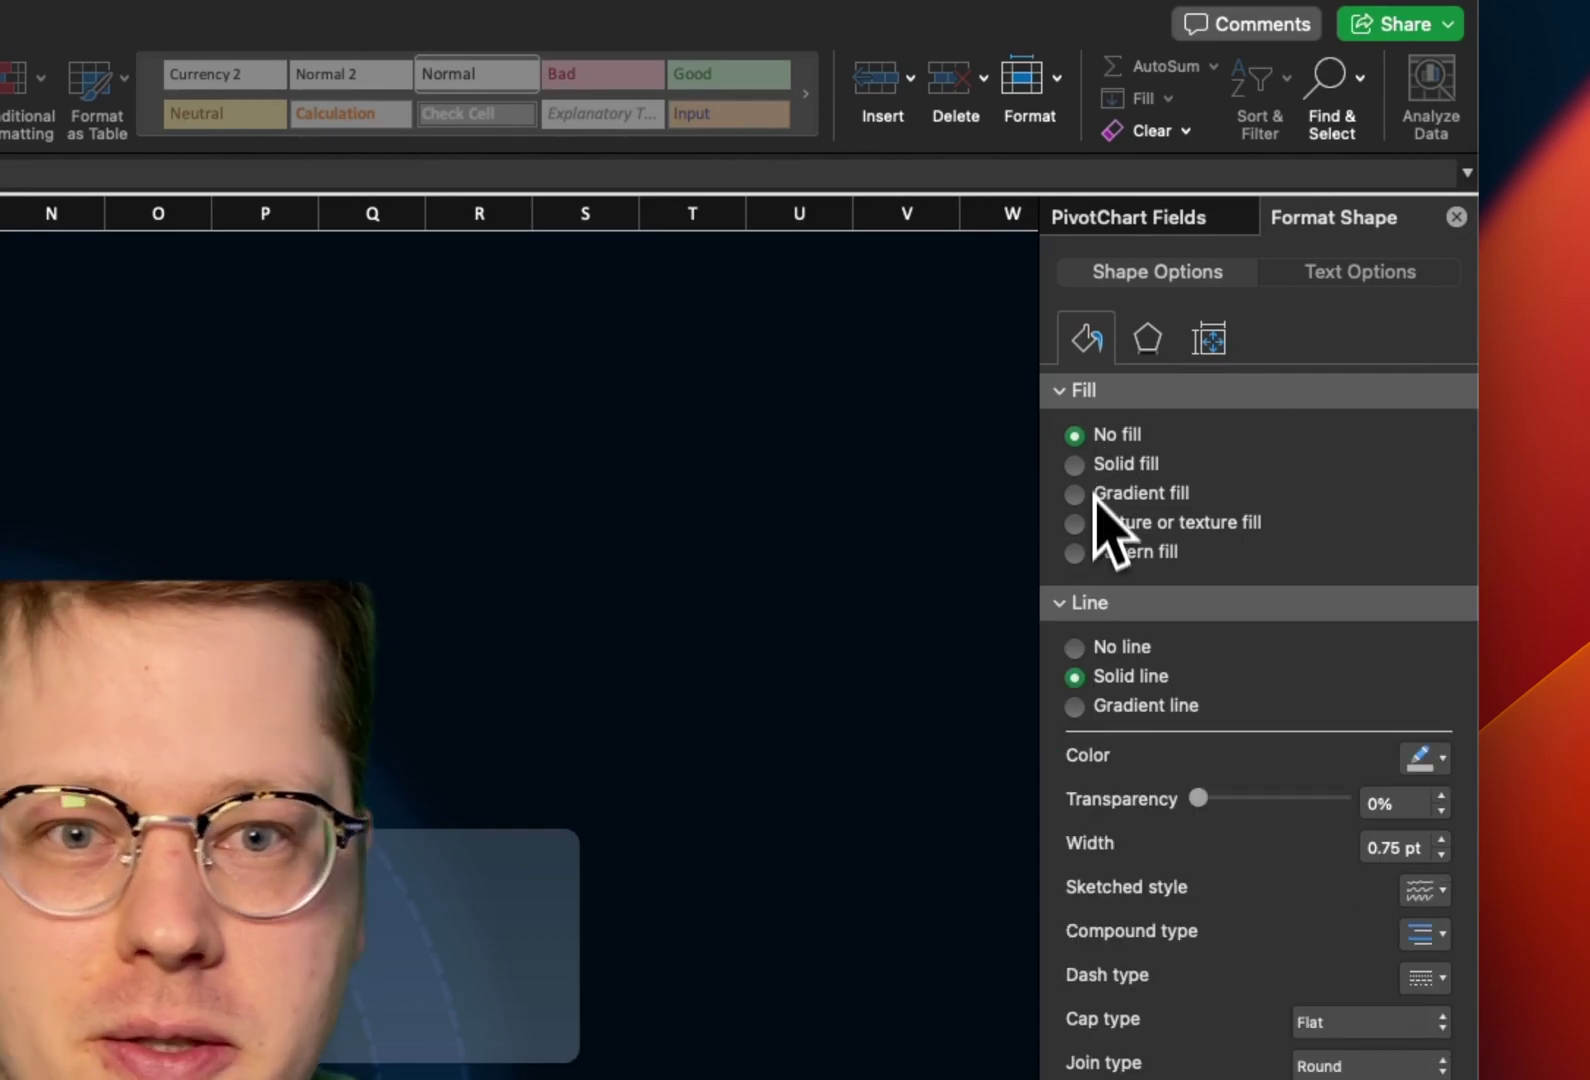
left_click(1100, 647)
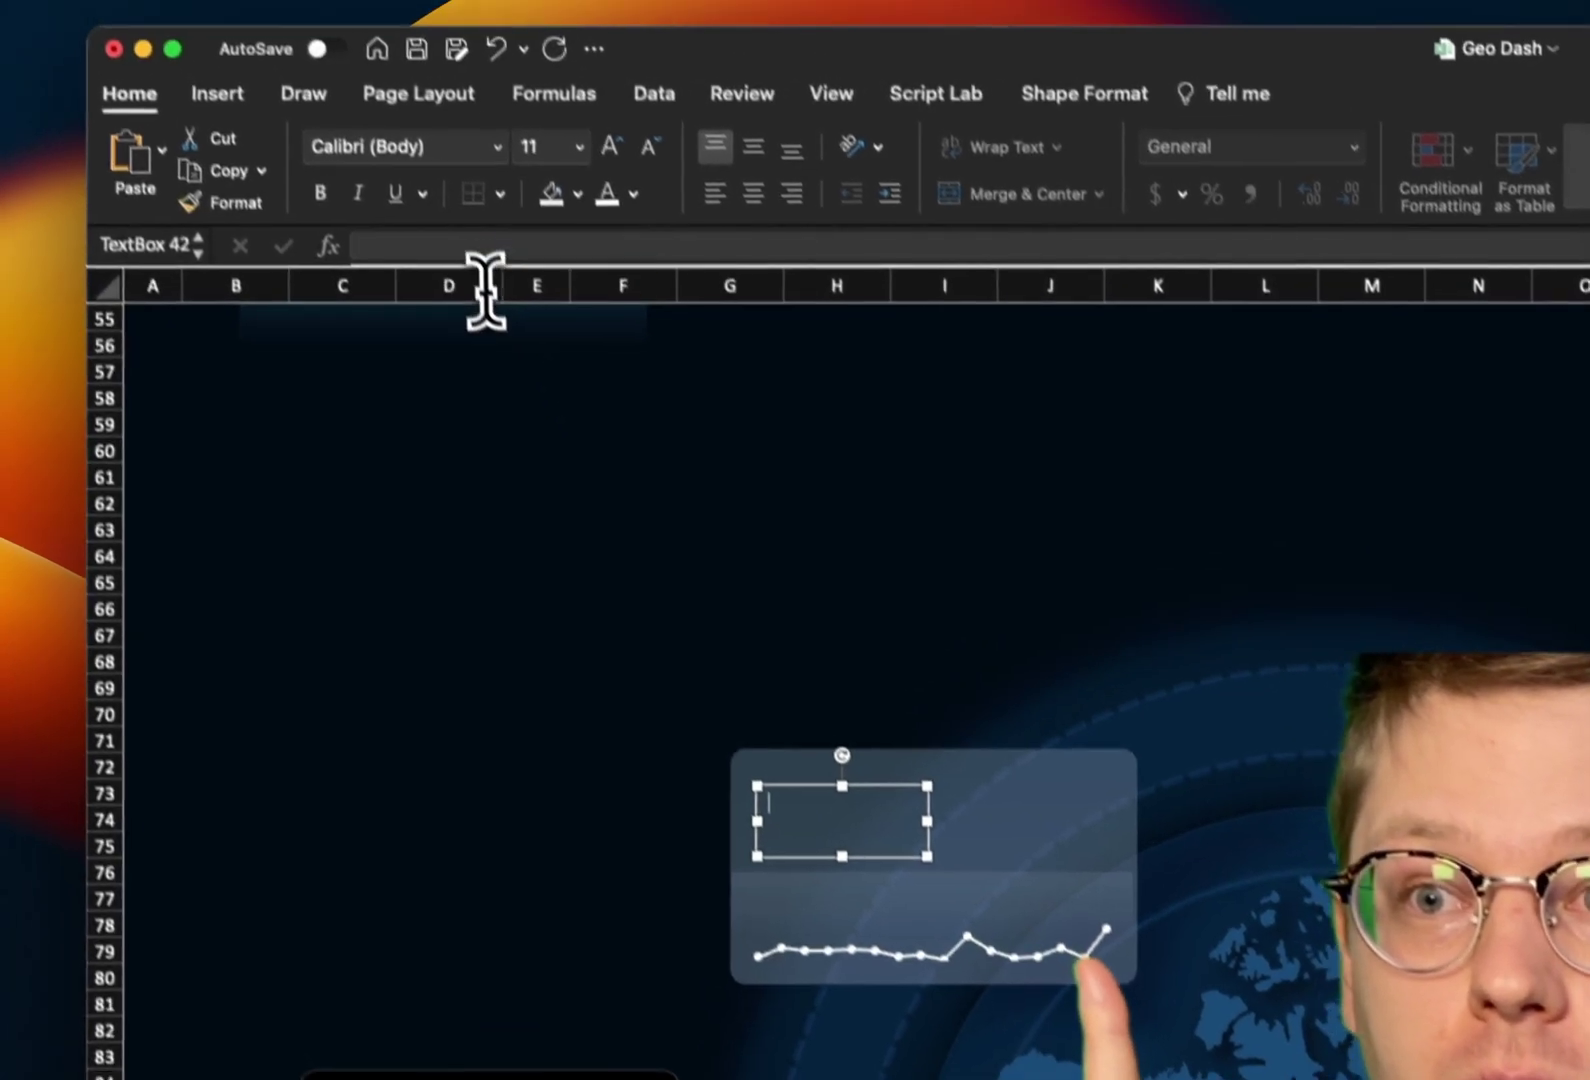
Link the new text box to the sales total with the formula ='Pivot Tables'!C3
left_click(455, 184)
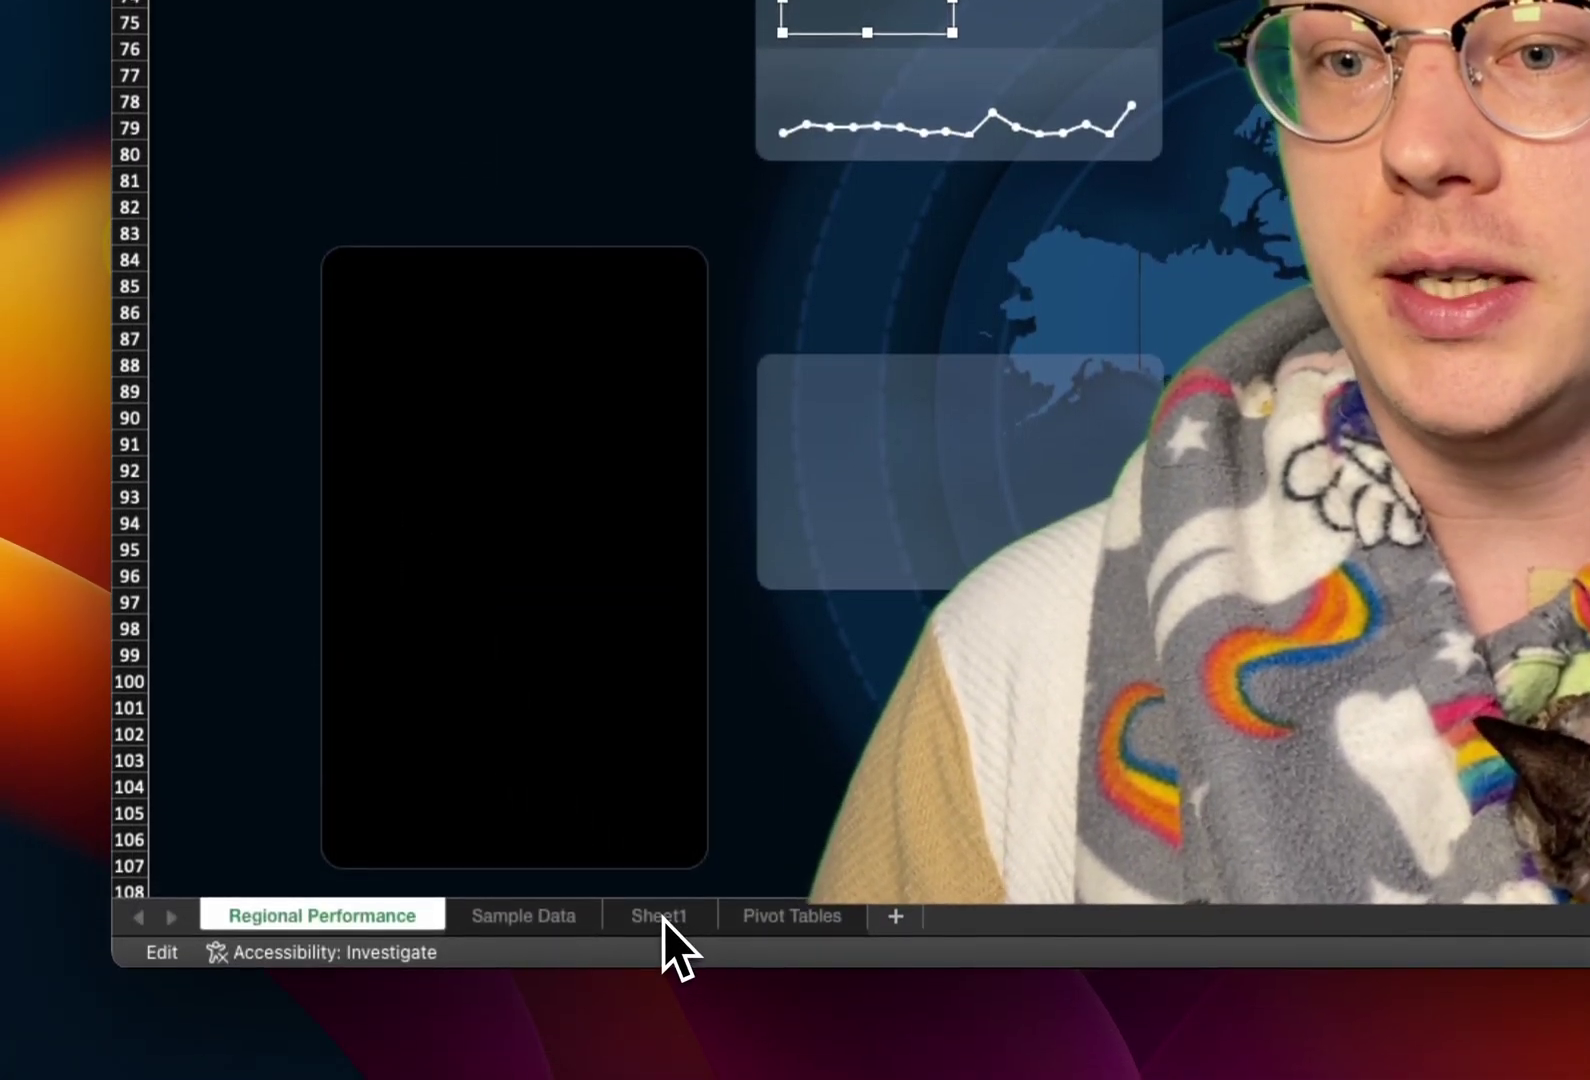
left_click(663, 920)
left_click(792, 917)
left_click(320, 298)
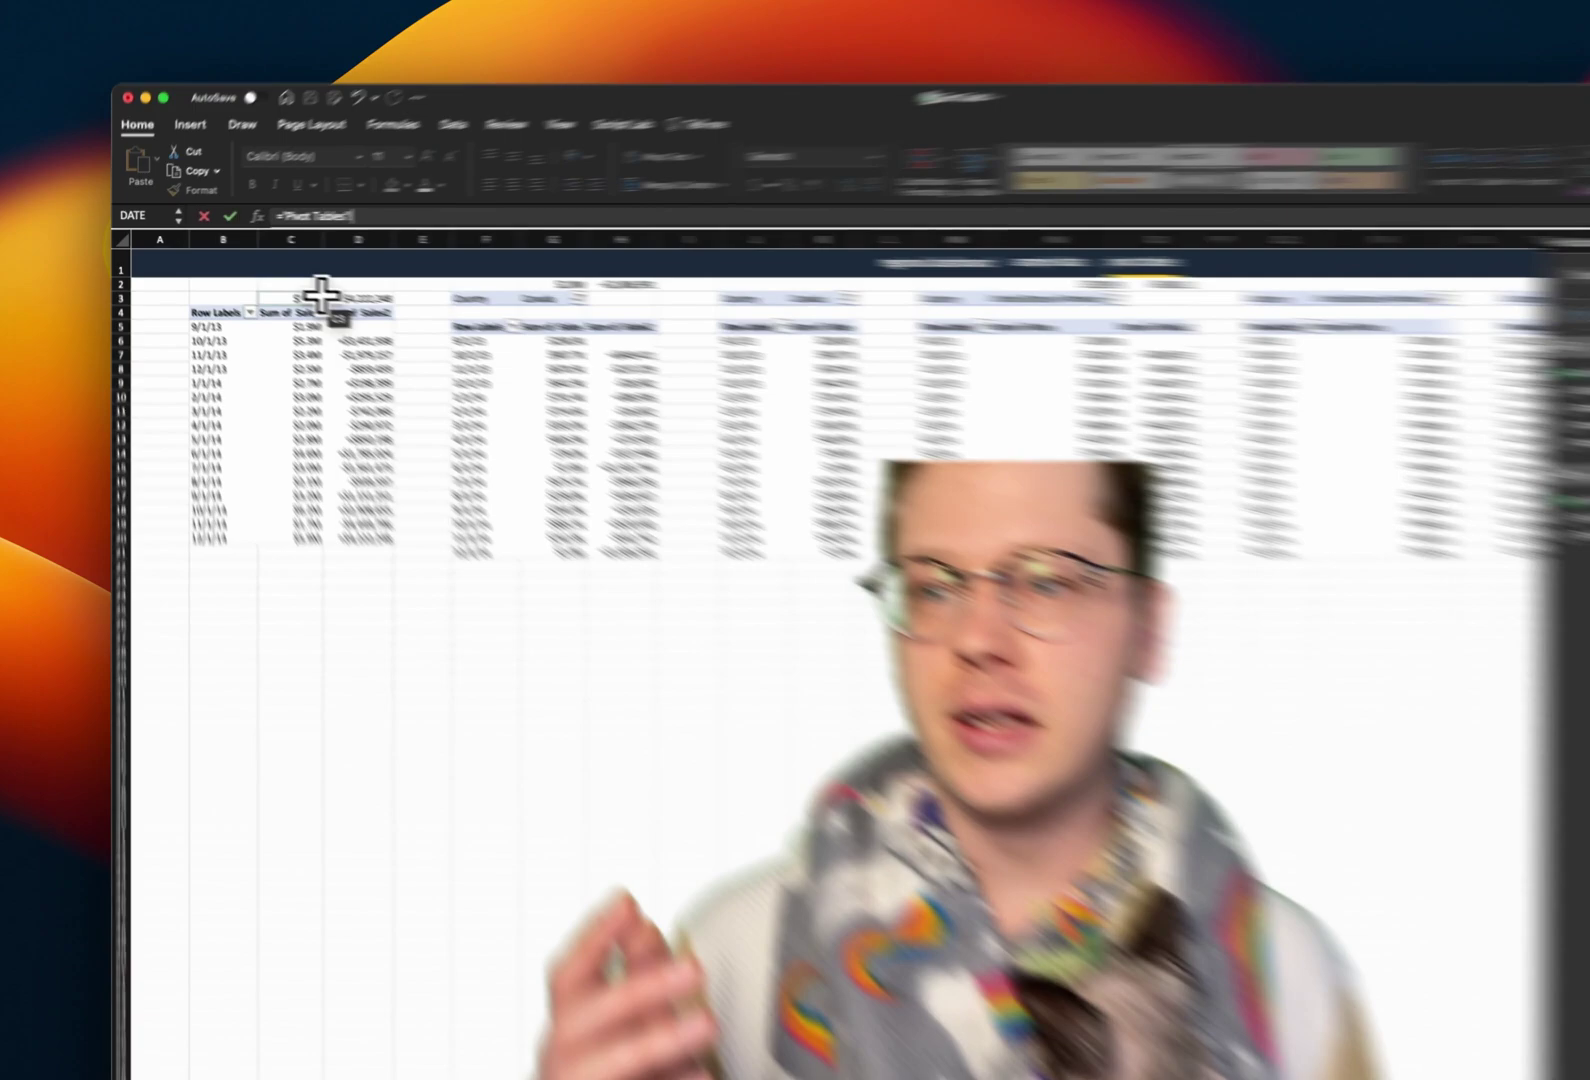
key("Return")
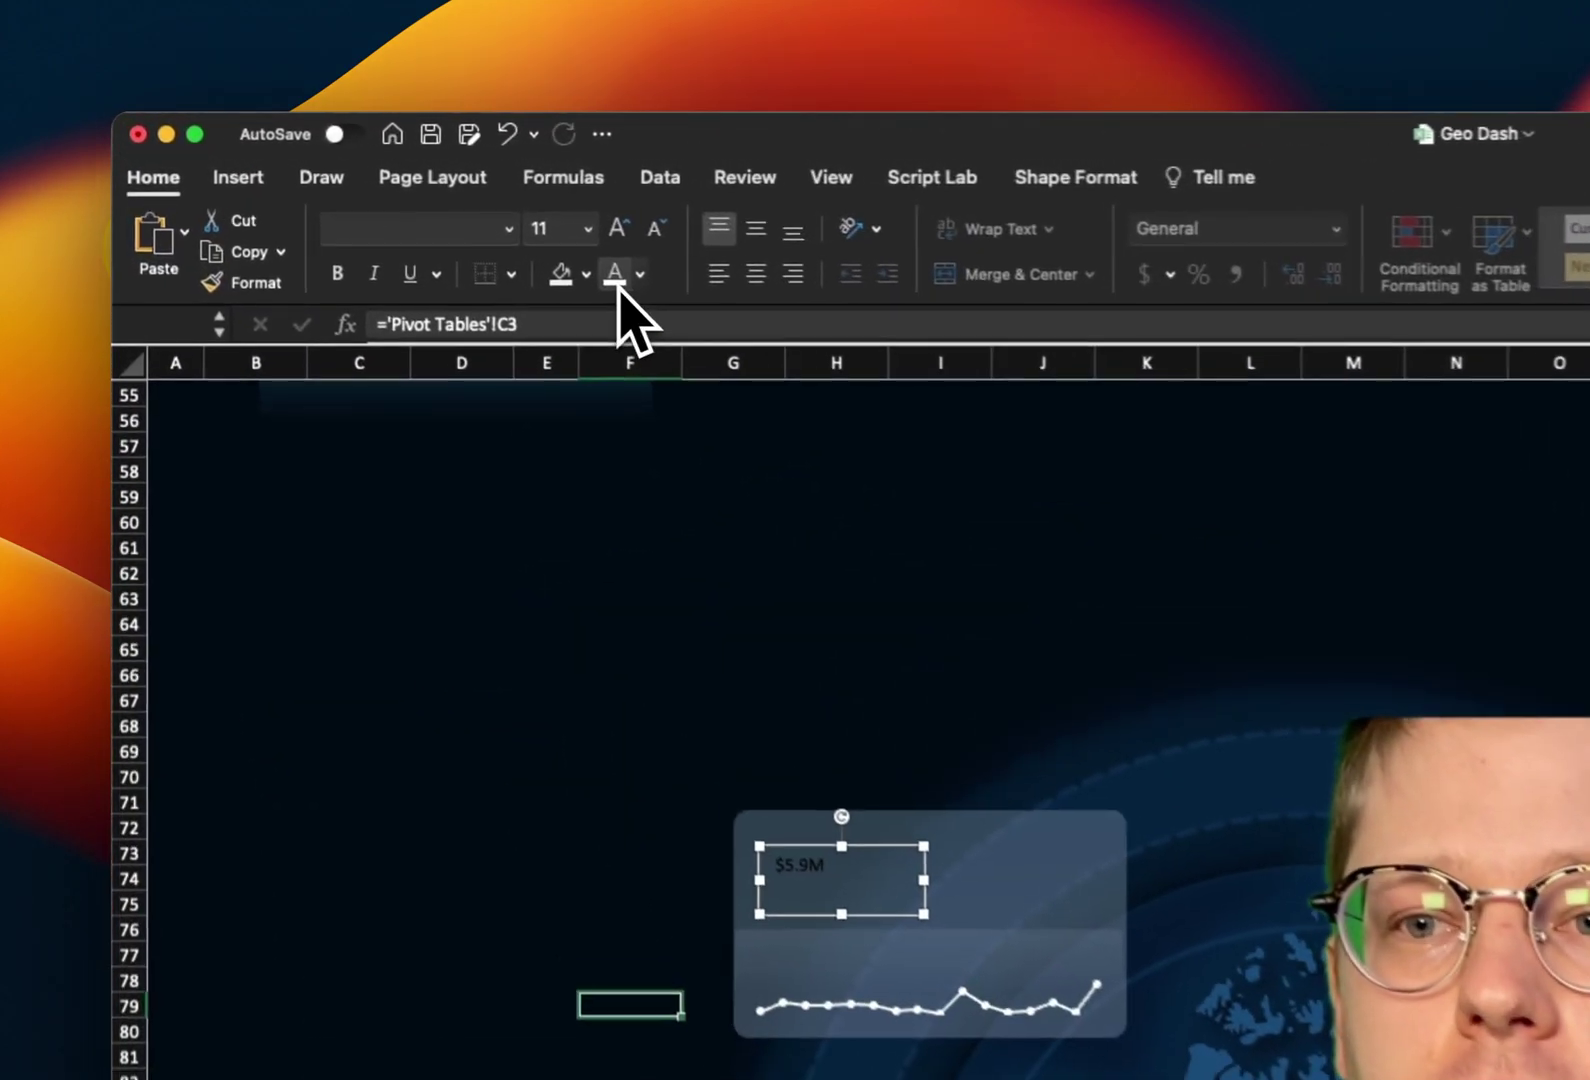
Format the linked sales figure as white Calibri text at size 28
left_click(640, 240)
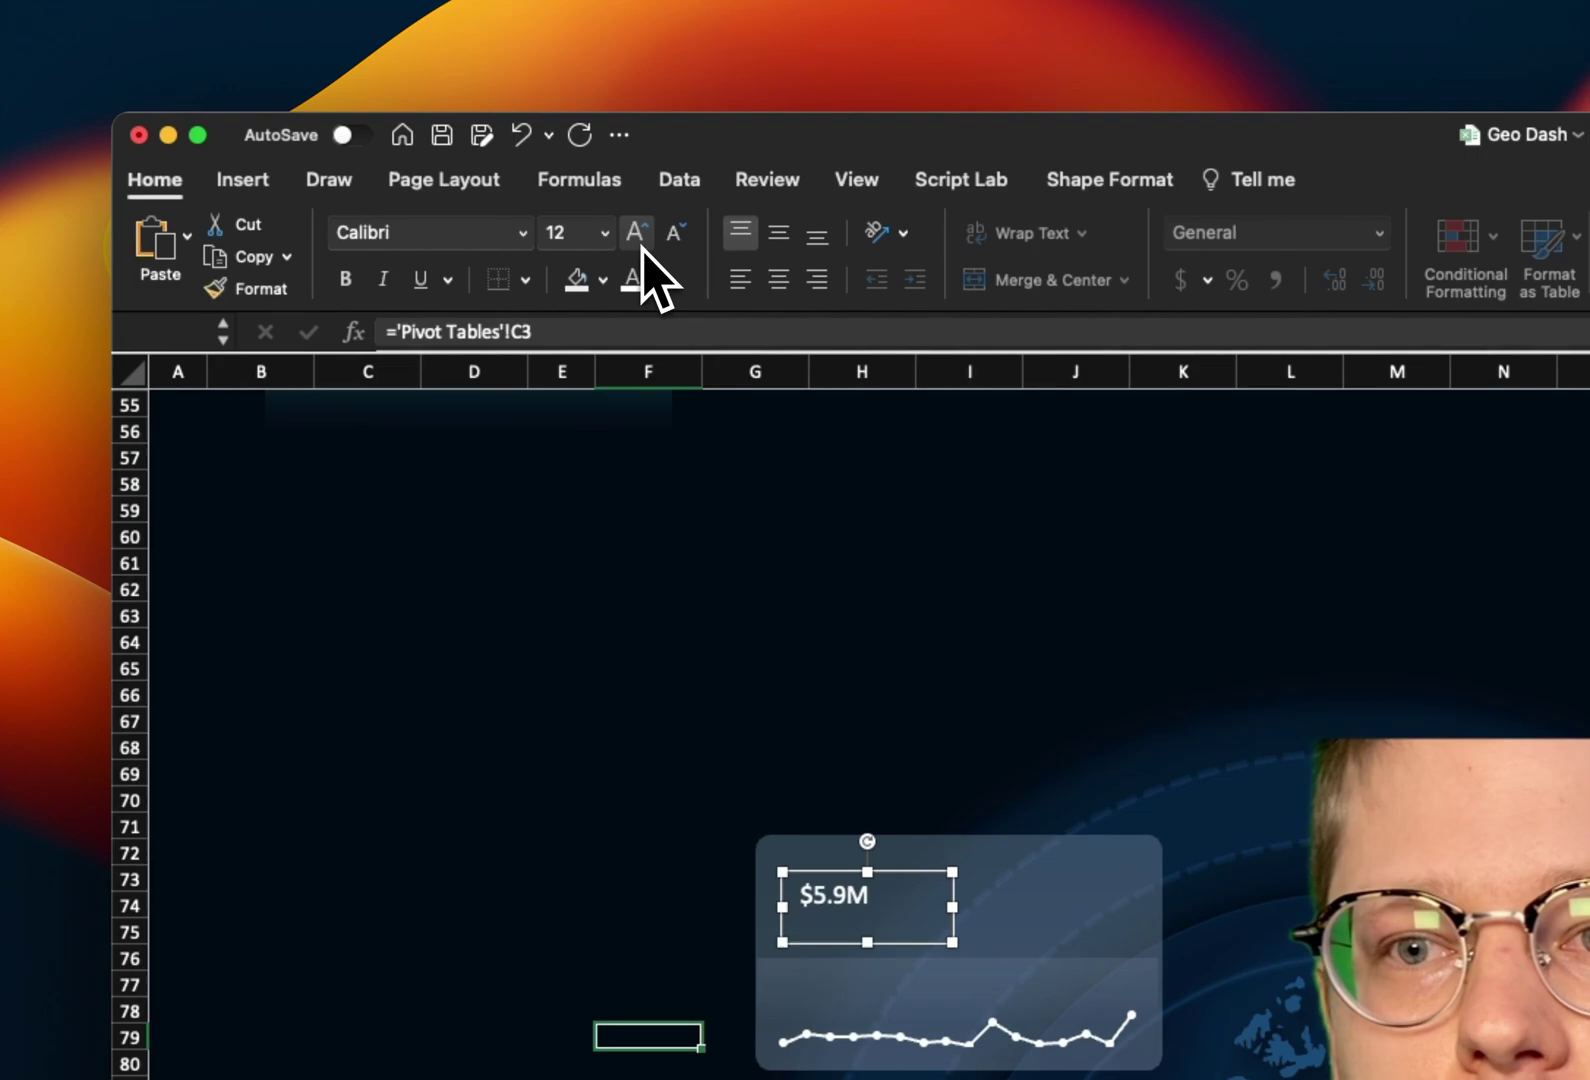
left_click(640, 240)
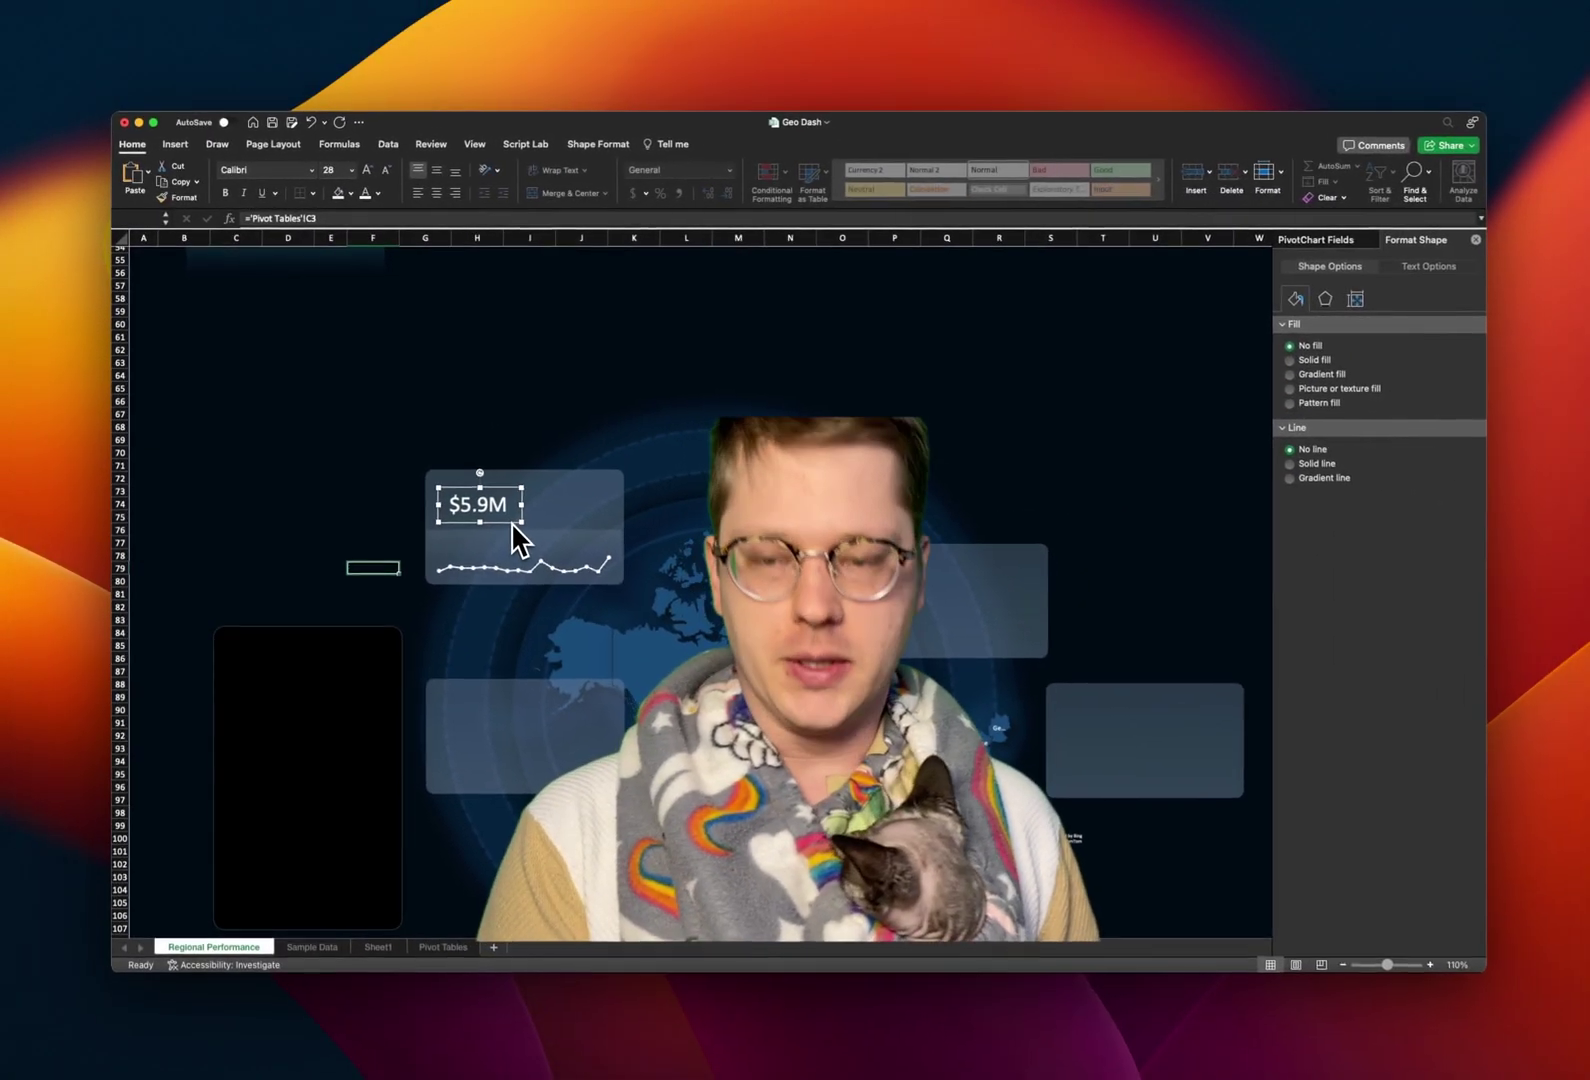
key("Delete")
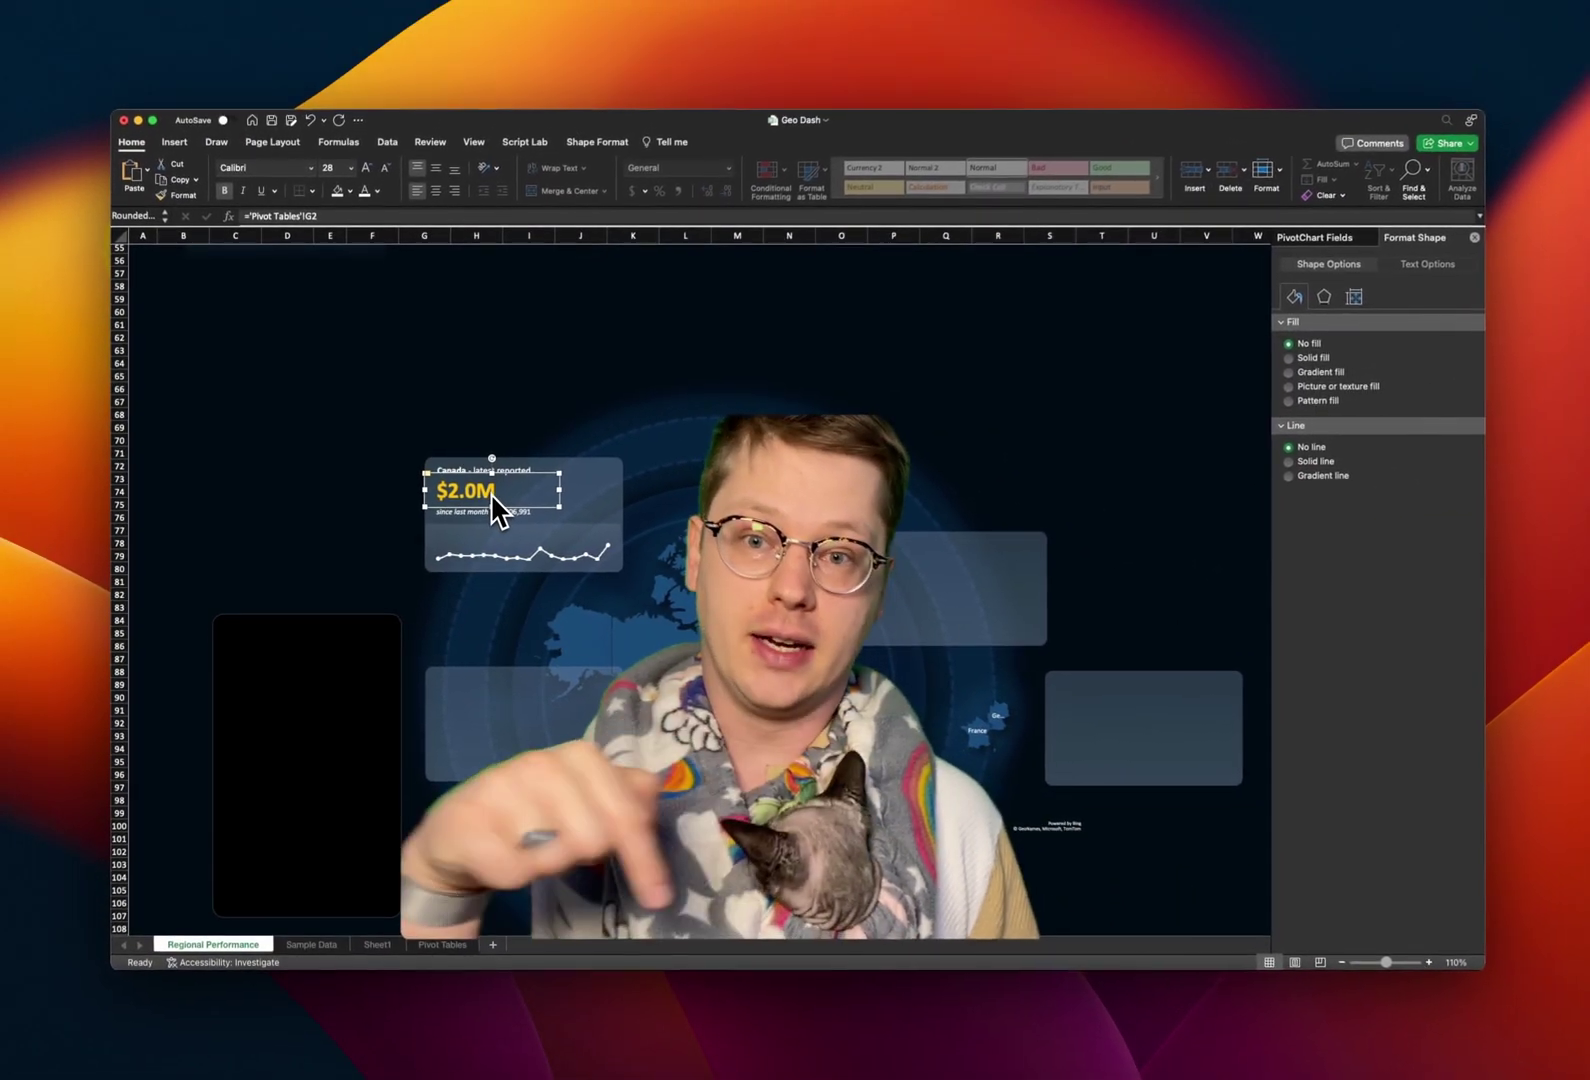
Examine the Canada card's heading and since-last-month texts, and the connector line from the card to its map label
left_click(480, 471)
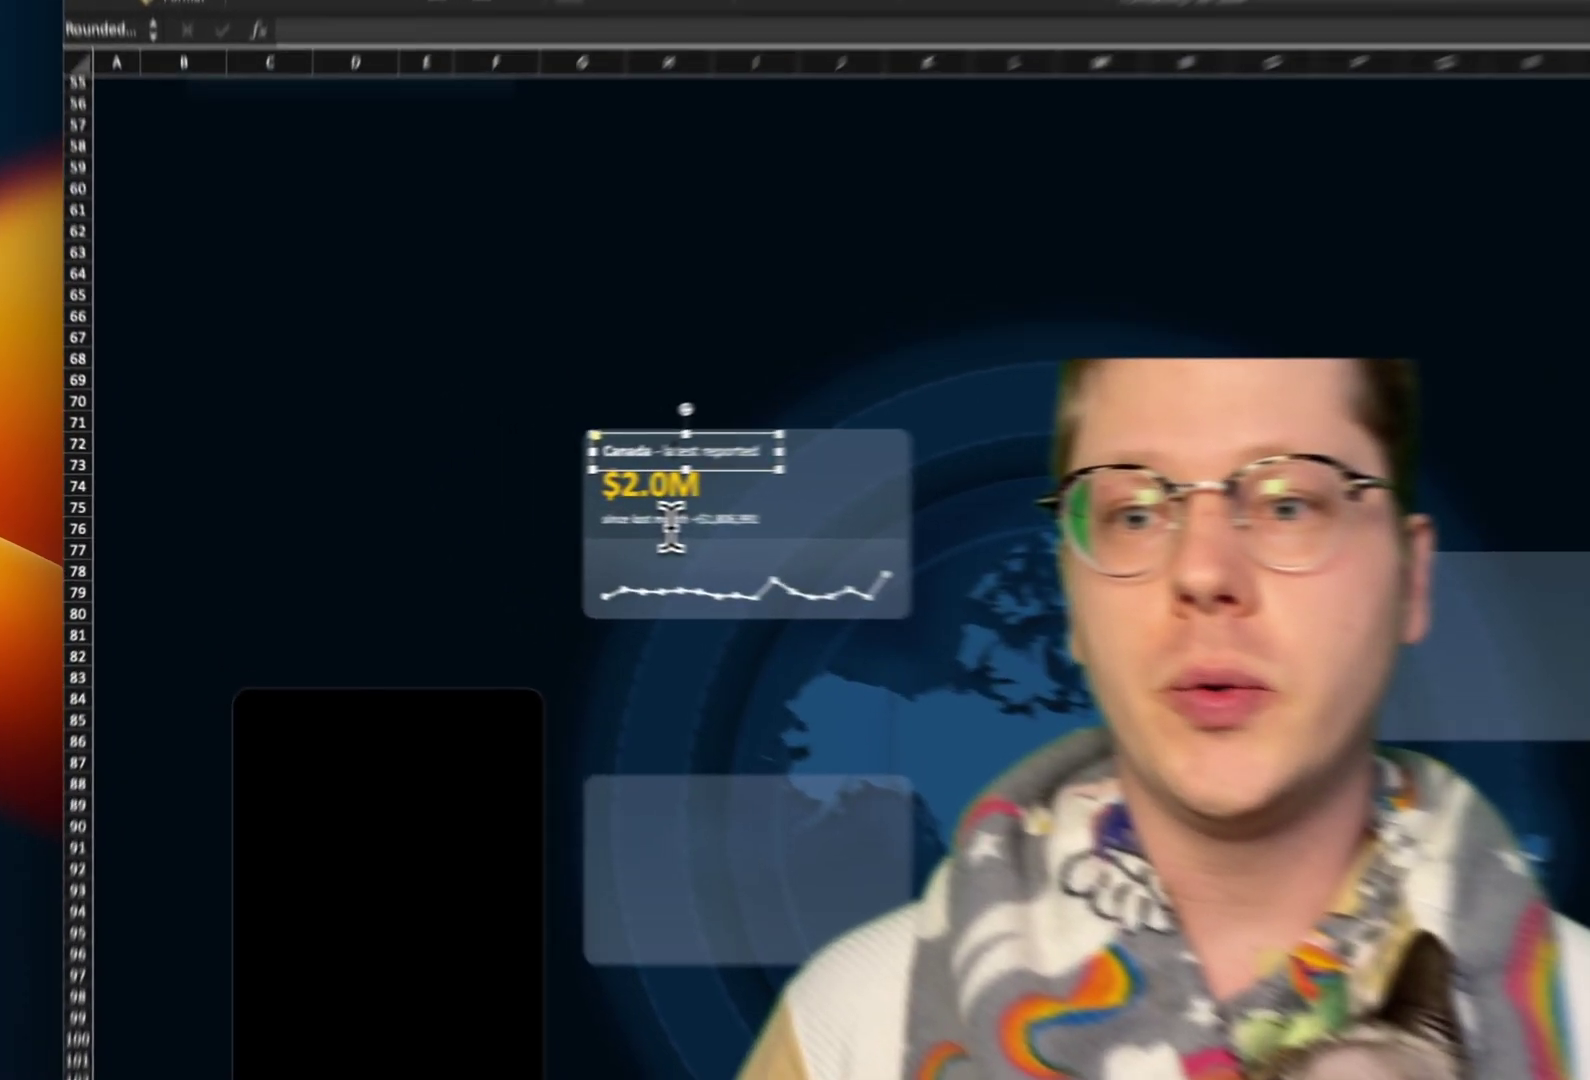
left_click(480, 512)
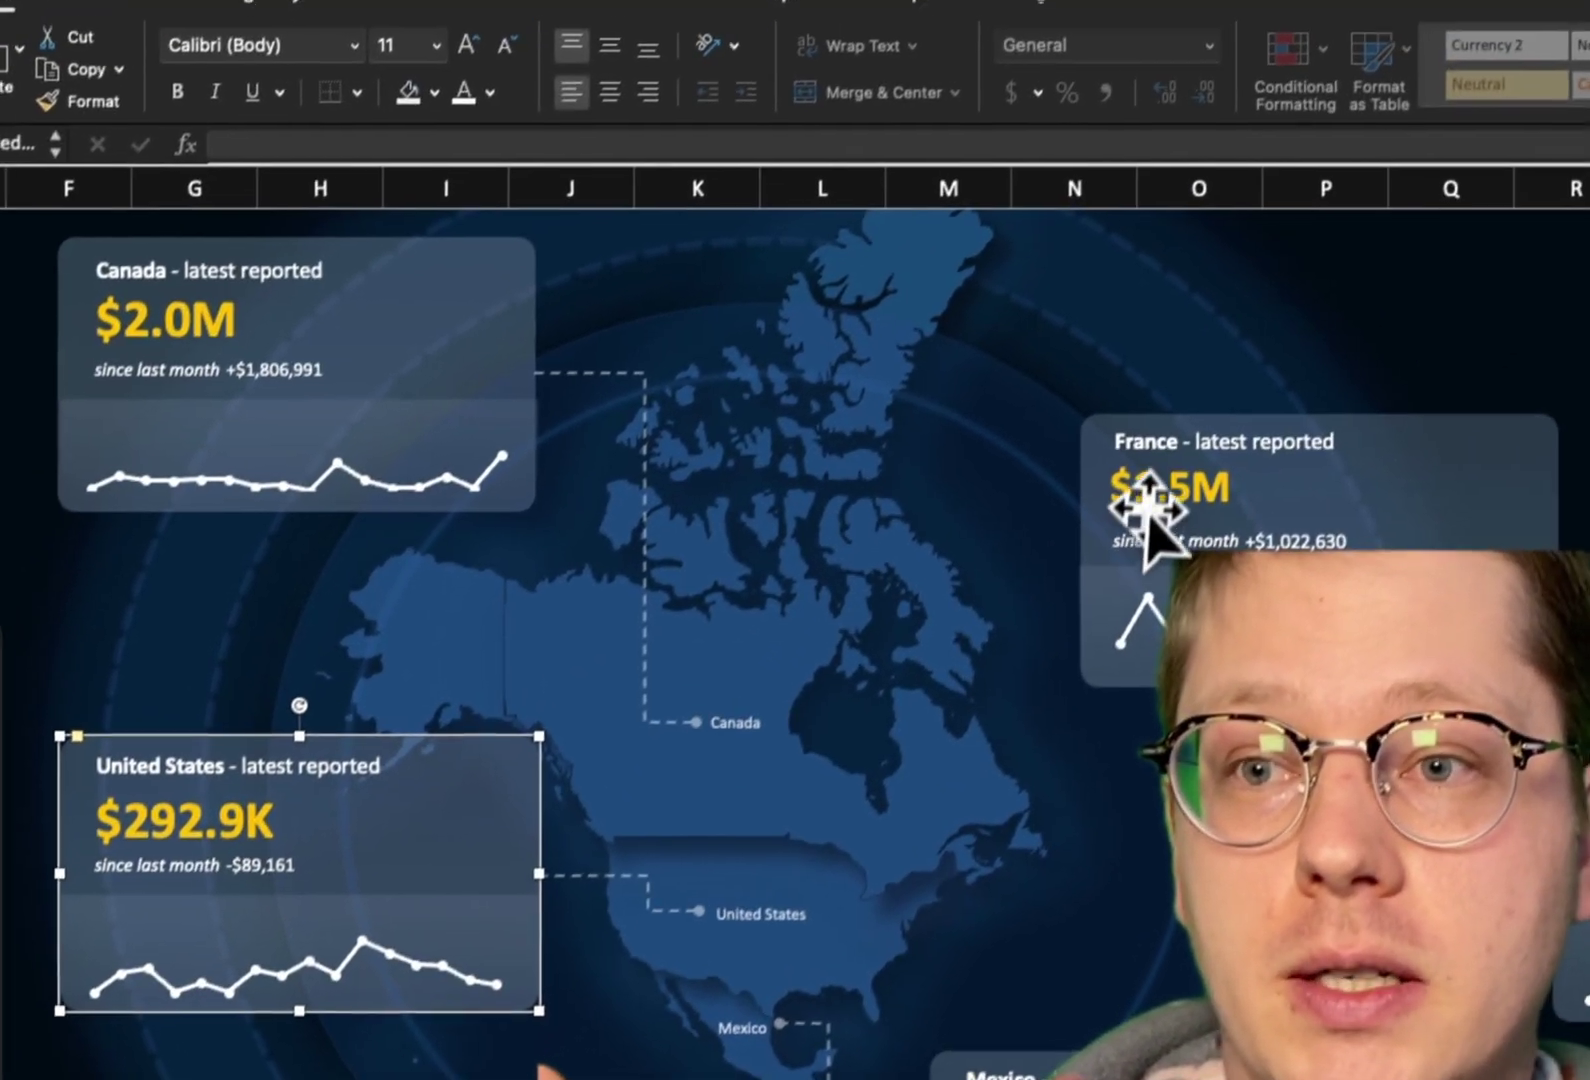
left_click(1220, 315)
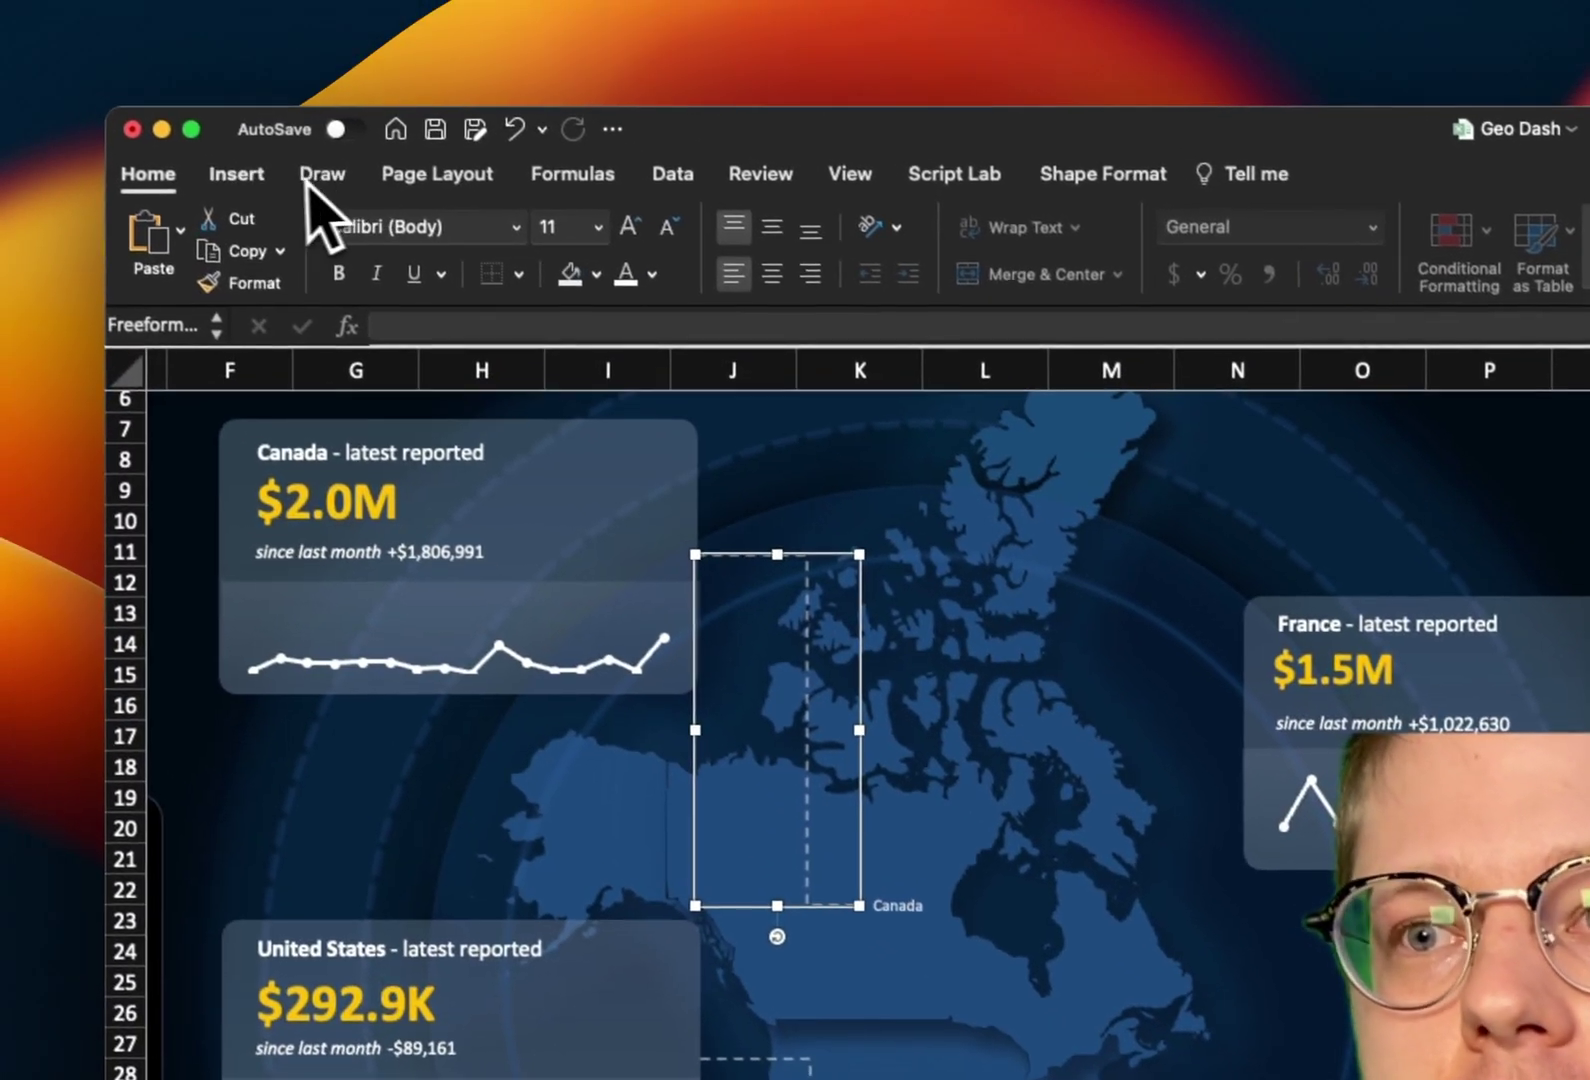
Draw a freeform connector from the Canada card to its map label, styled as a dashed 1.25 pt line with 57% transparency
left_click(57, 17)
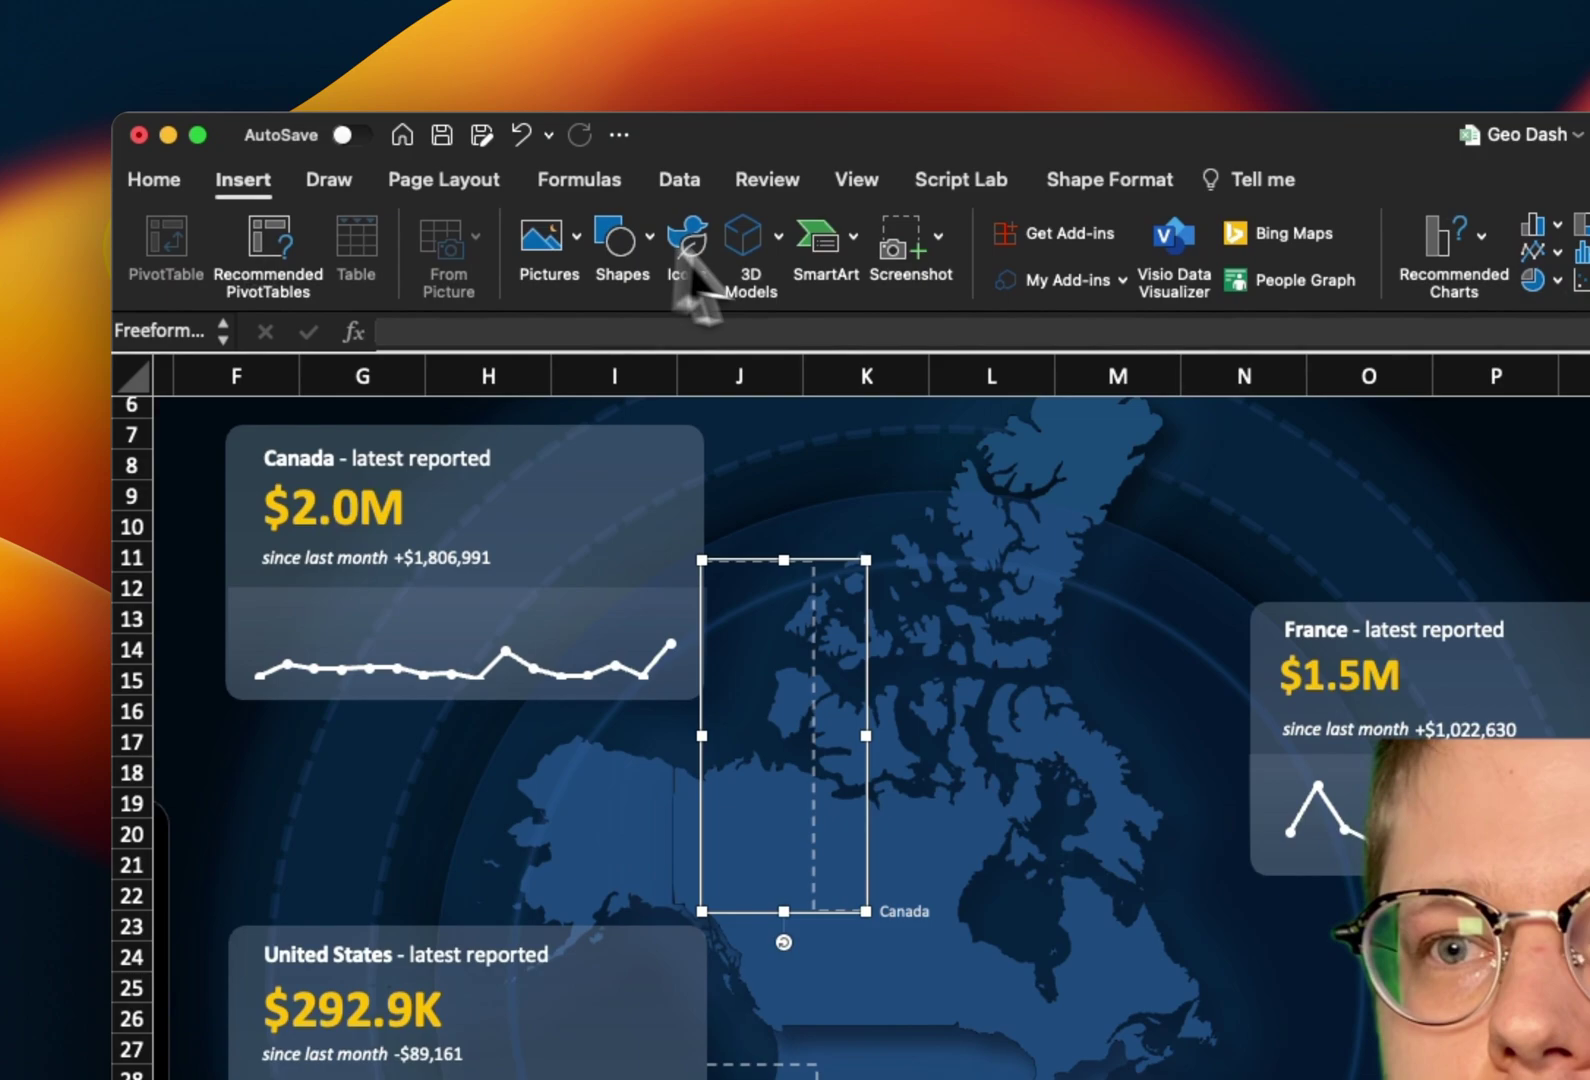
left_click(655, 251)
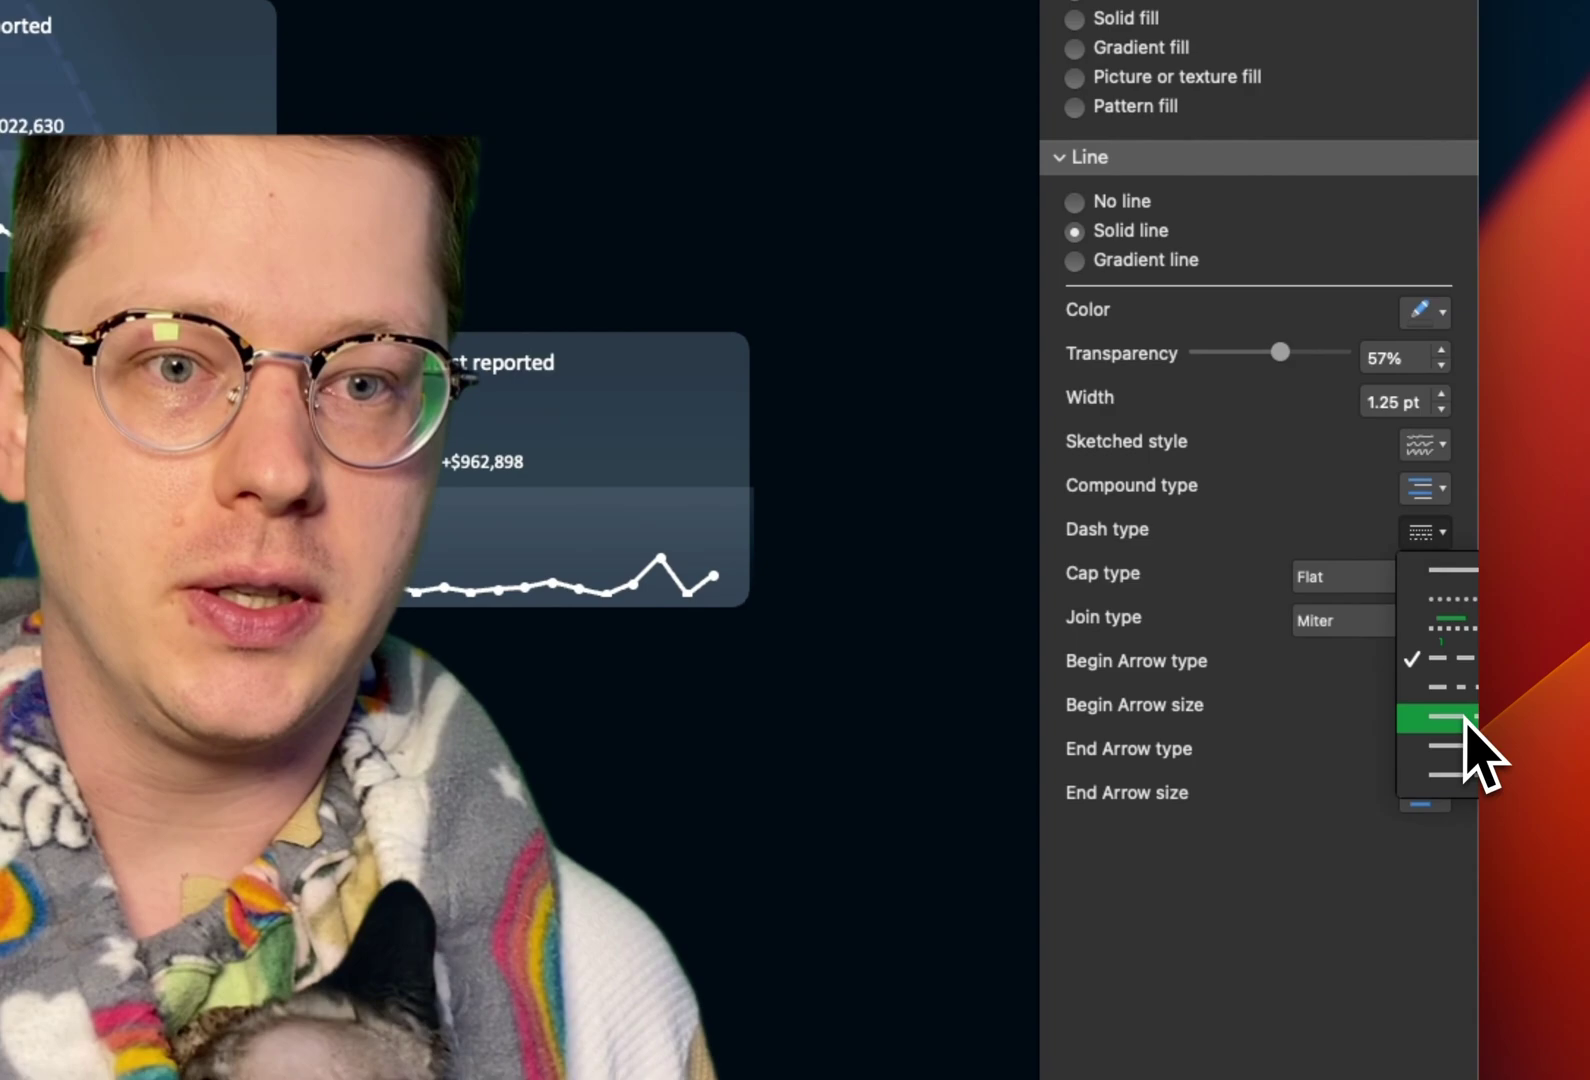
left_click(1318, 418)
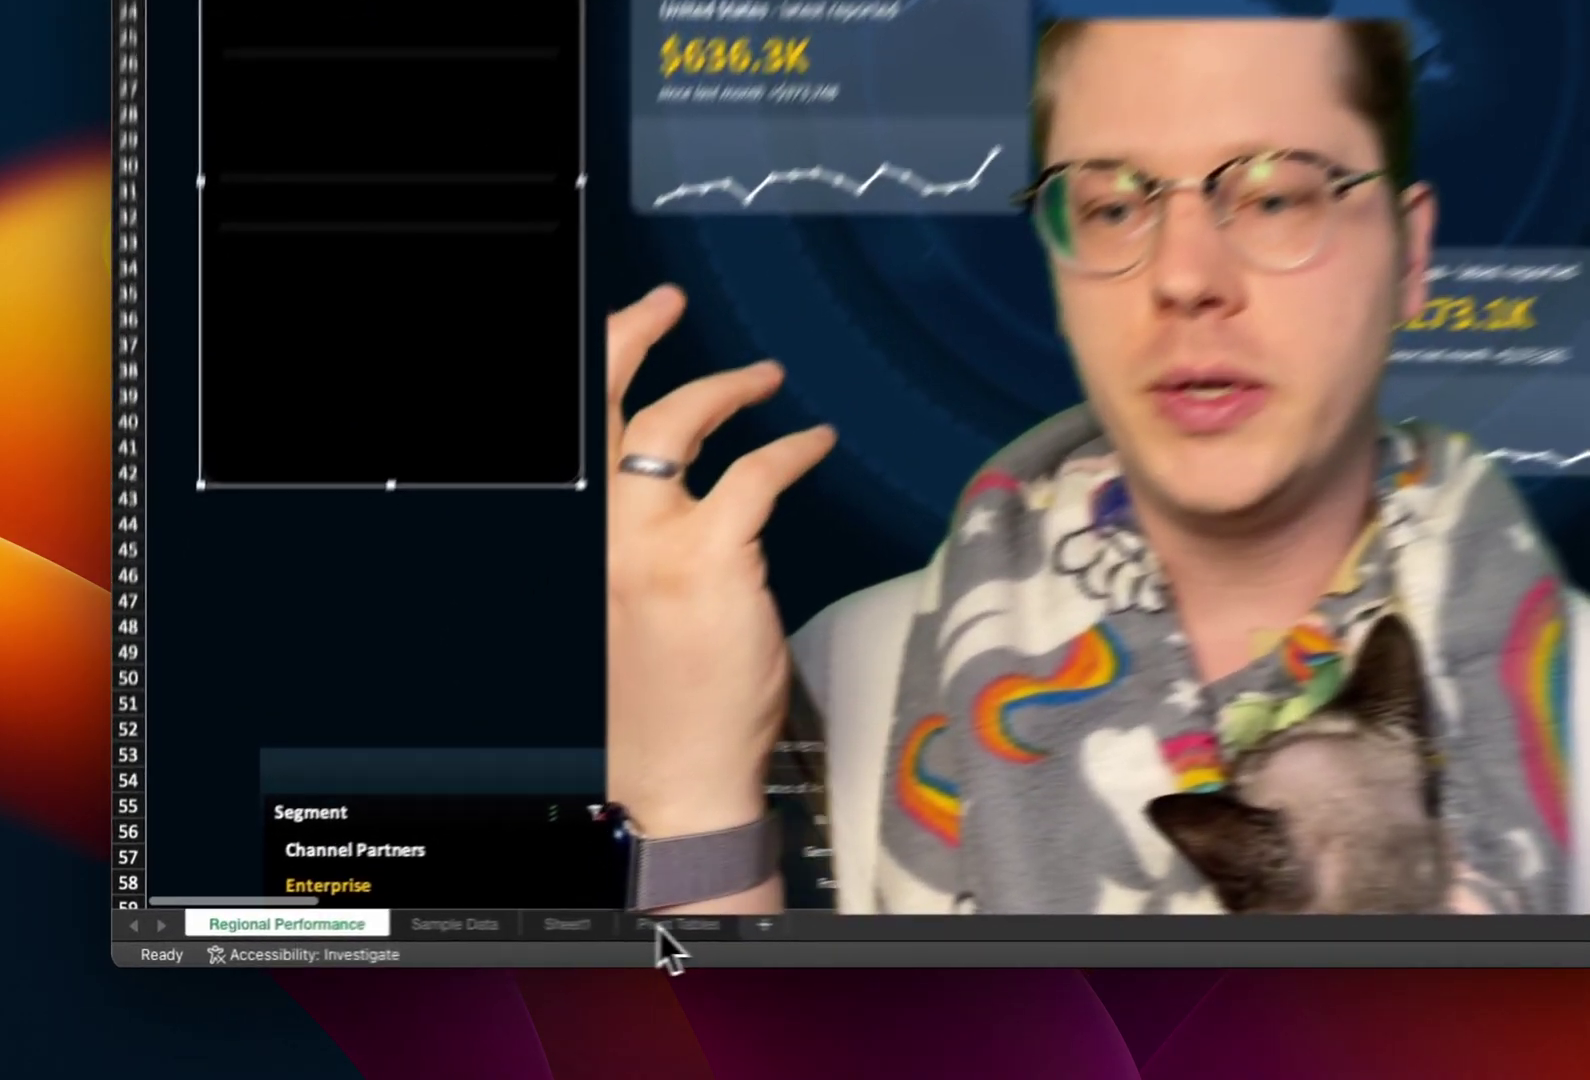
Insert a Product slicer from the Canada pivot table that has only Sum of Sales on the Pivot Tables sheet
left_click(441, 942)
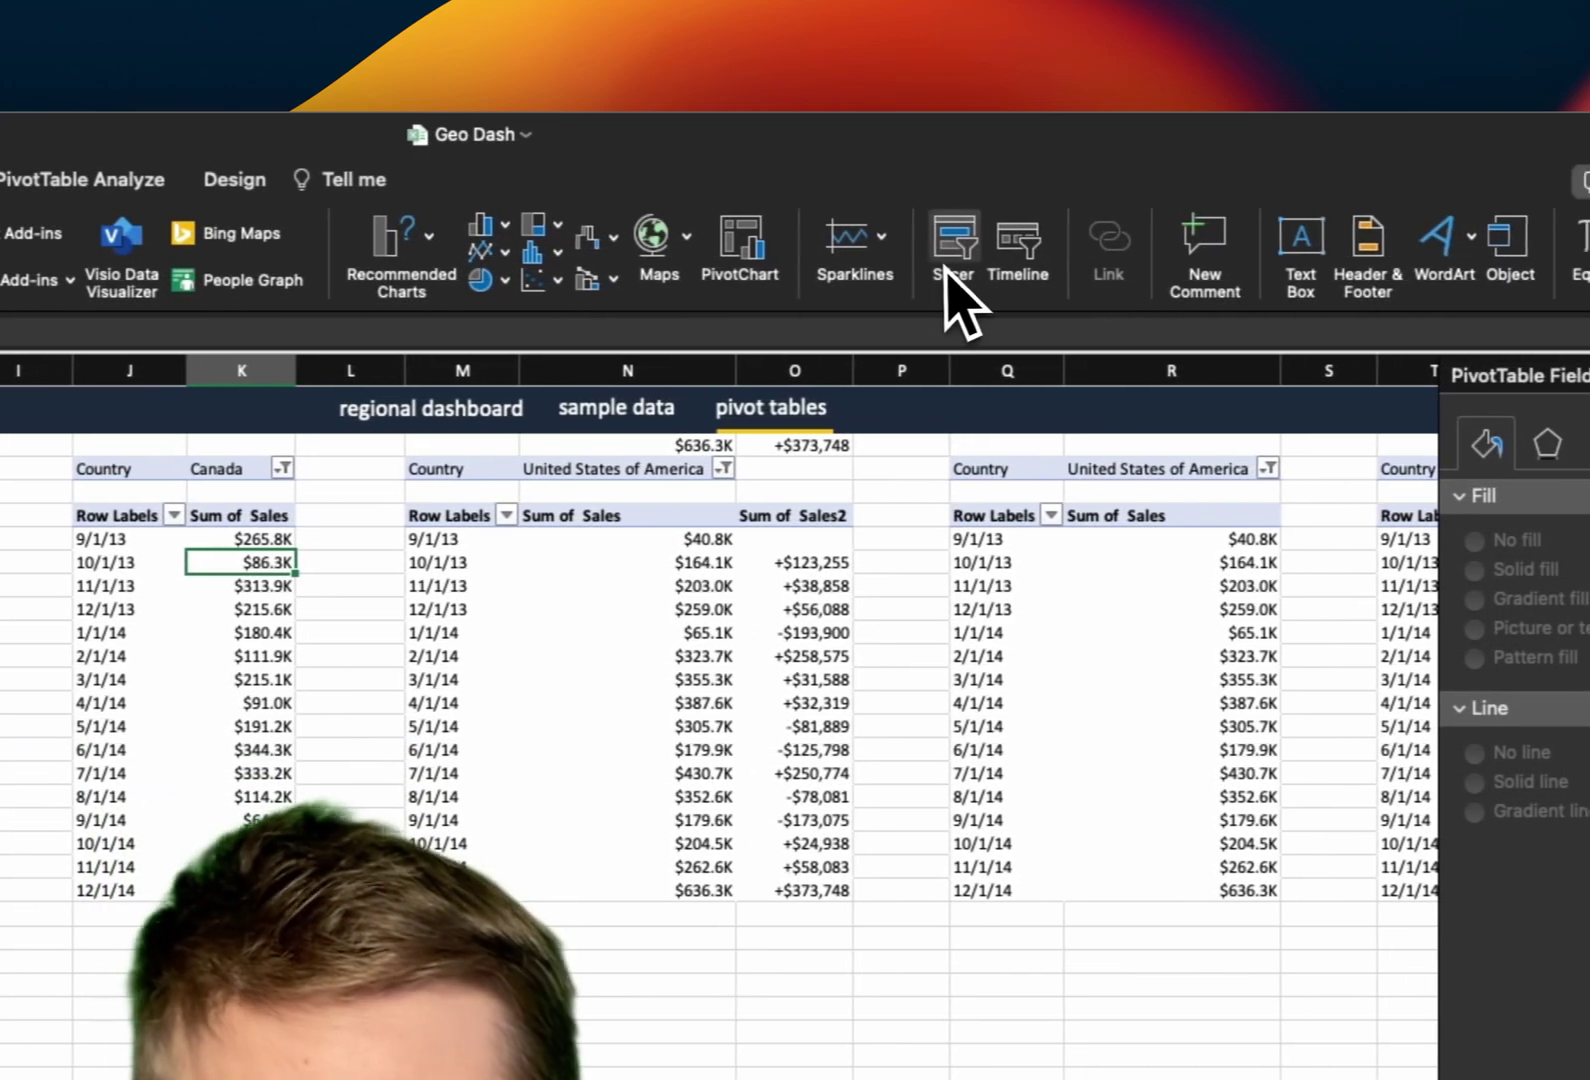
left_click(1133, 240)
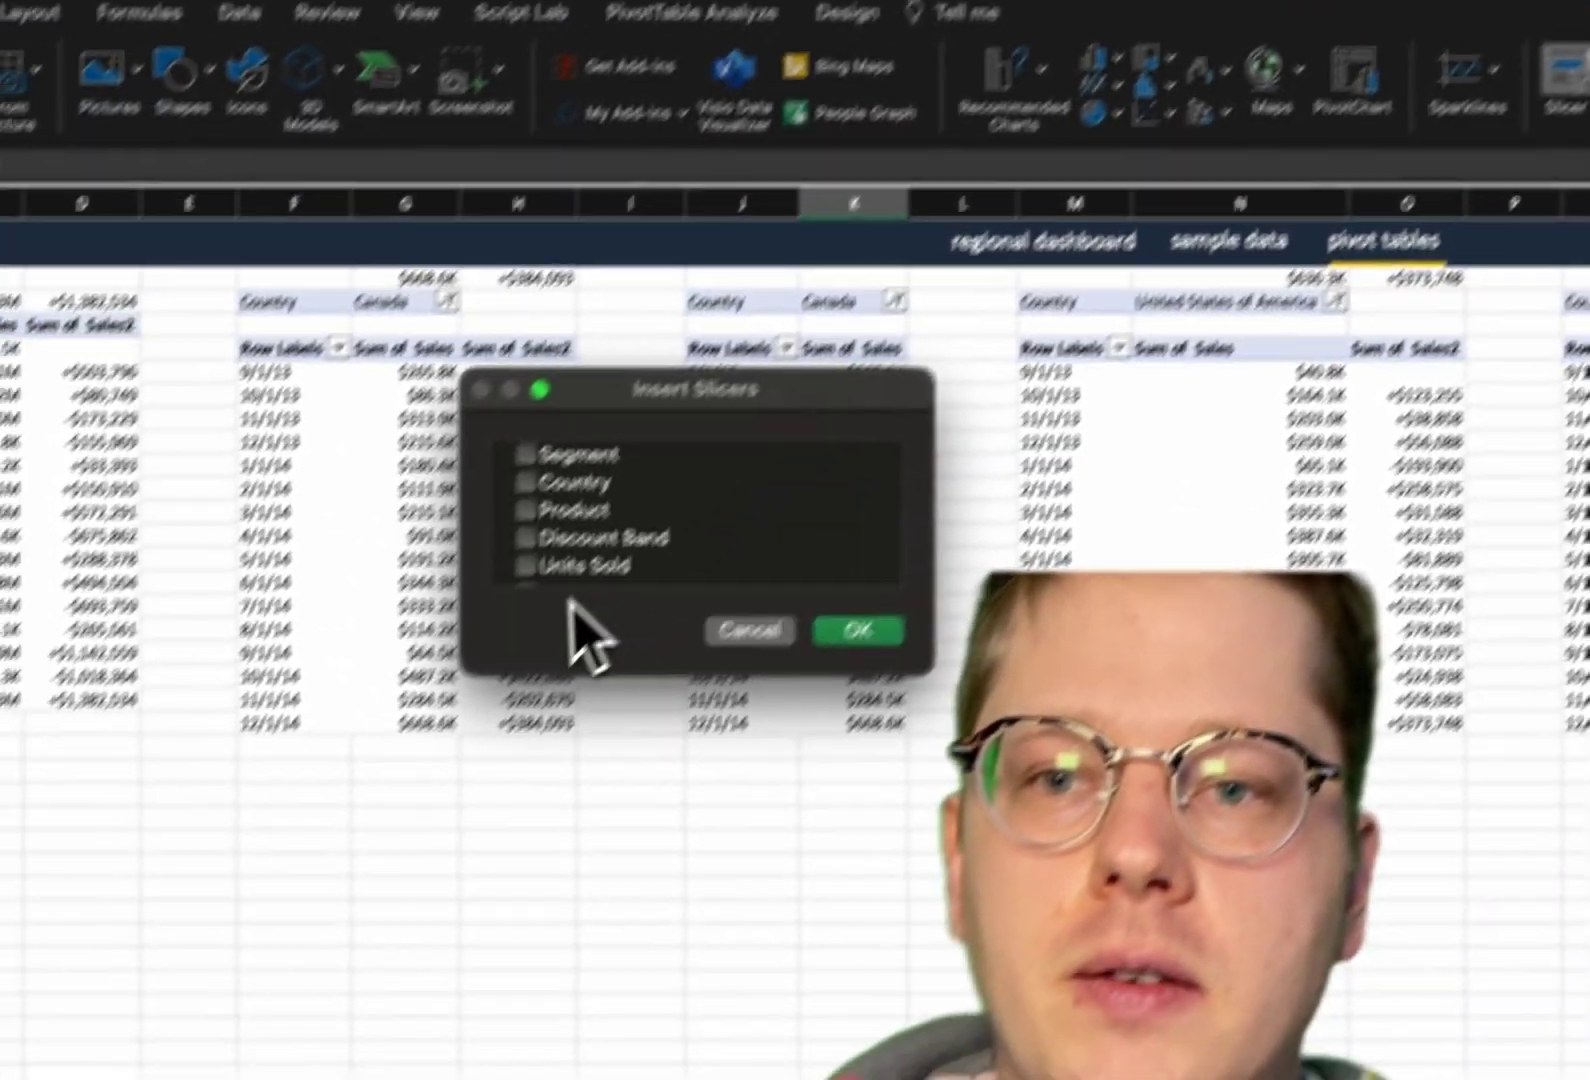
scroll(715, 450, "down", 2)
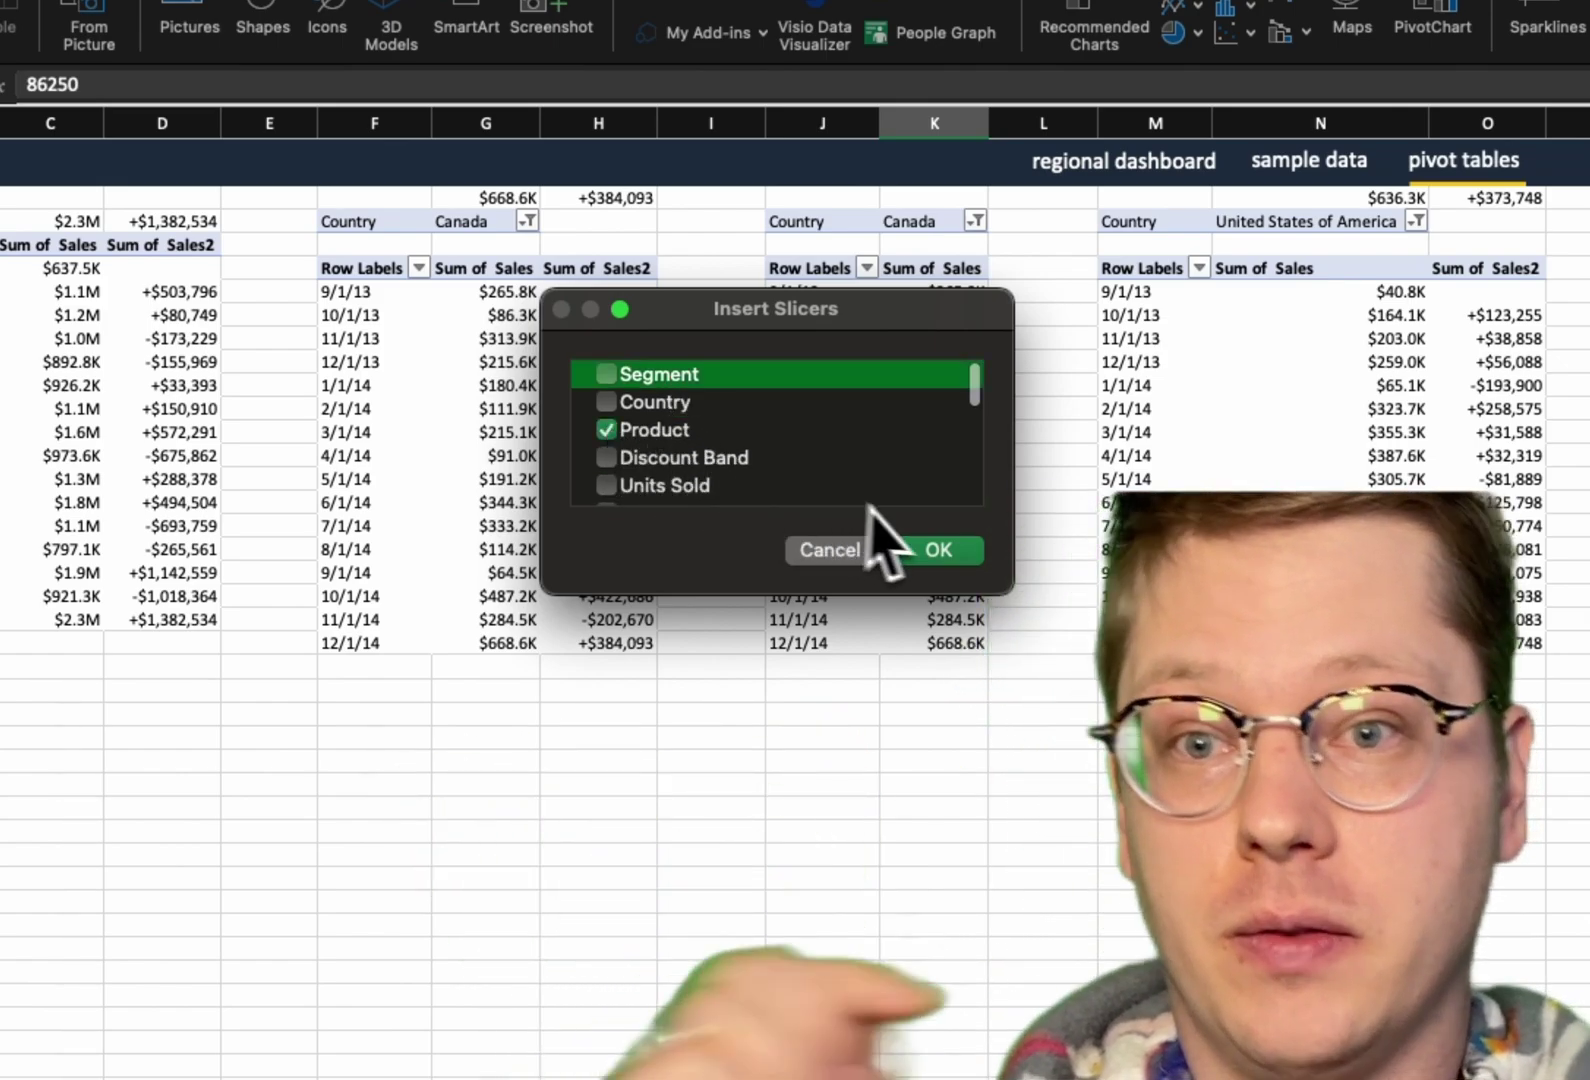
left_click(938, 555)
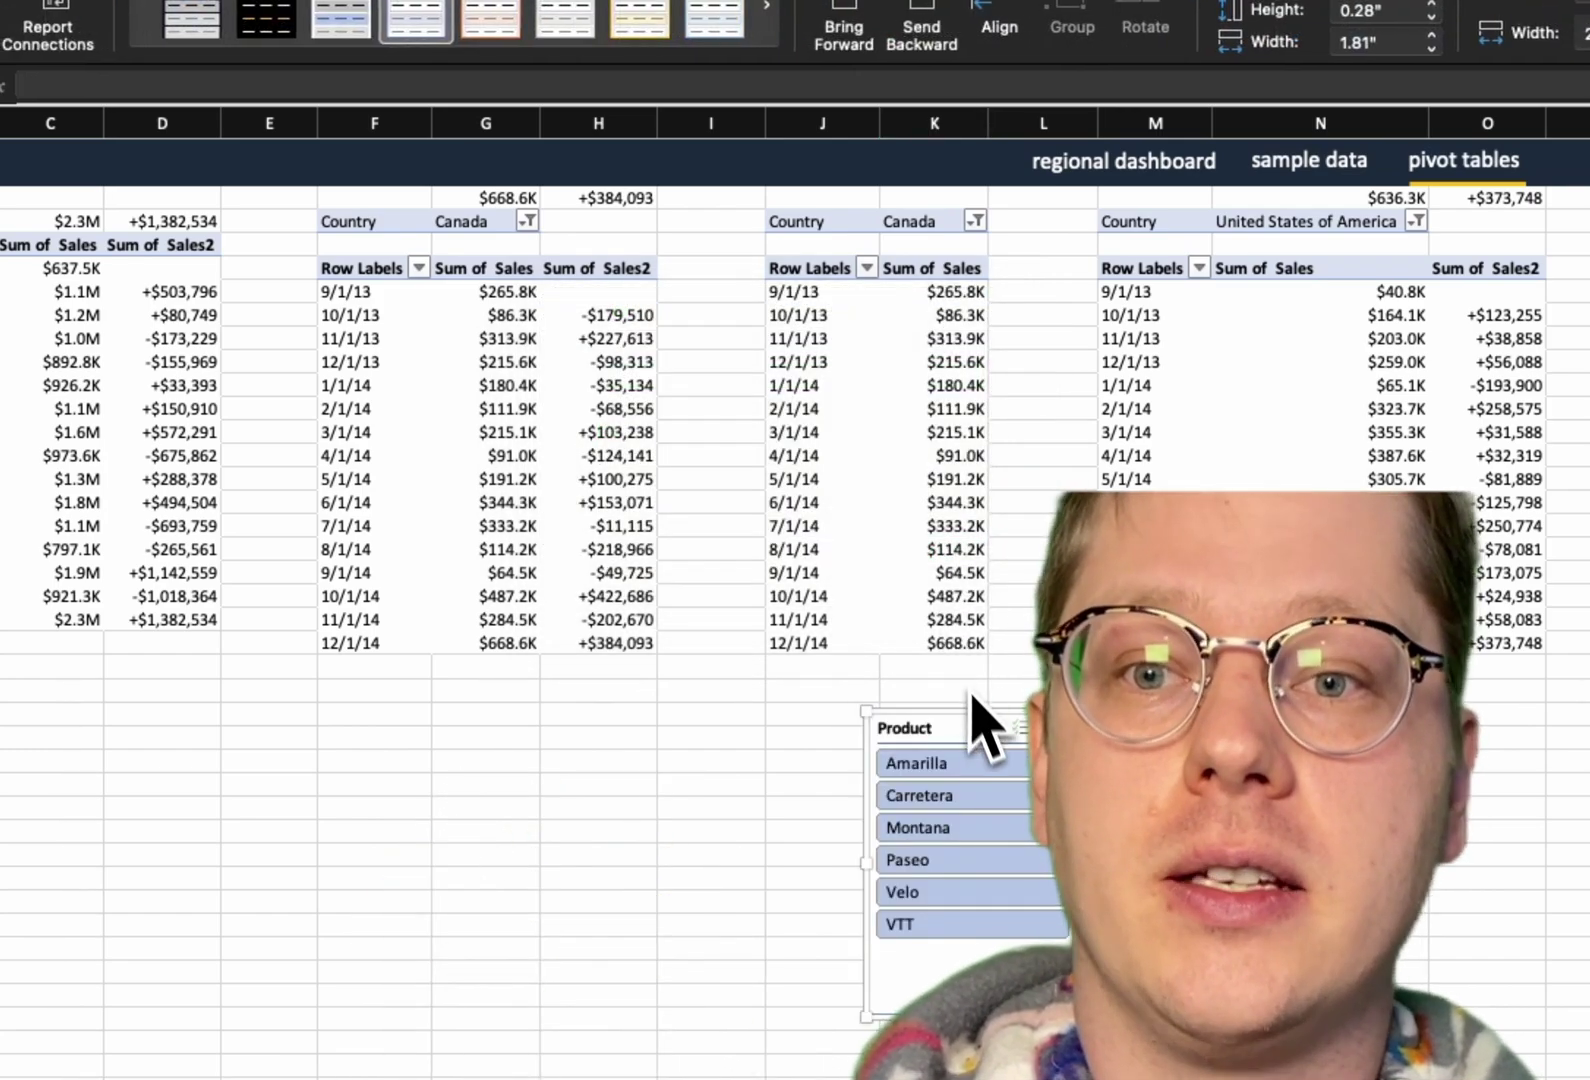
Place the Product slicer on the Regional Performance sheet's black panel, and give it the custom black style with 2 columns
left_click_drag(782, 678, 651, 672)
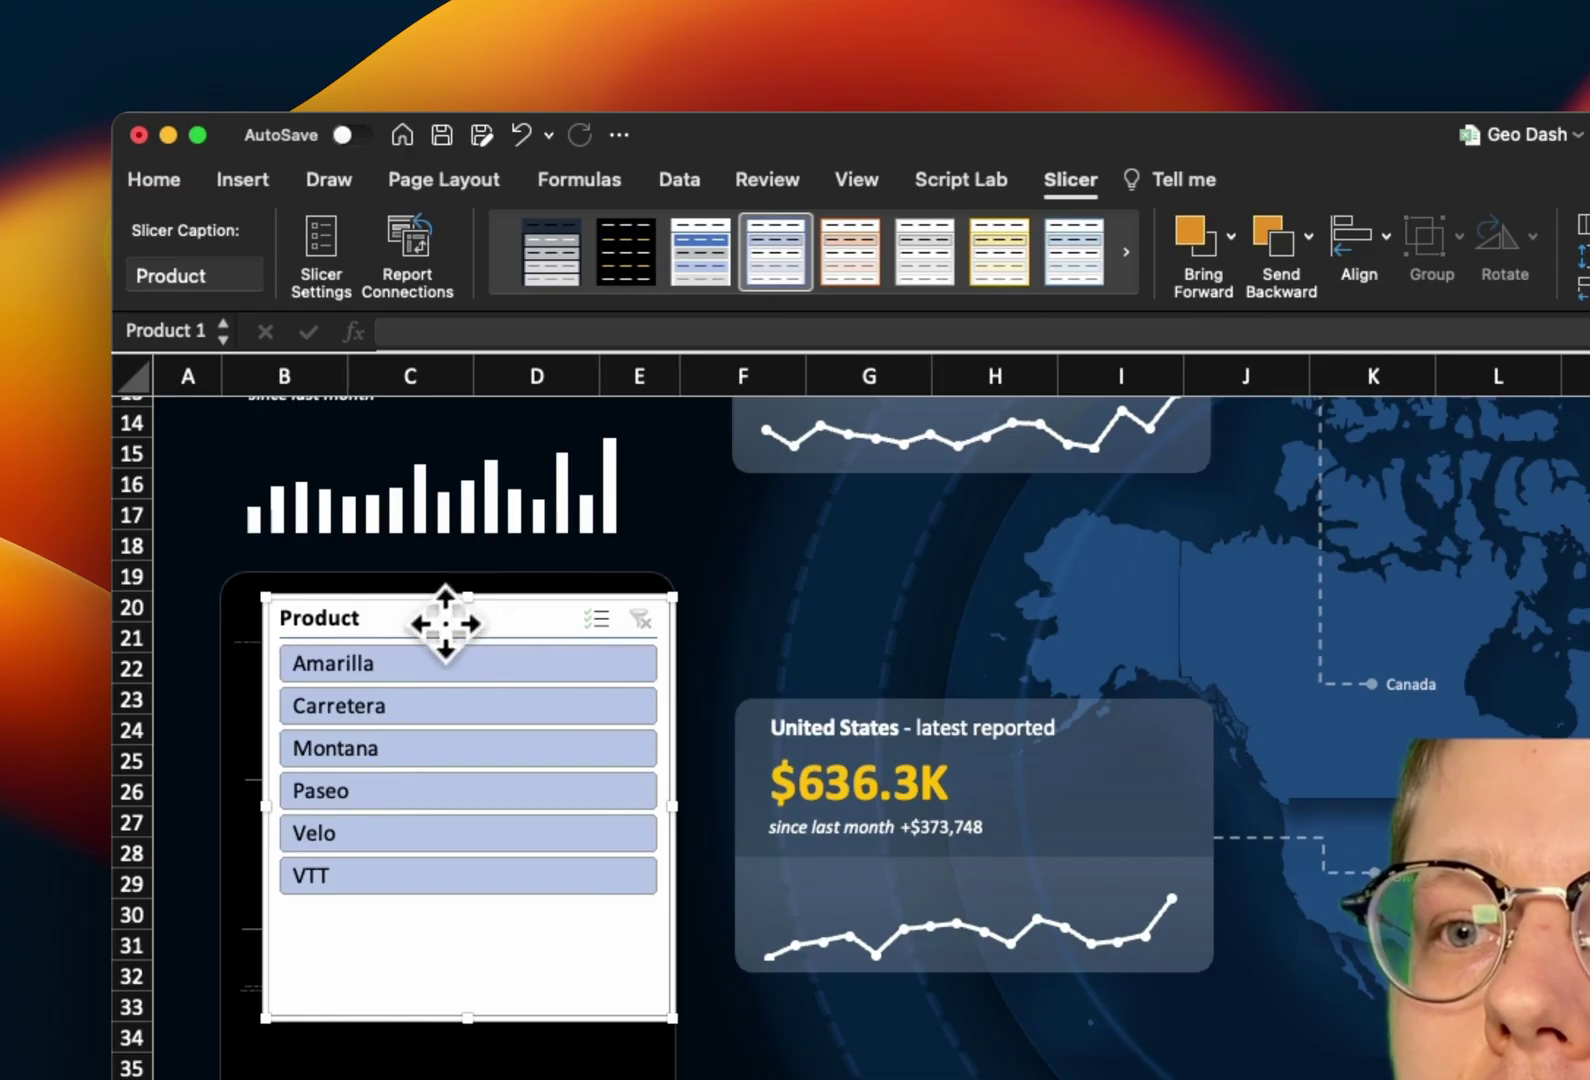
left_click(792, 303)
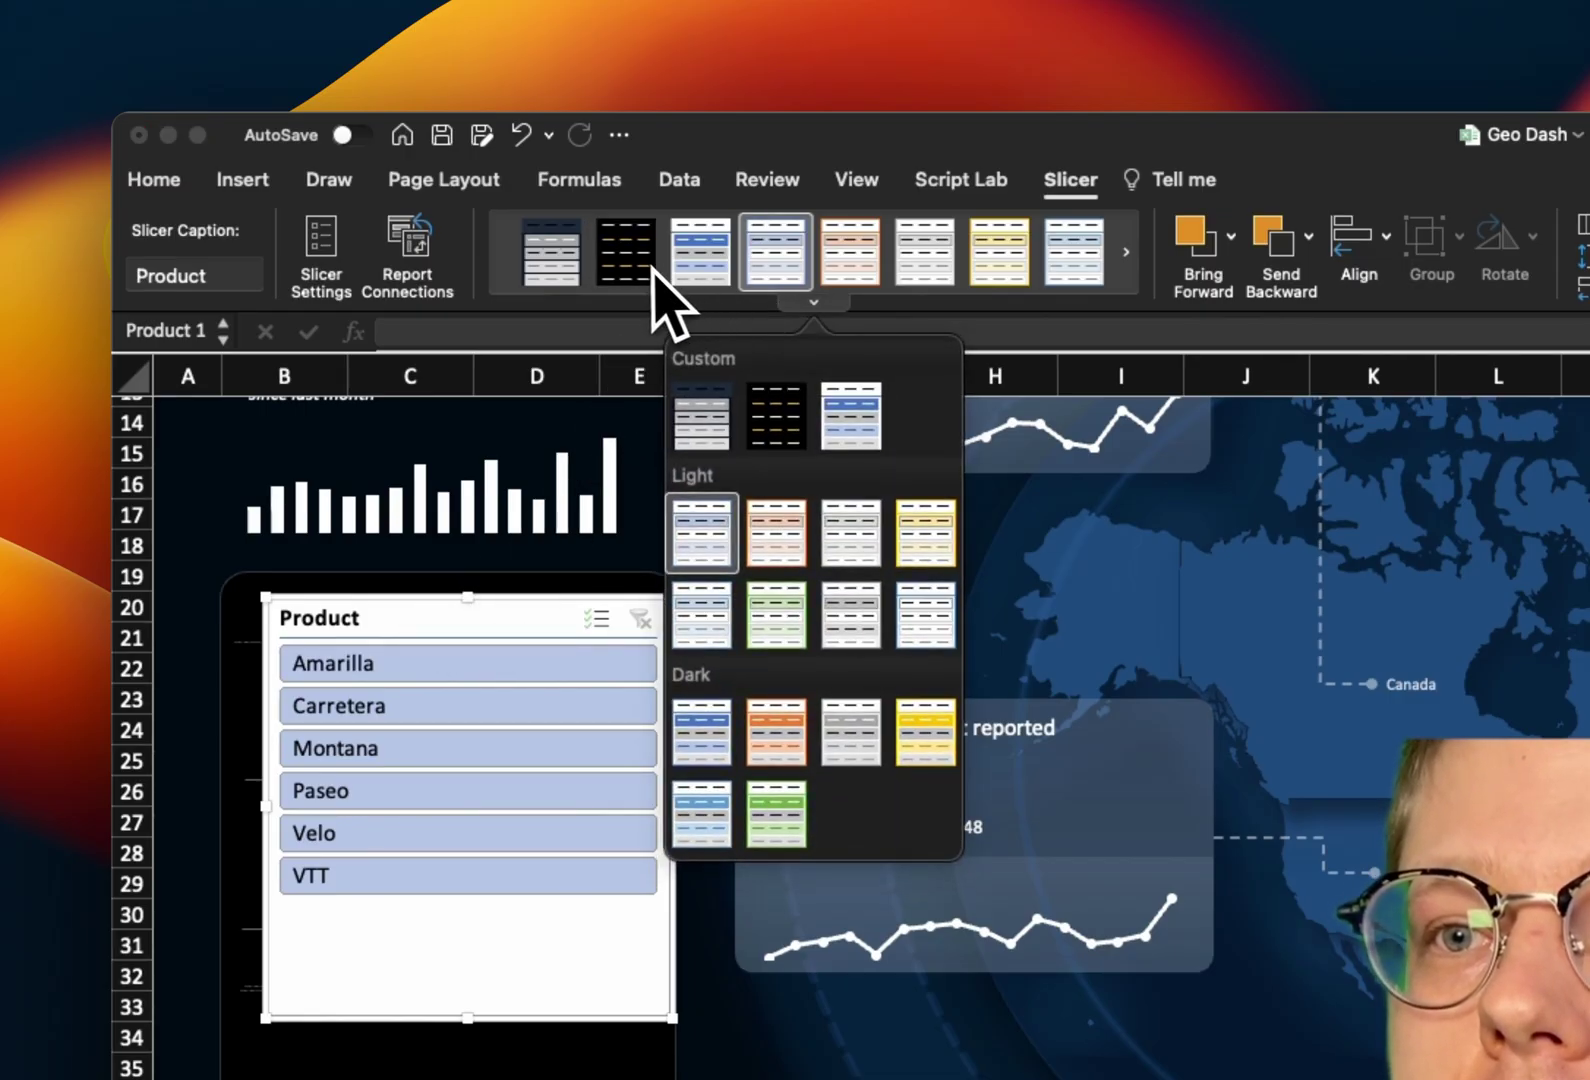
left_click(770, 418)
left_click_drag(663, 560, 505, 601)
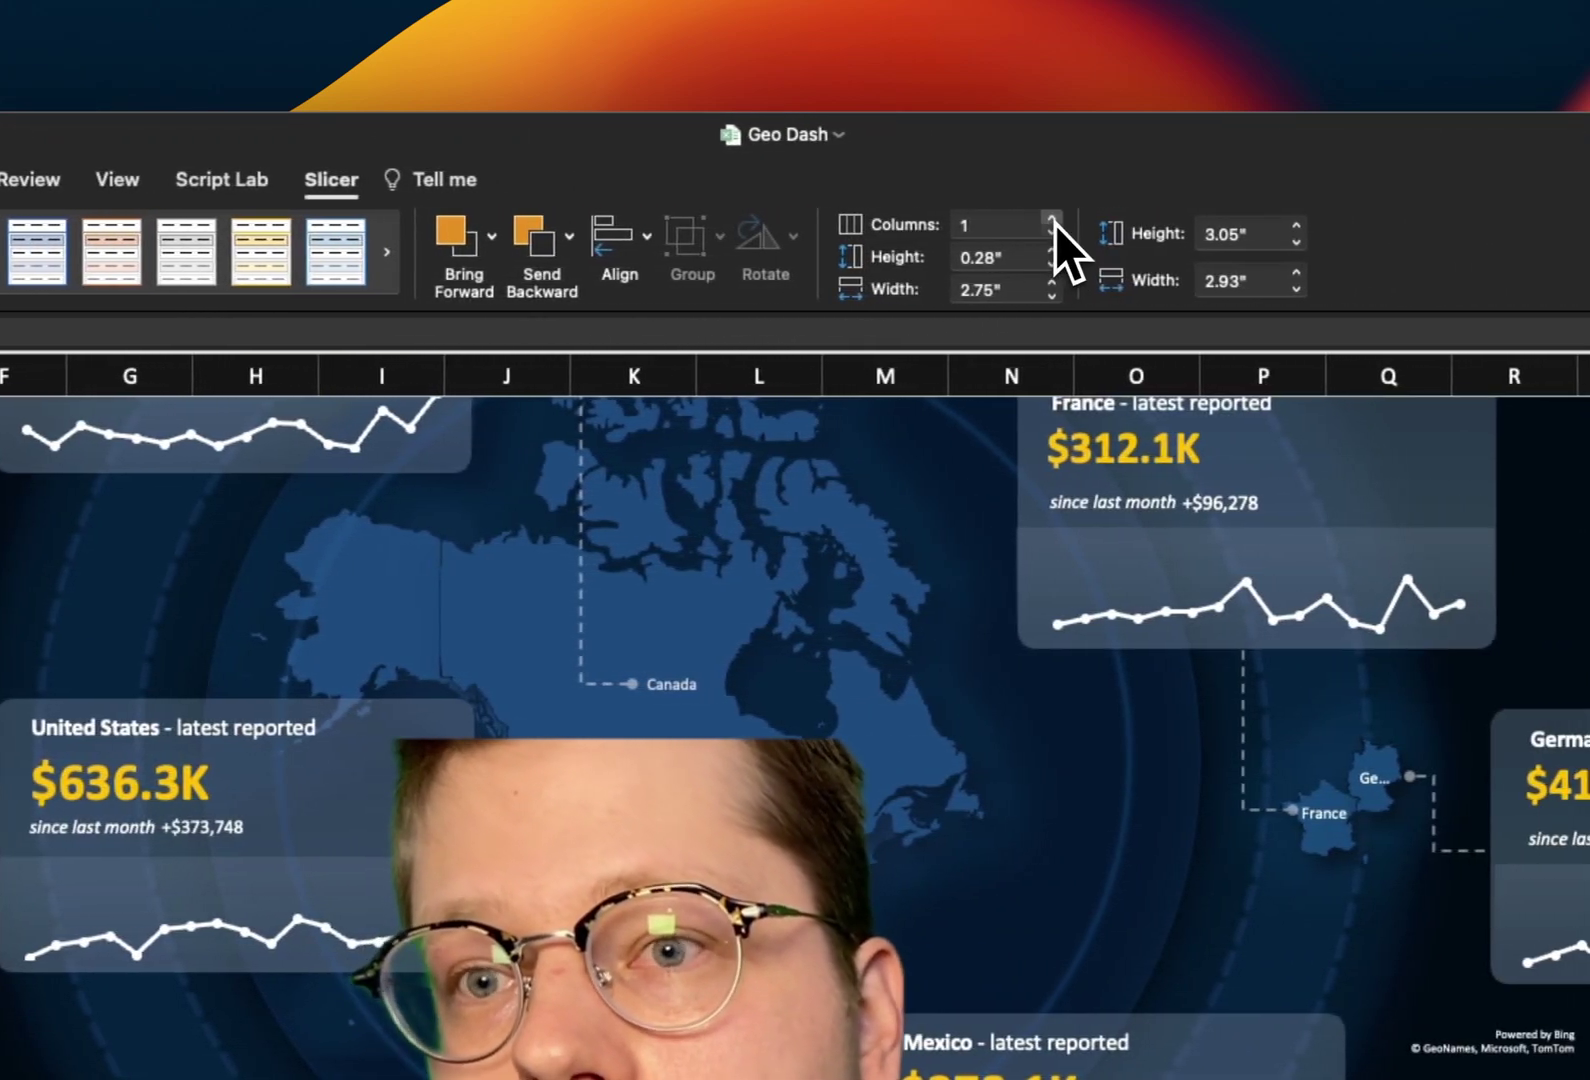
left_click(1050, 219)
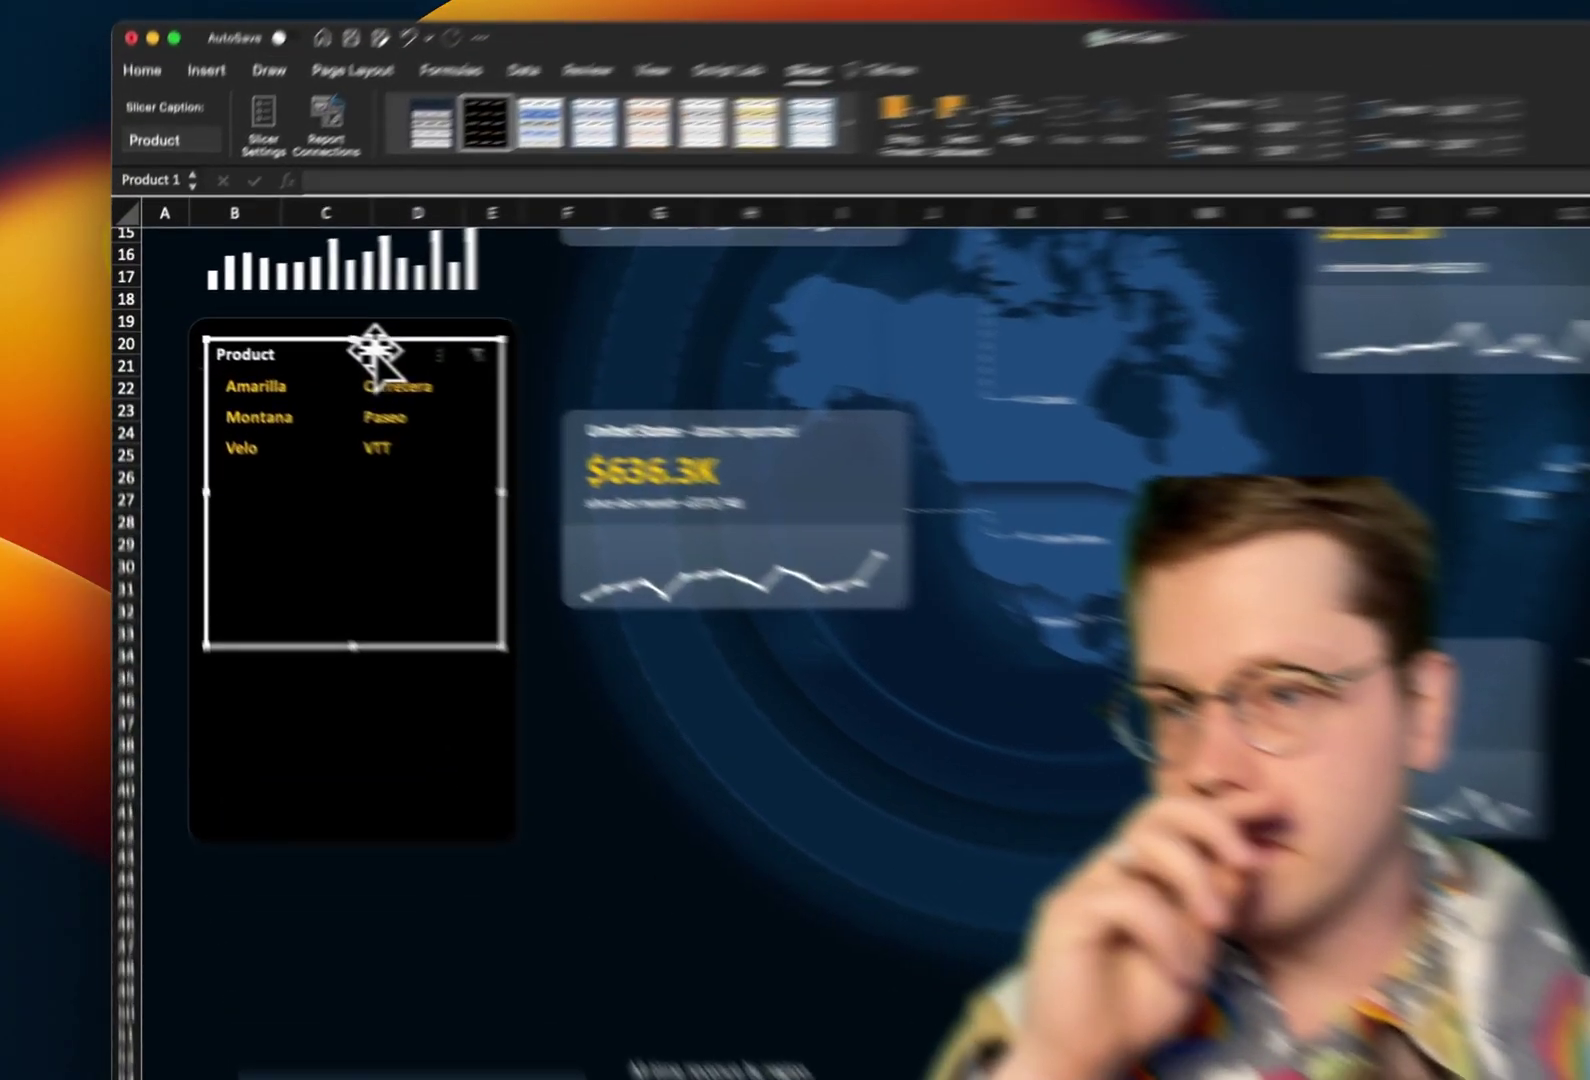
Connect the Product slicer to all the pivot tables on the Pivot Tables sheet, leaving out the one on Sheet1
right_click(289, 331)
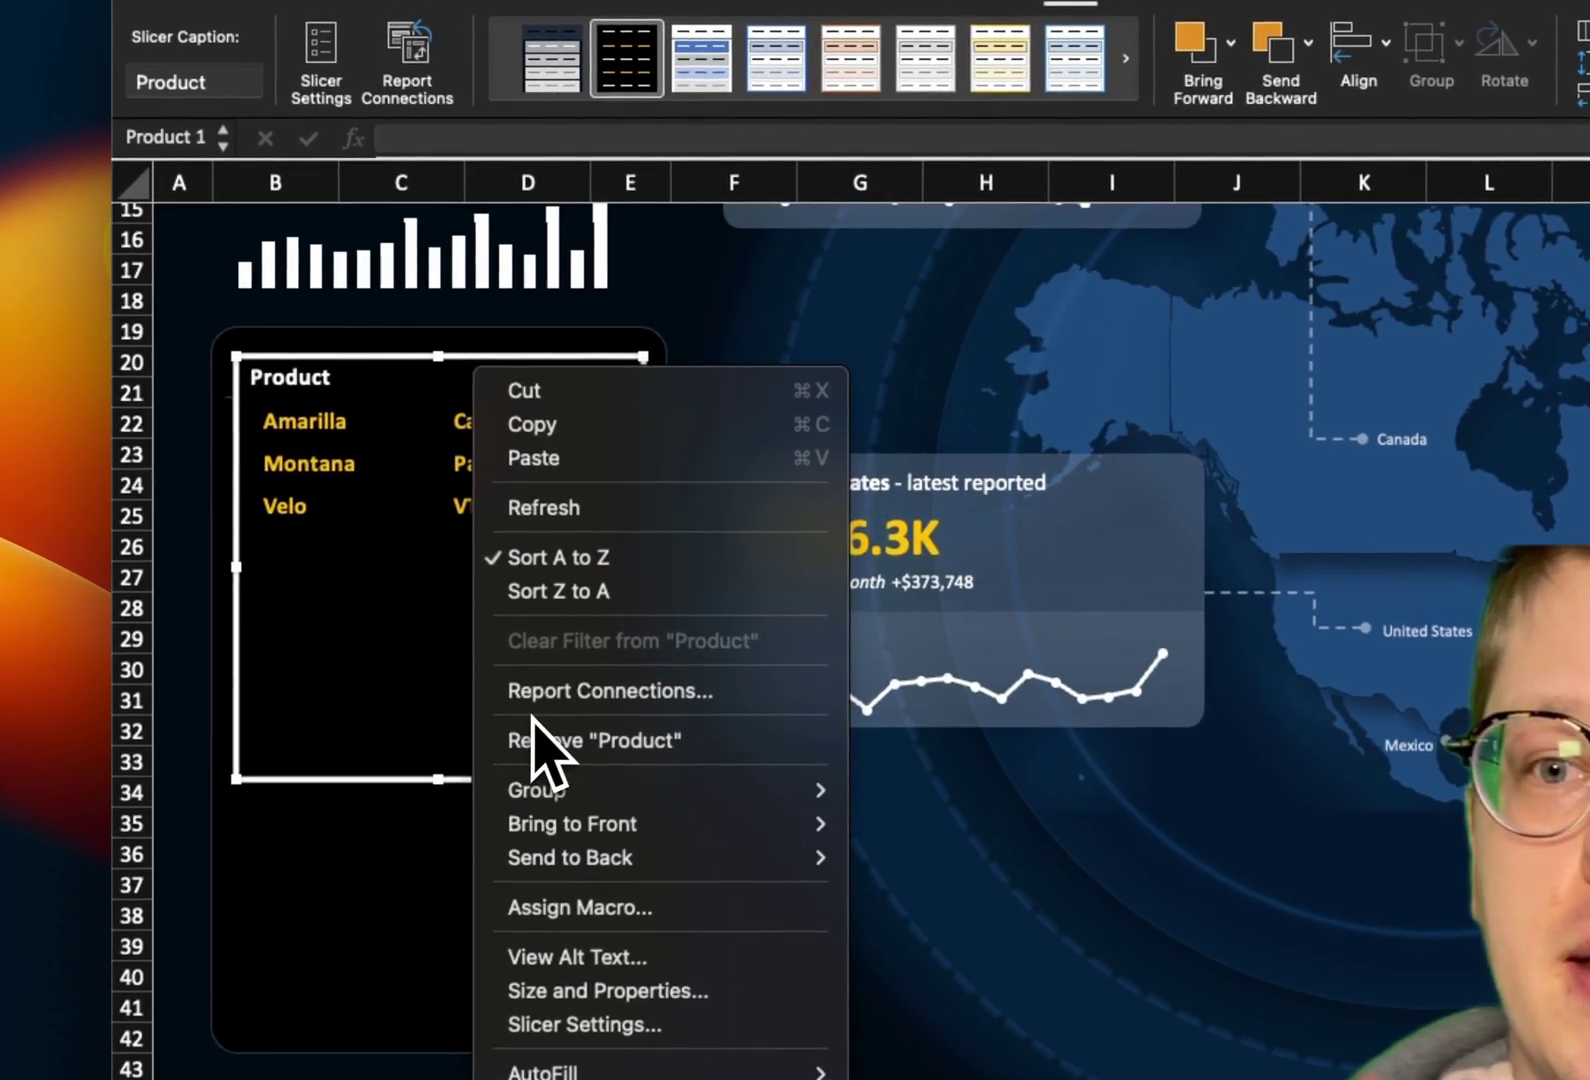
left_click(541, 704)
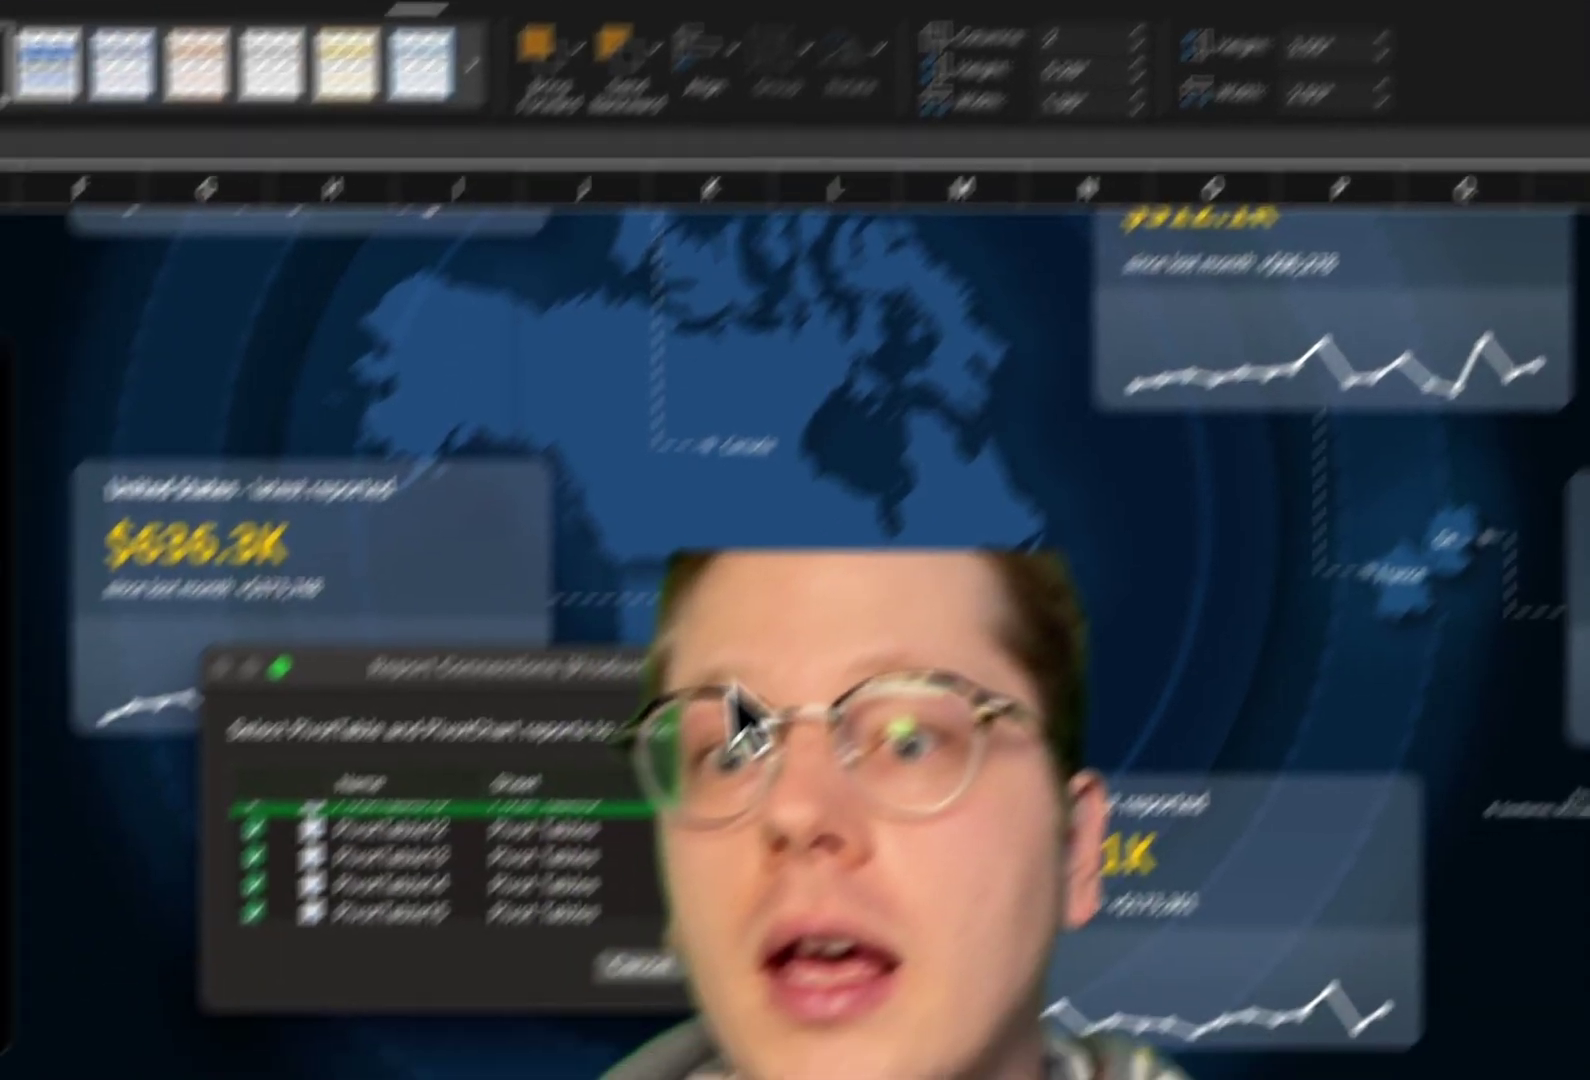
scroll(677, 690, "down", 5)
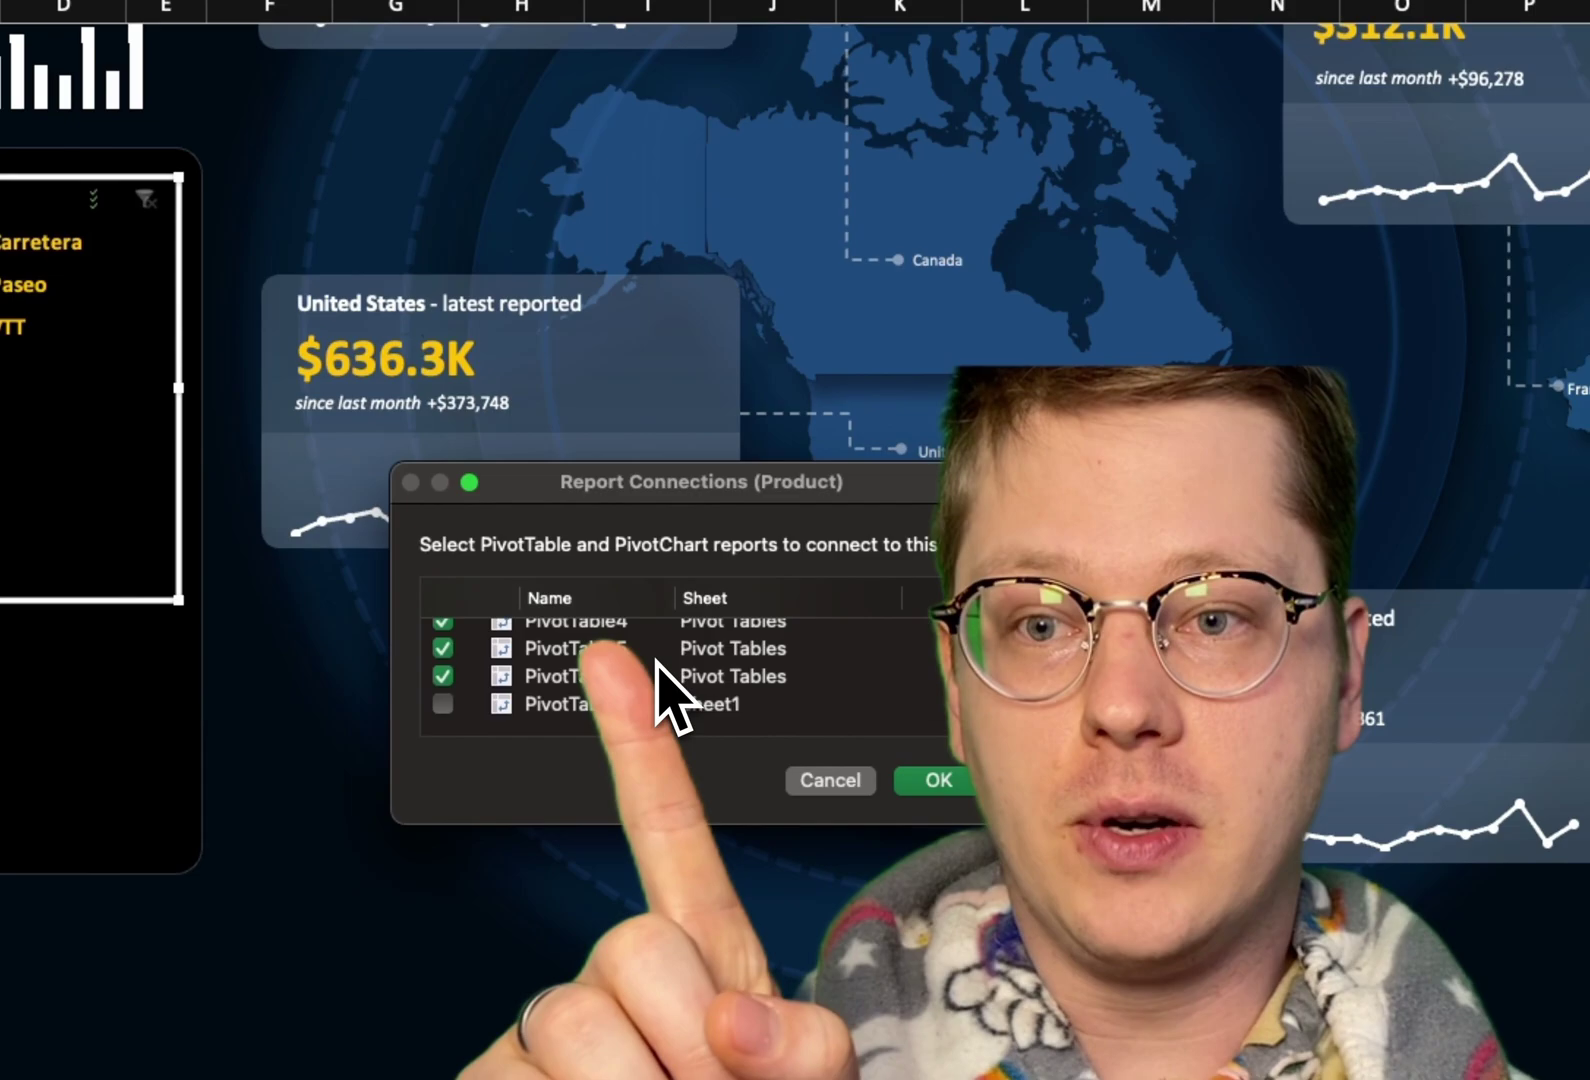
scroll(652, 652, "up", 5)
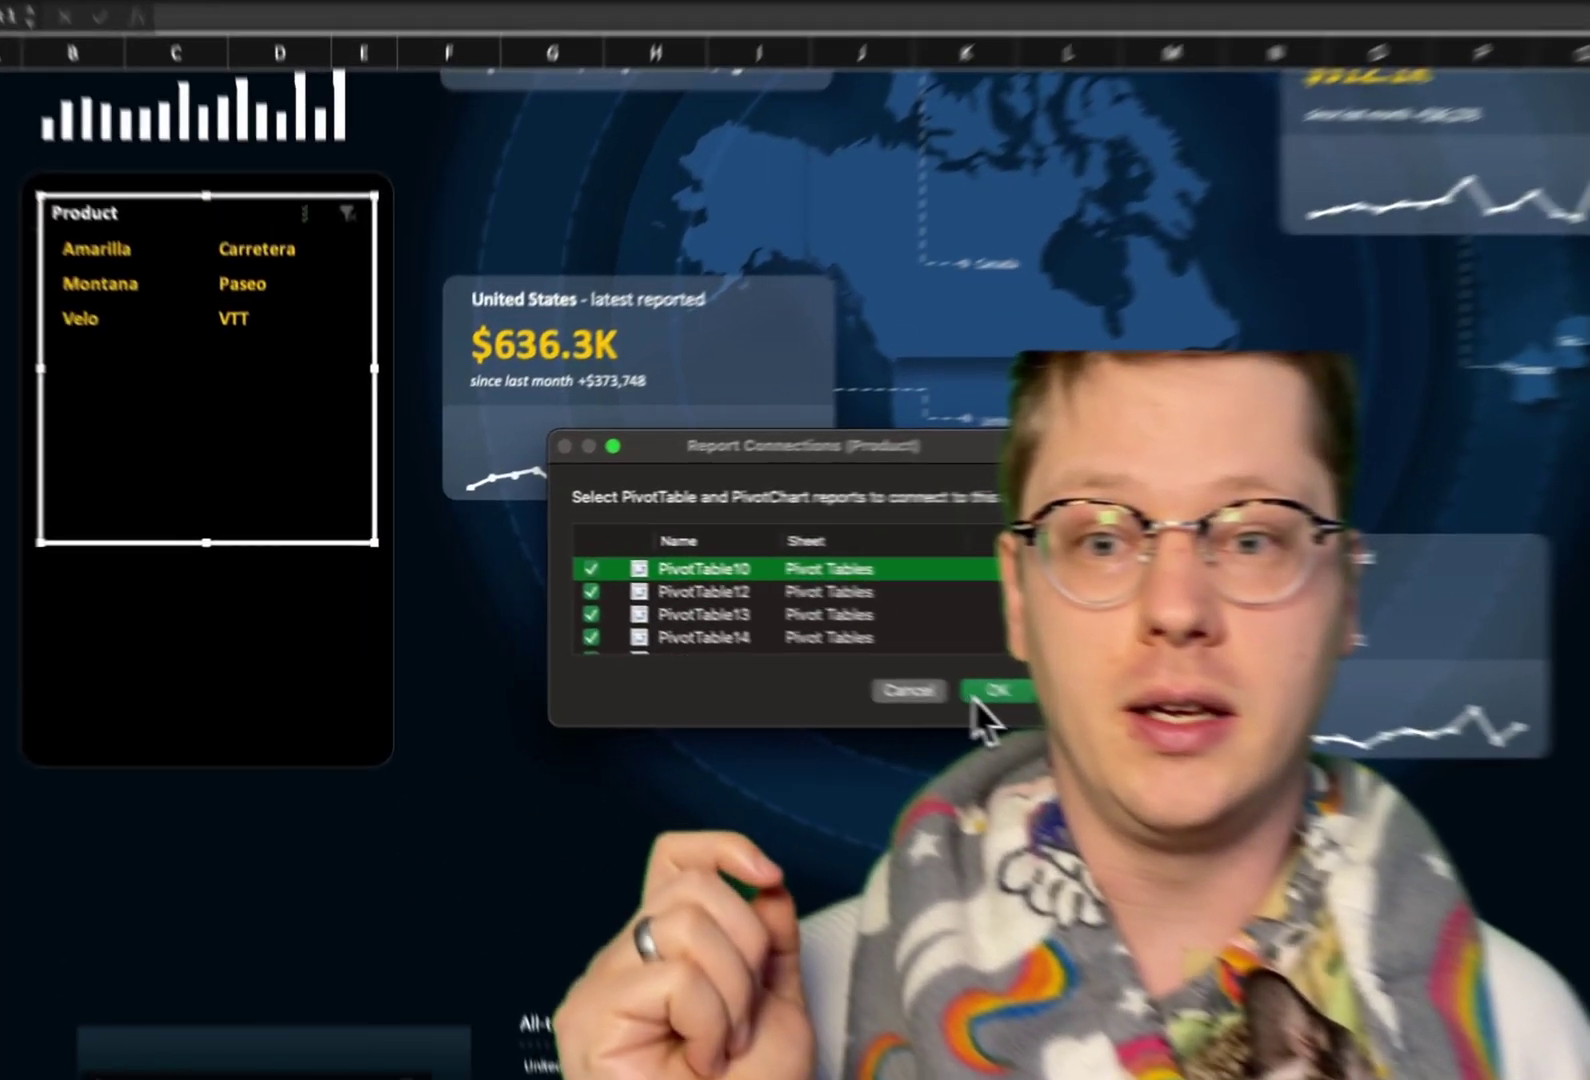
left_click(737, 616)
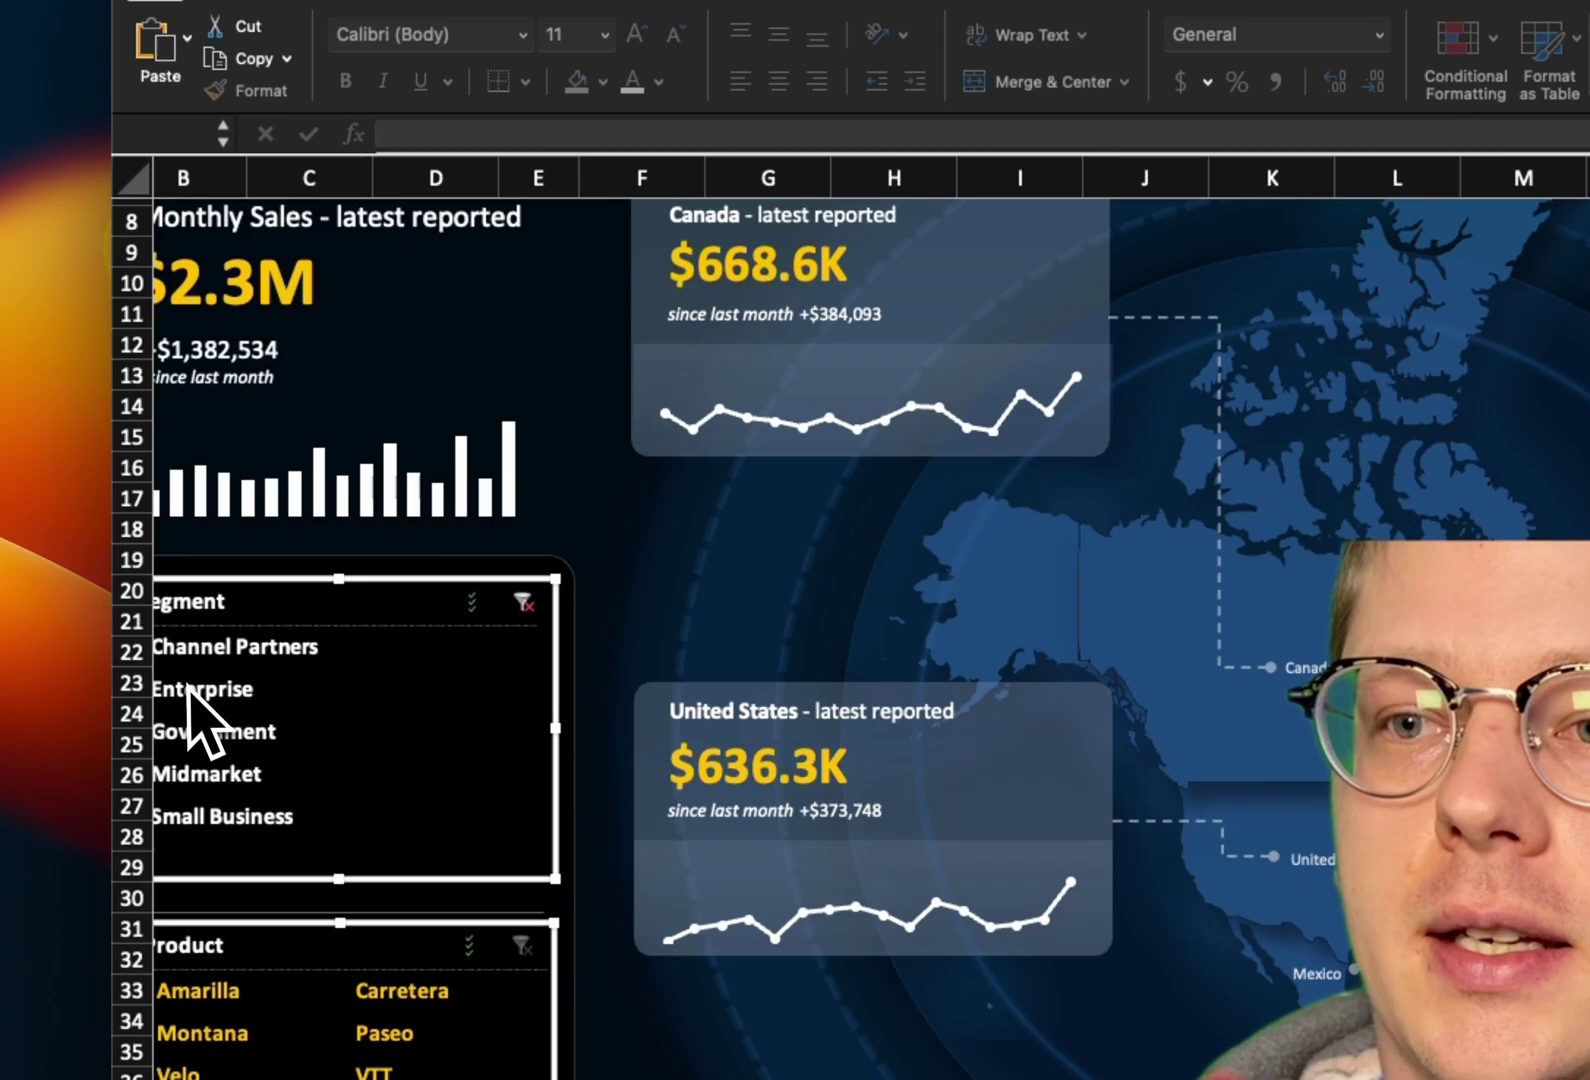
Test the slicers by filtering to the Midmarket segment, and switch to the Government segment with the Montana product
left_click(245, 773)
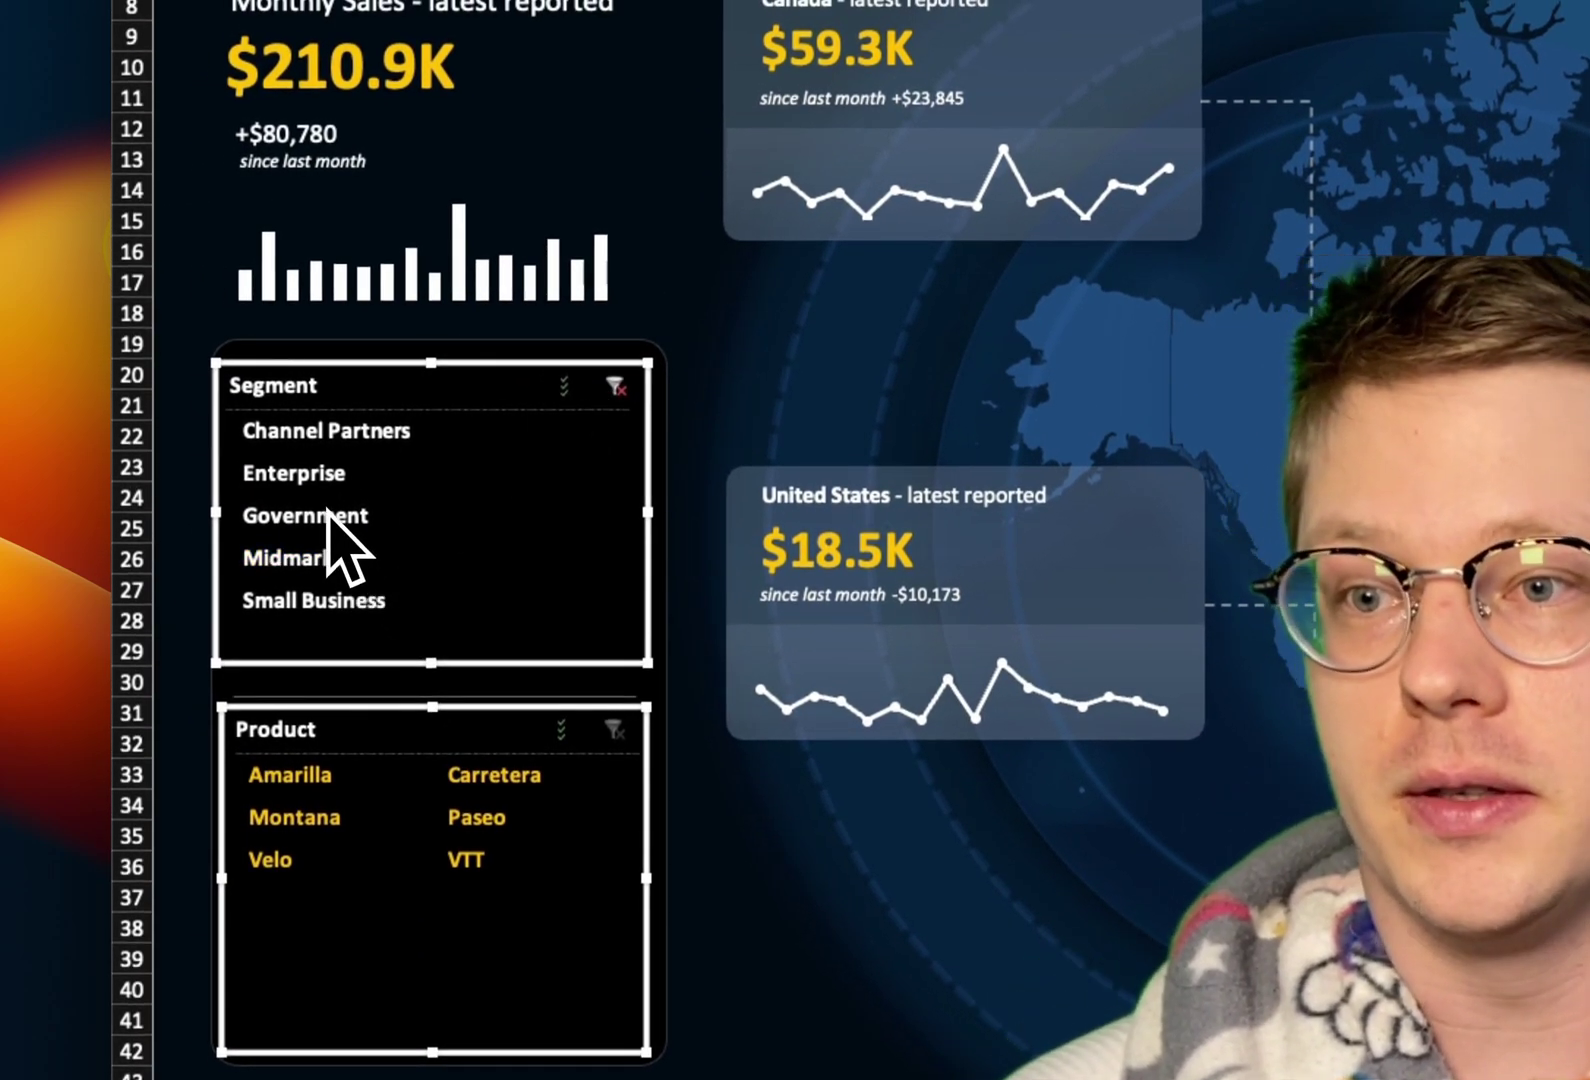
left_click(330, 515)
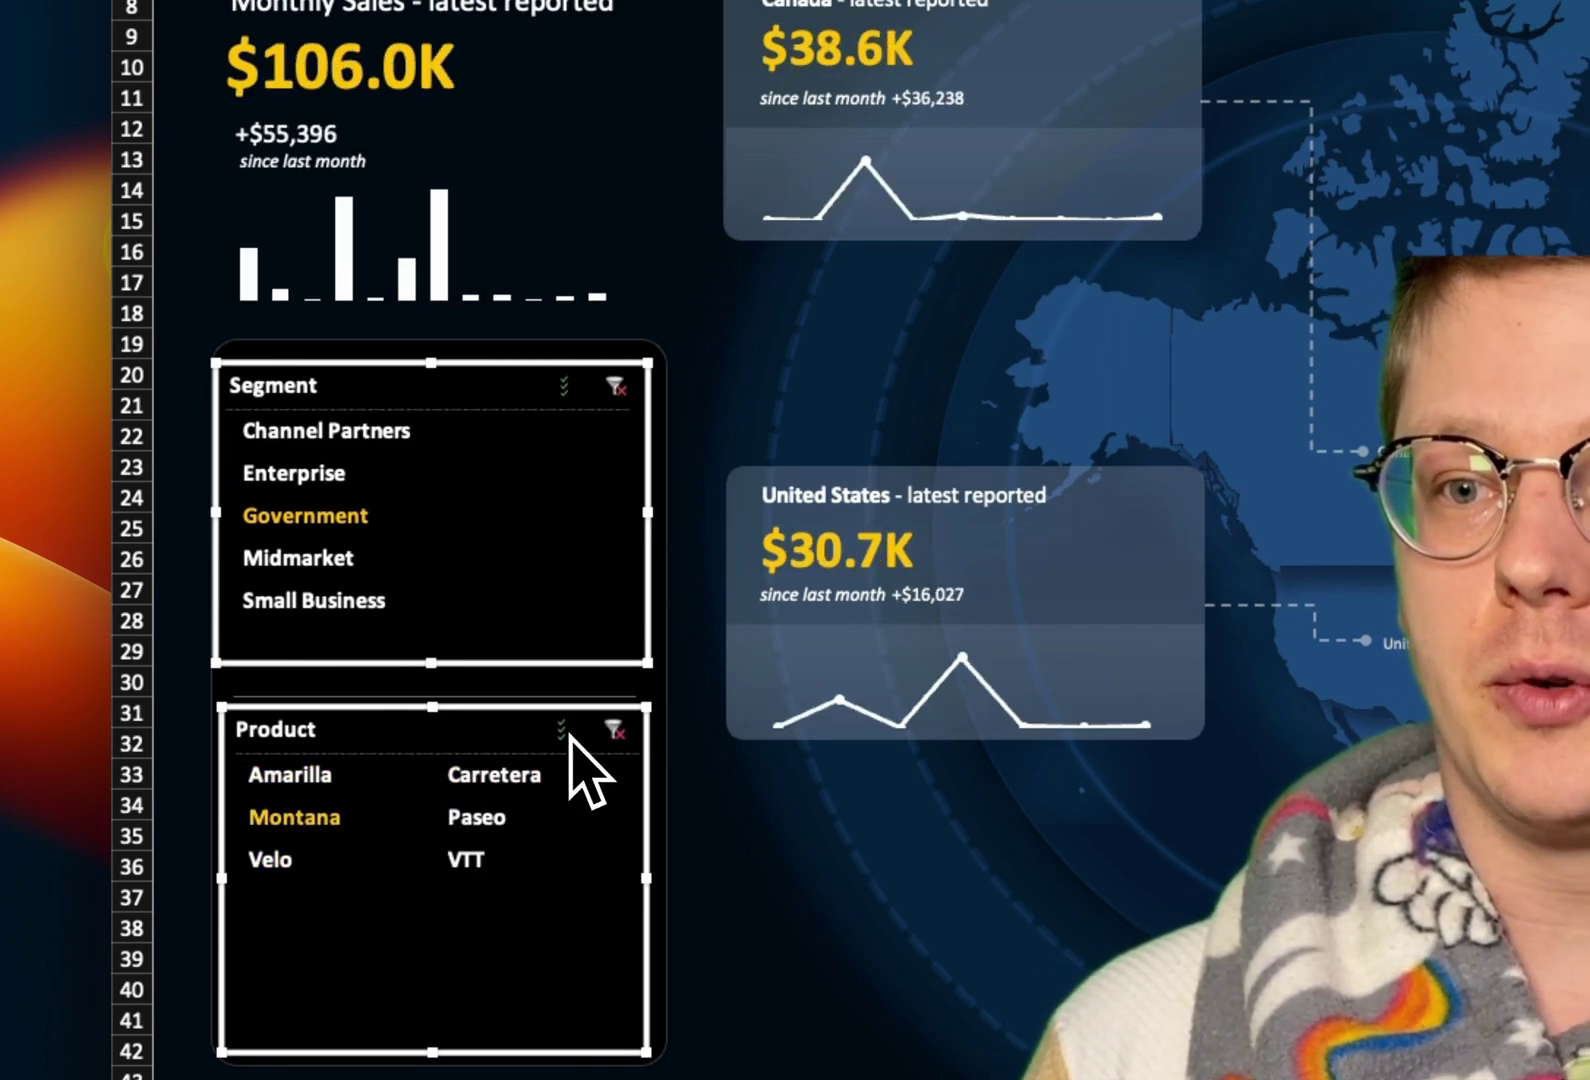
Filter the Product slicer to Carretera, extend the selection to Montana, Paseo and VTT, and select the monthly sales column chart
left_click(493, 785)
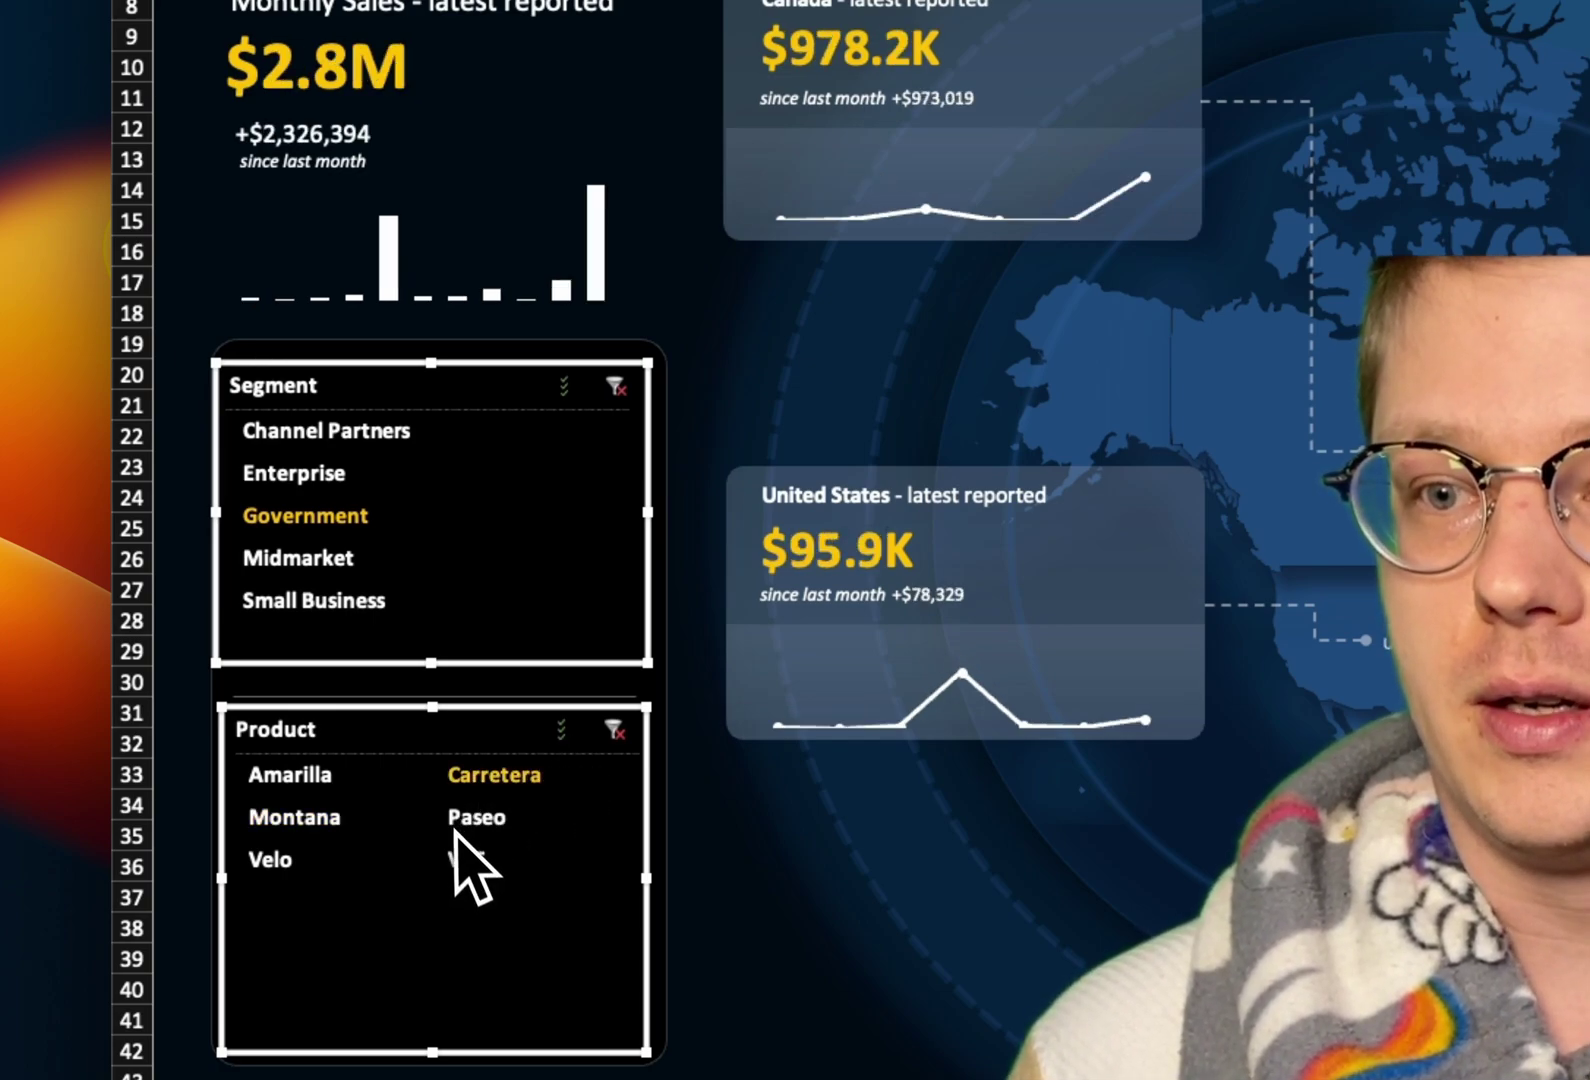
left_click(468, 820)
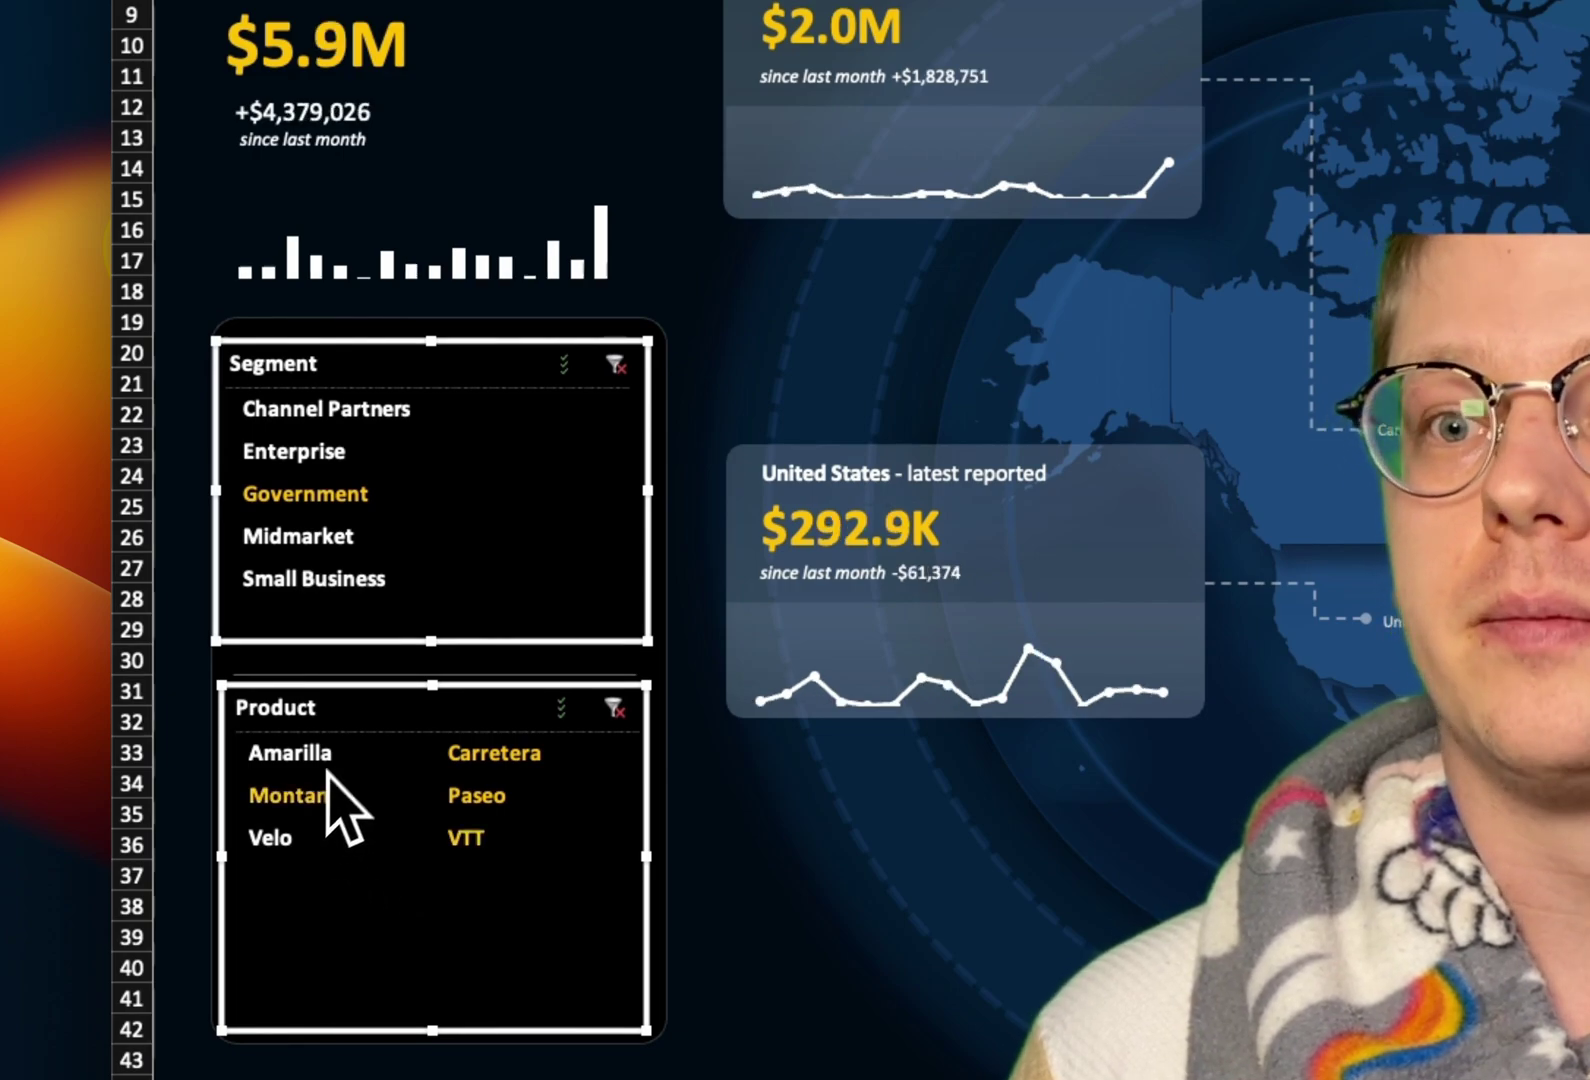
scroll(521, 543, "up", 3)
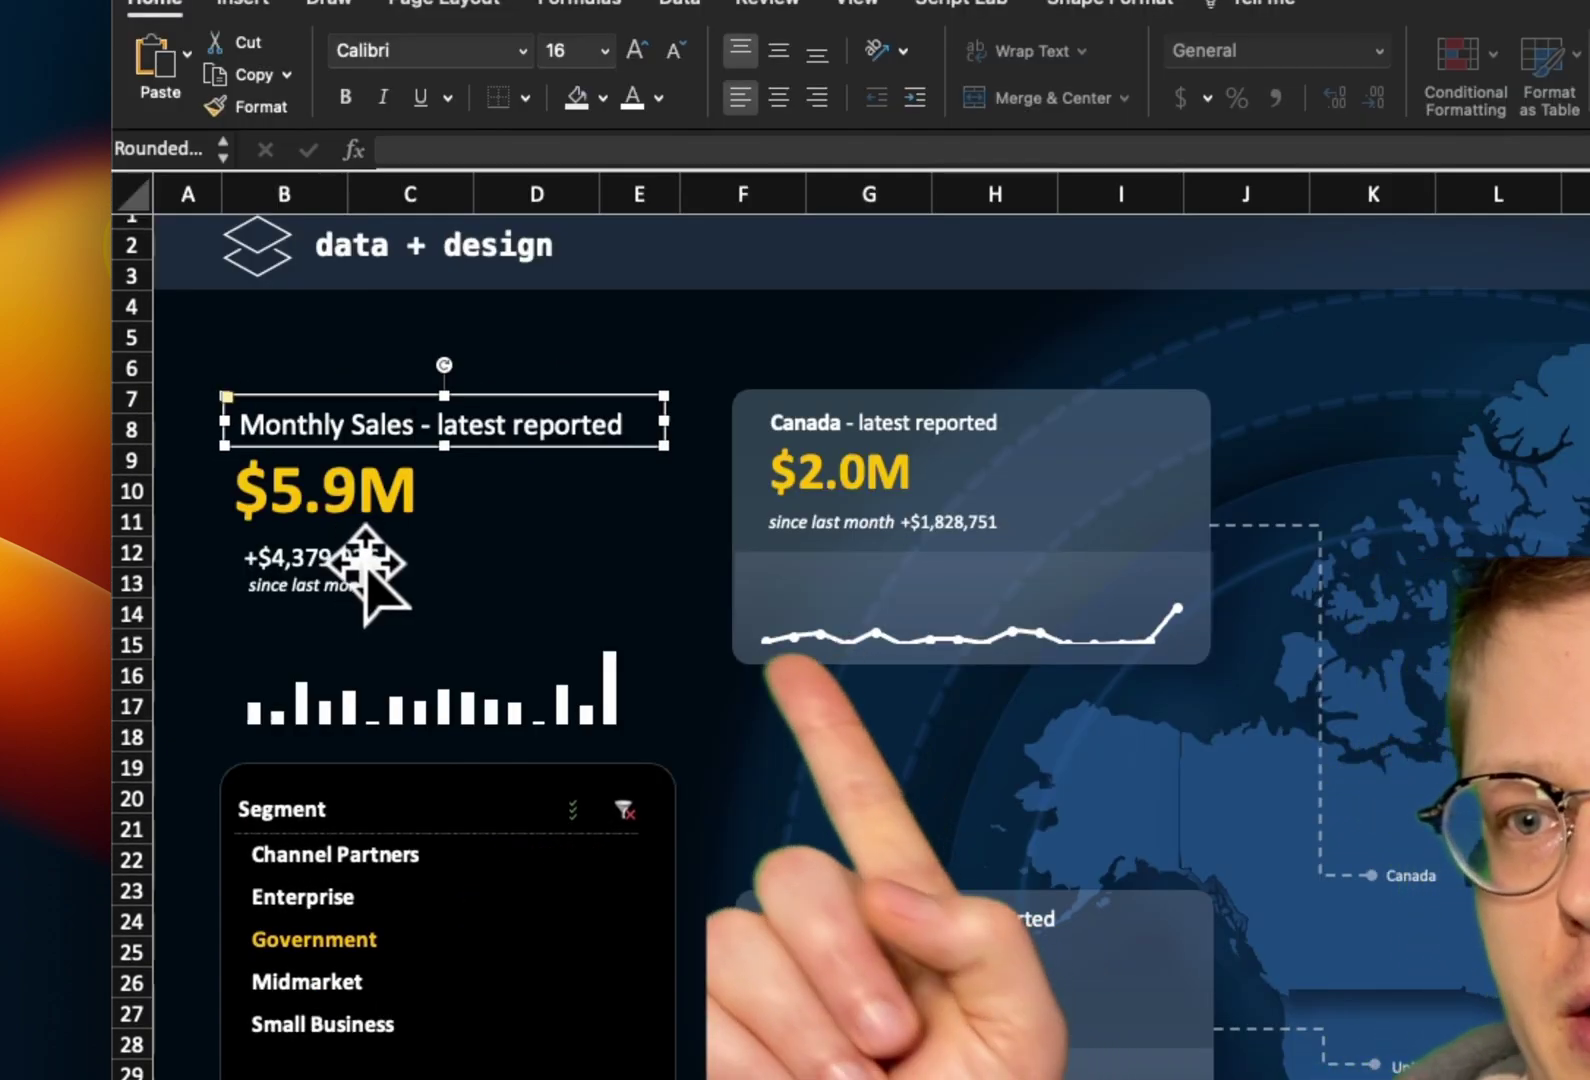
left_click(445, 635)
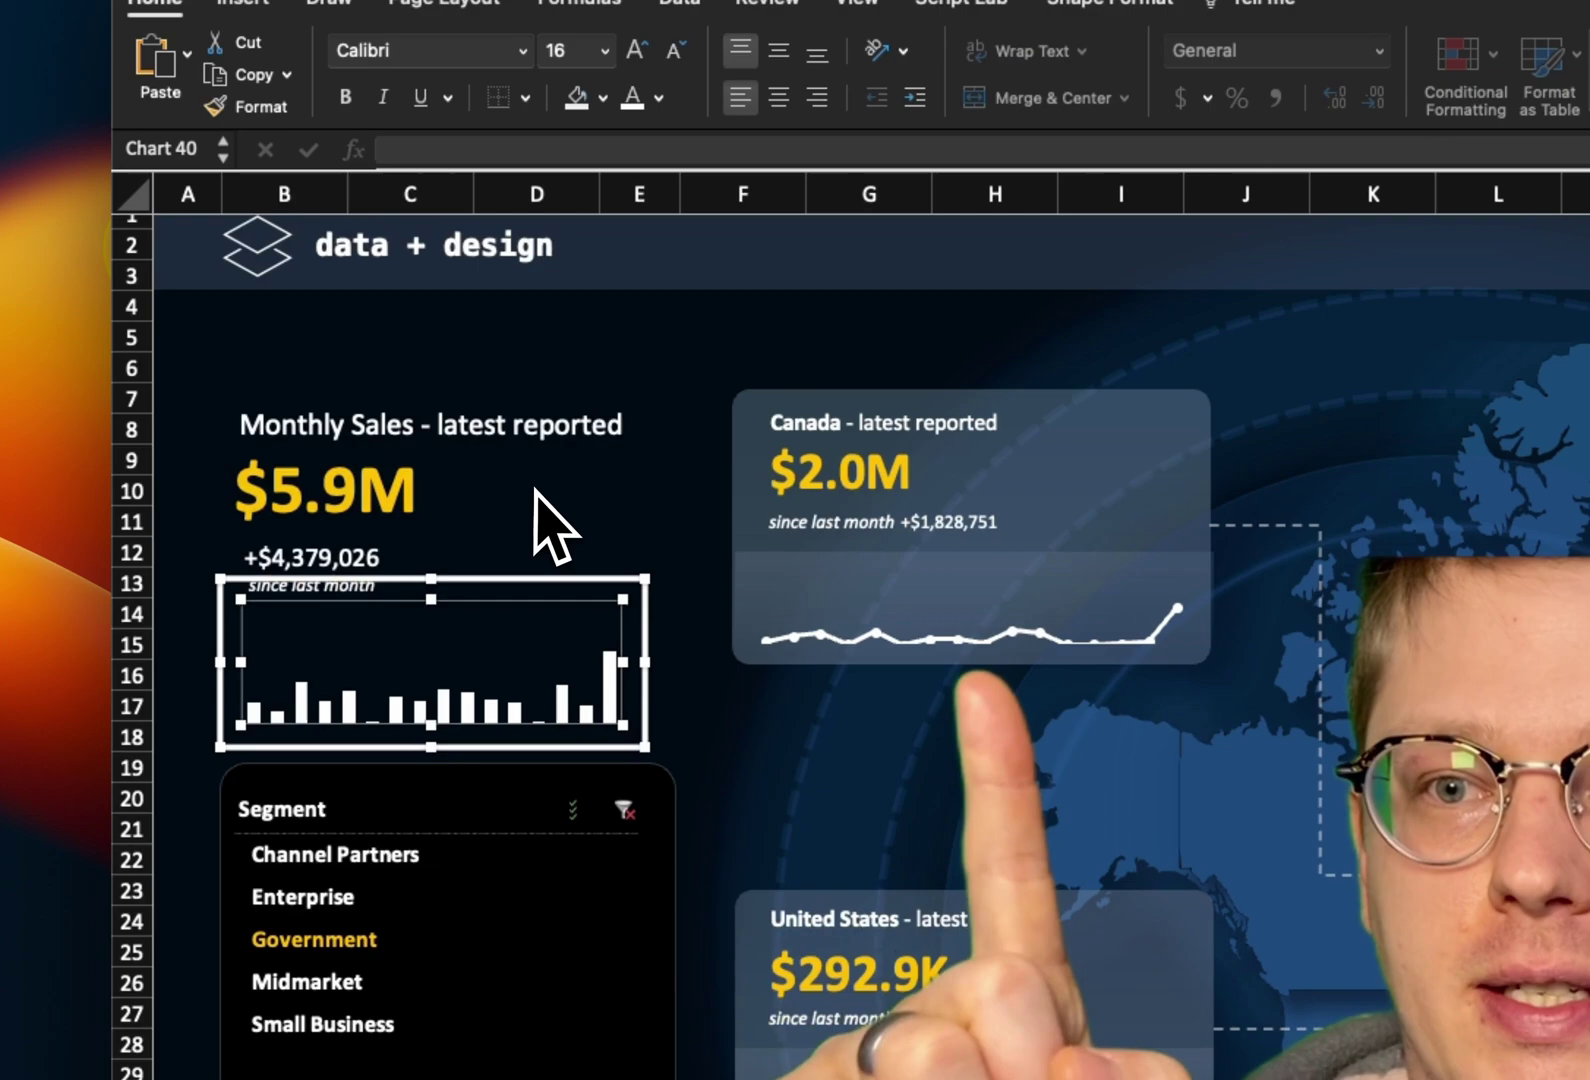
left_click(345, 490)
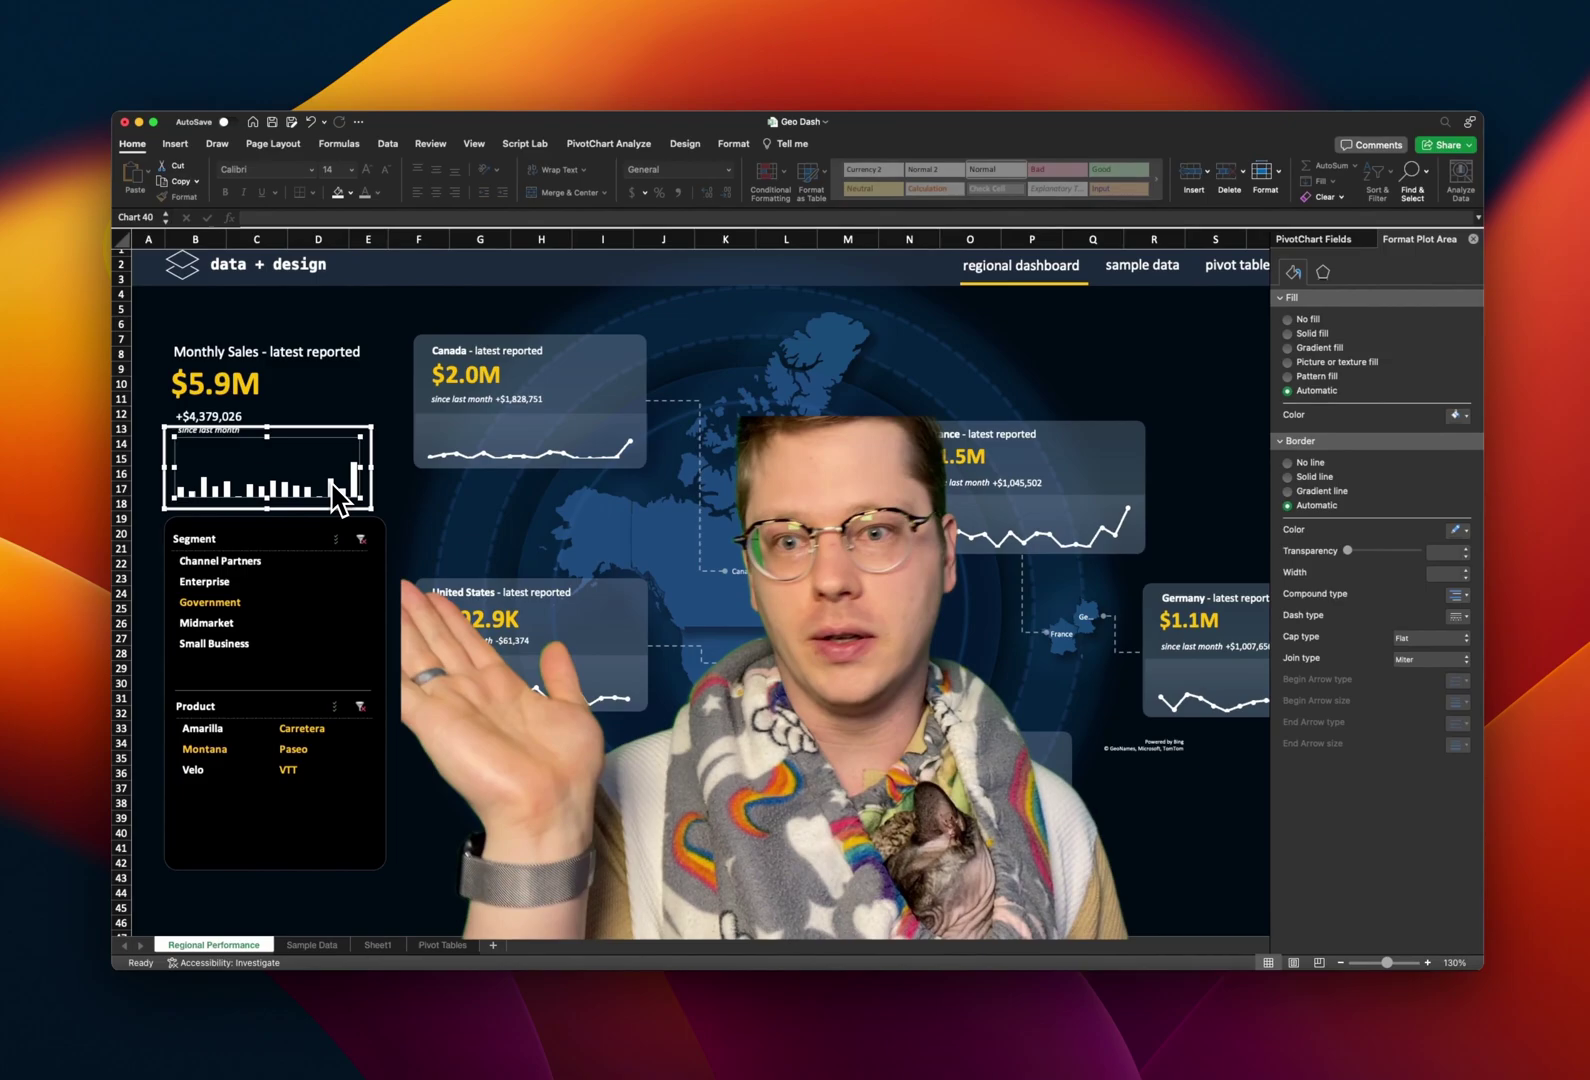
Test the Segment slicer by filtering to Channel Partners, and switch it back to Government
scroll(557, 603, "down", 2)
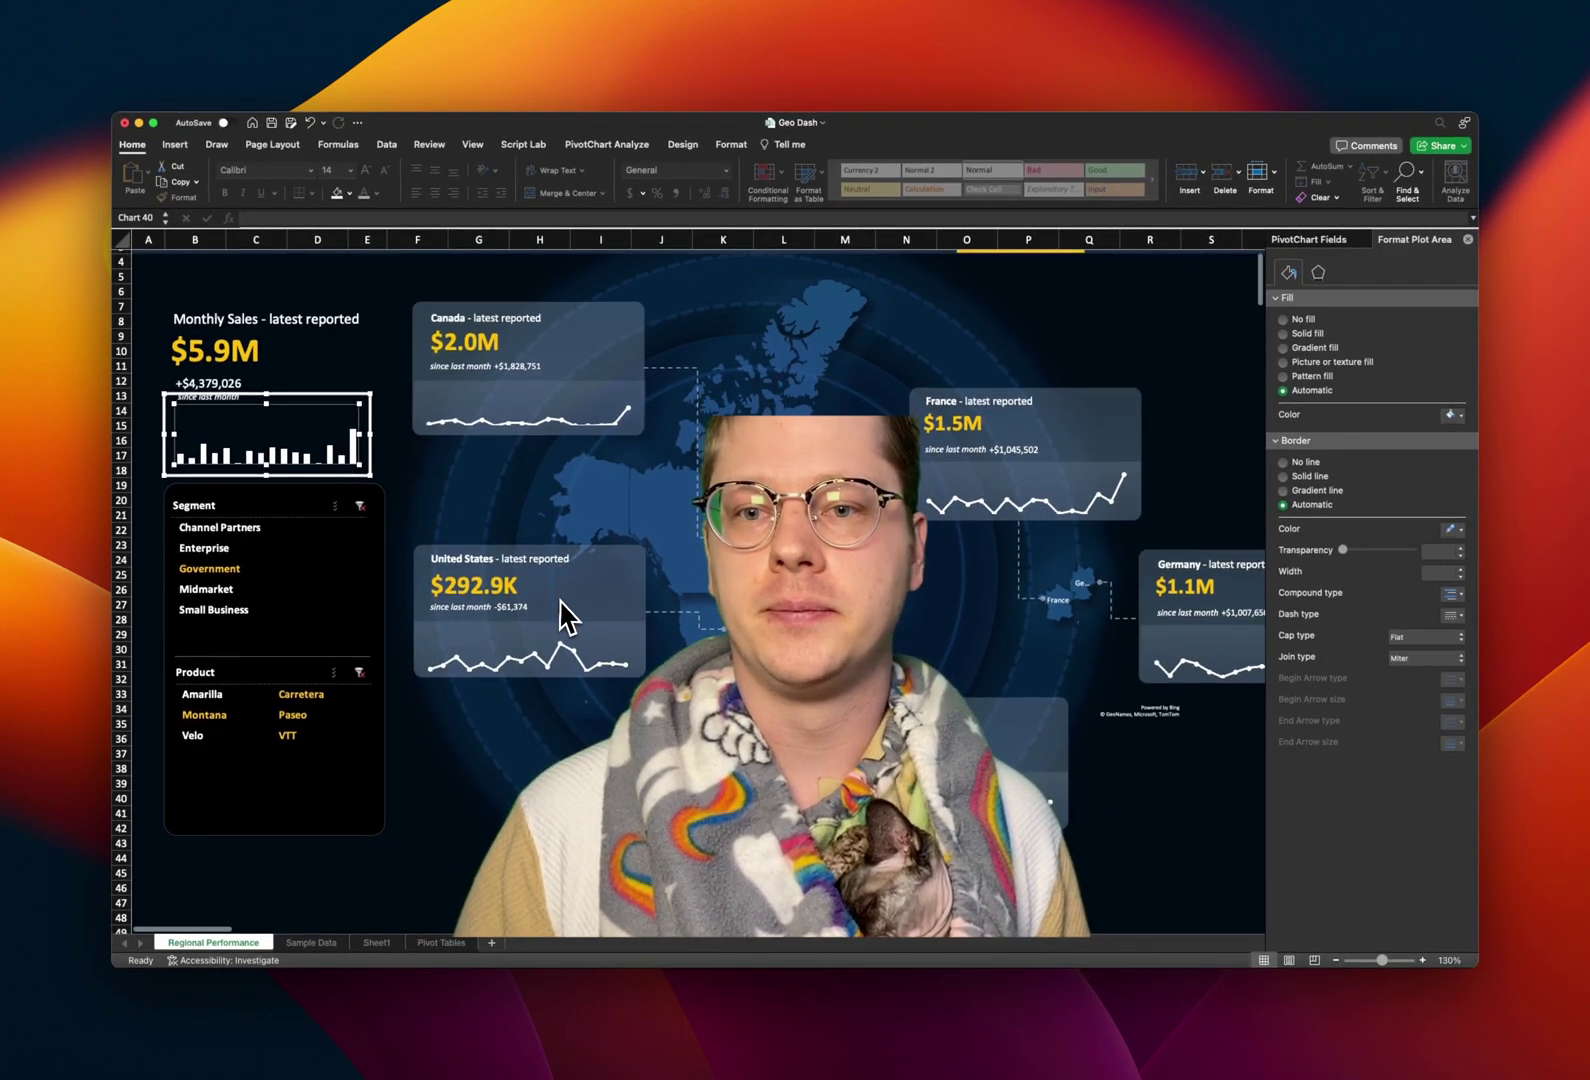
scroll(530, 580, "up", 2)
scroll(450, 528, "down", 2)
left_click(361, 512)
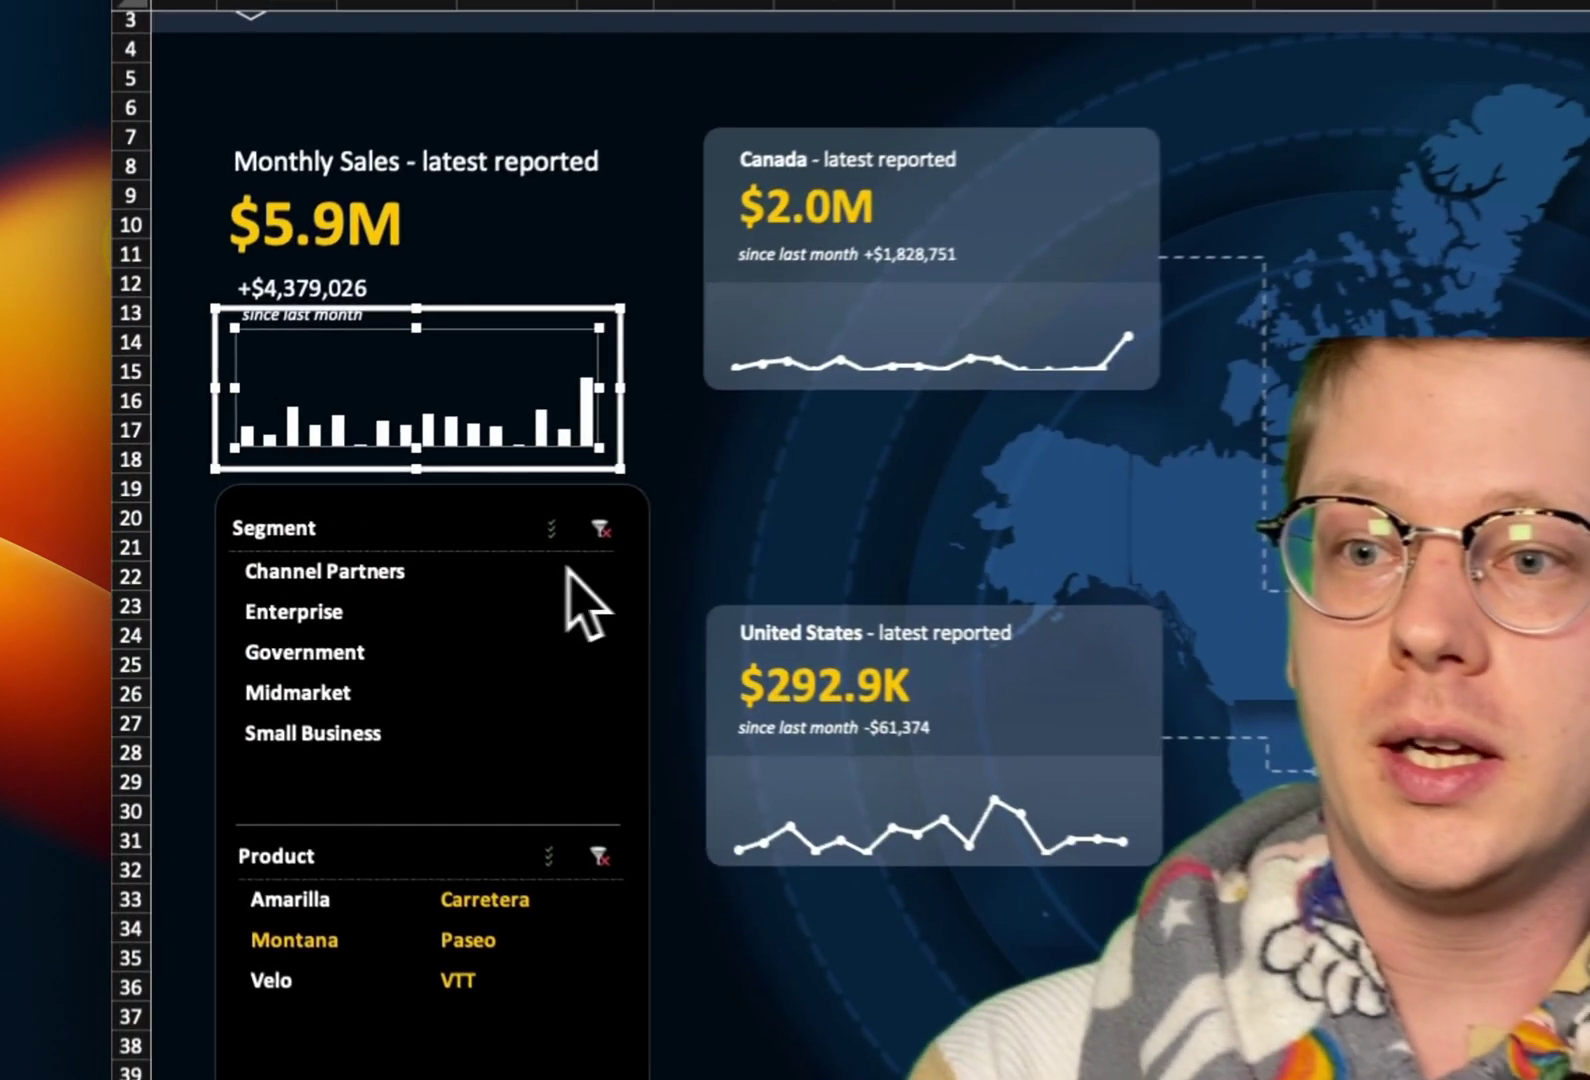
left_click(567, 570)
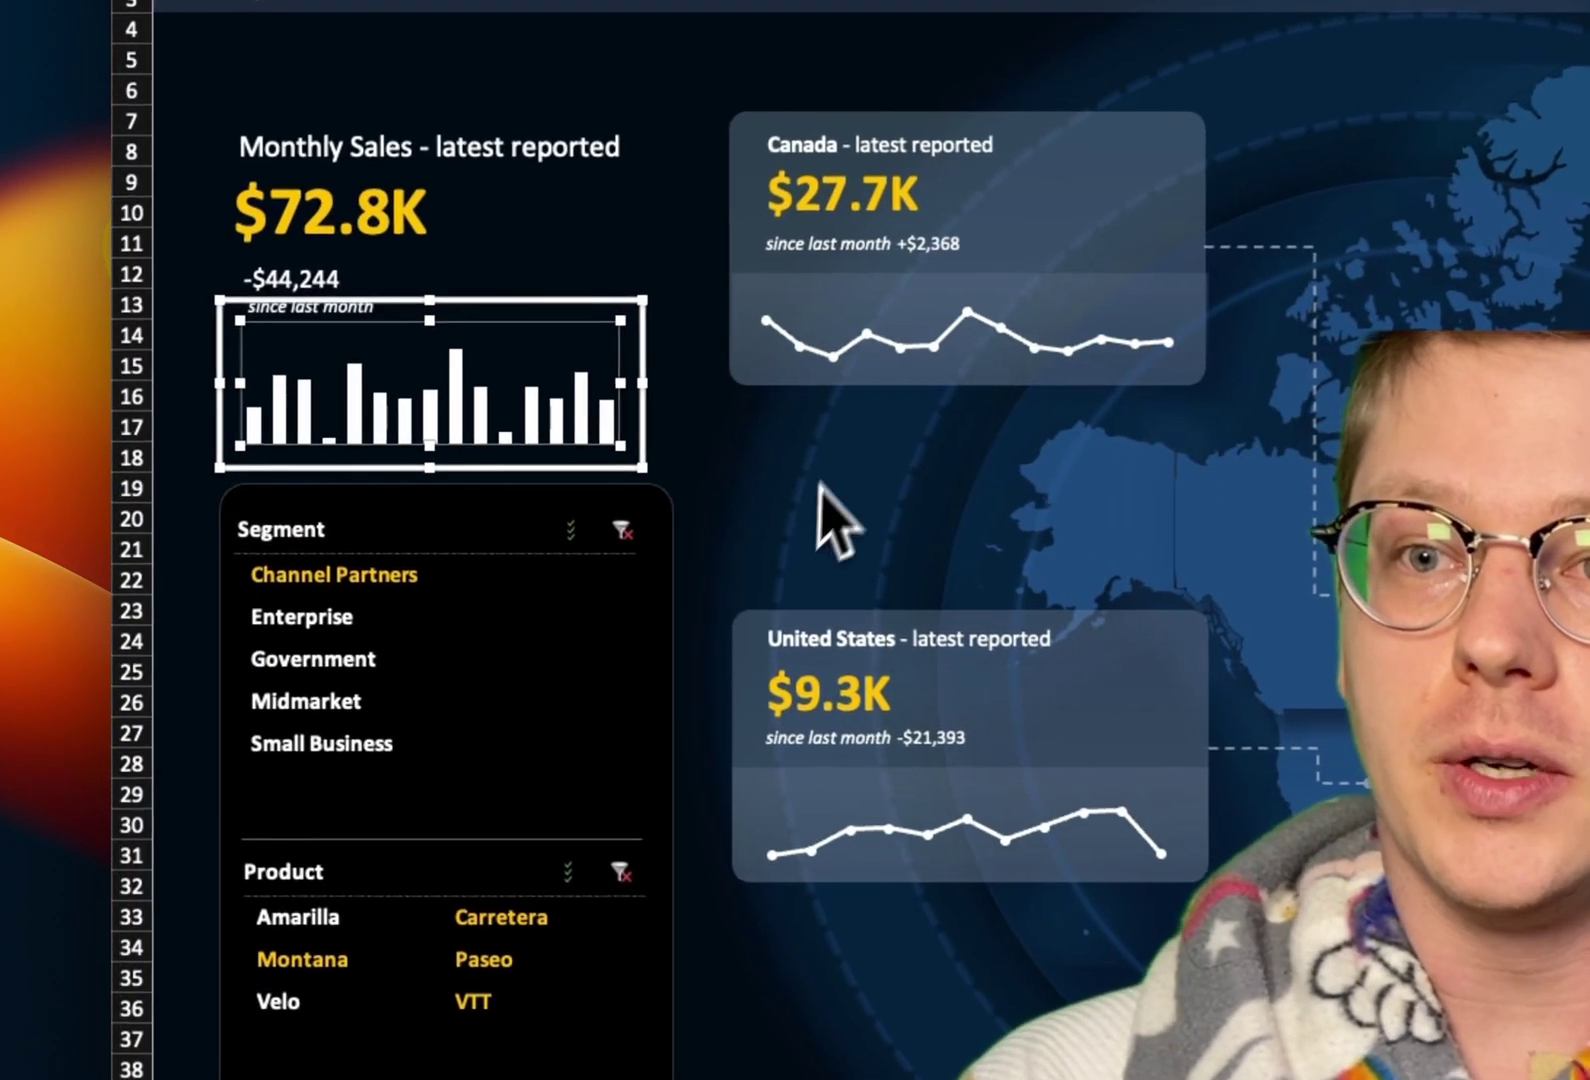
left_click(370, 657)
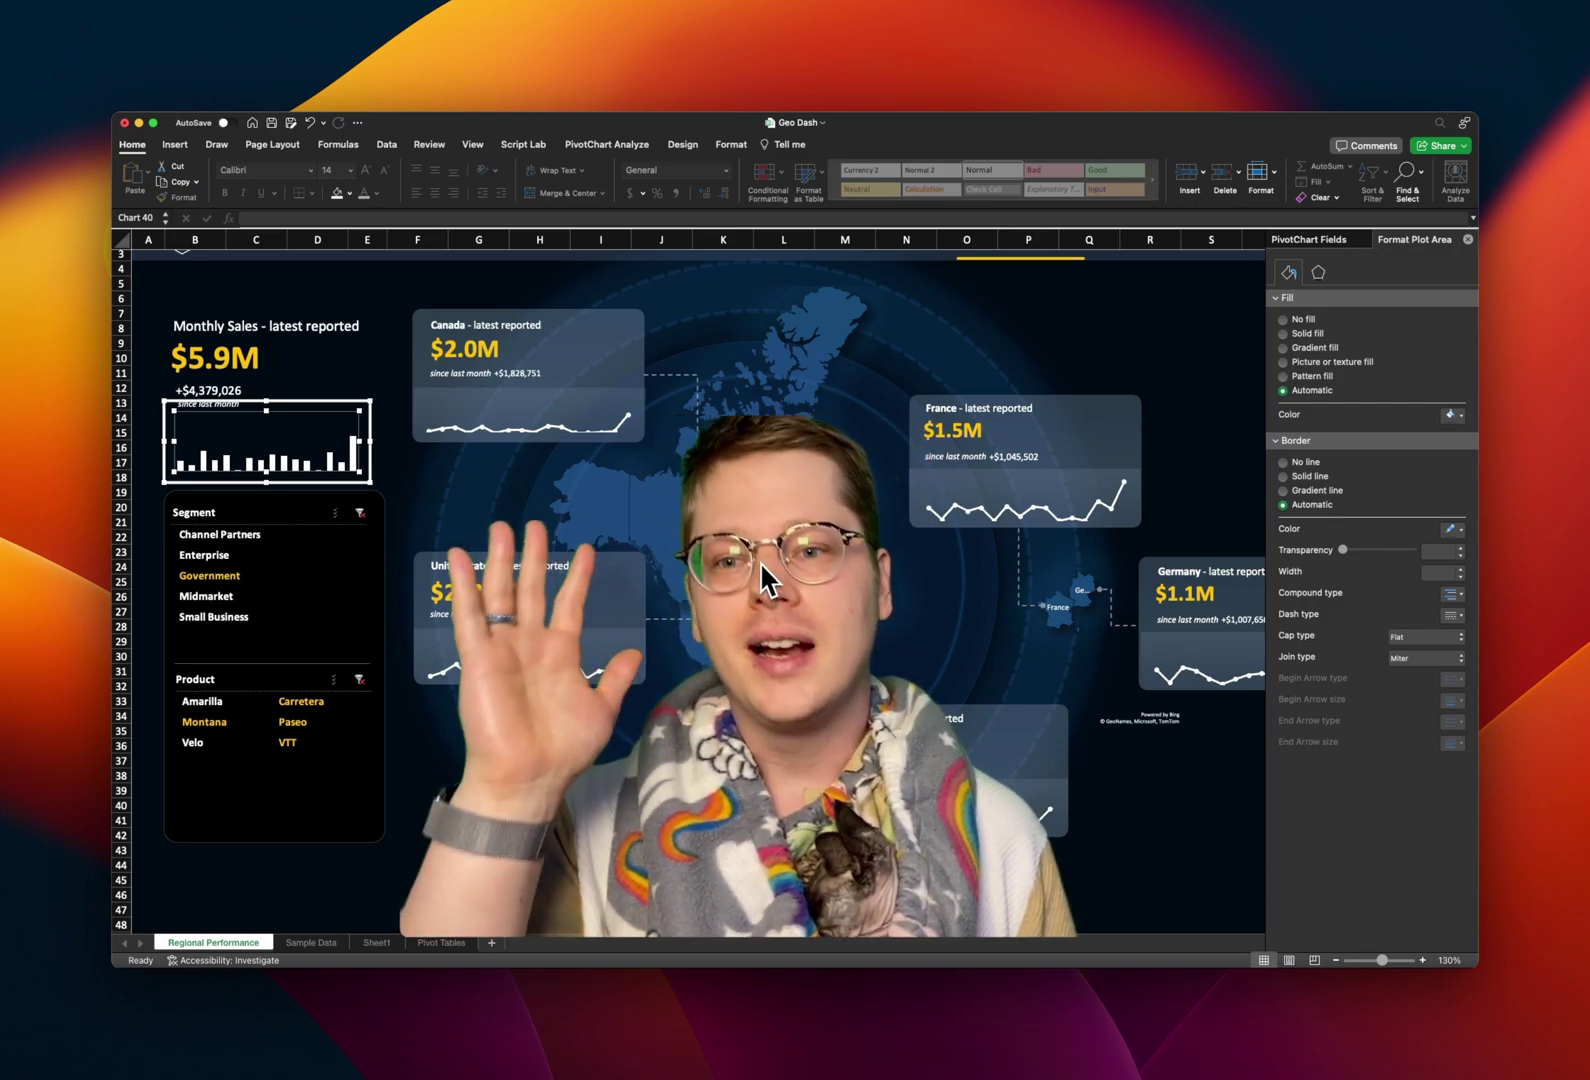
scroll(729, 573, "right", 3)
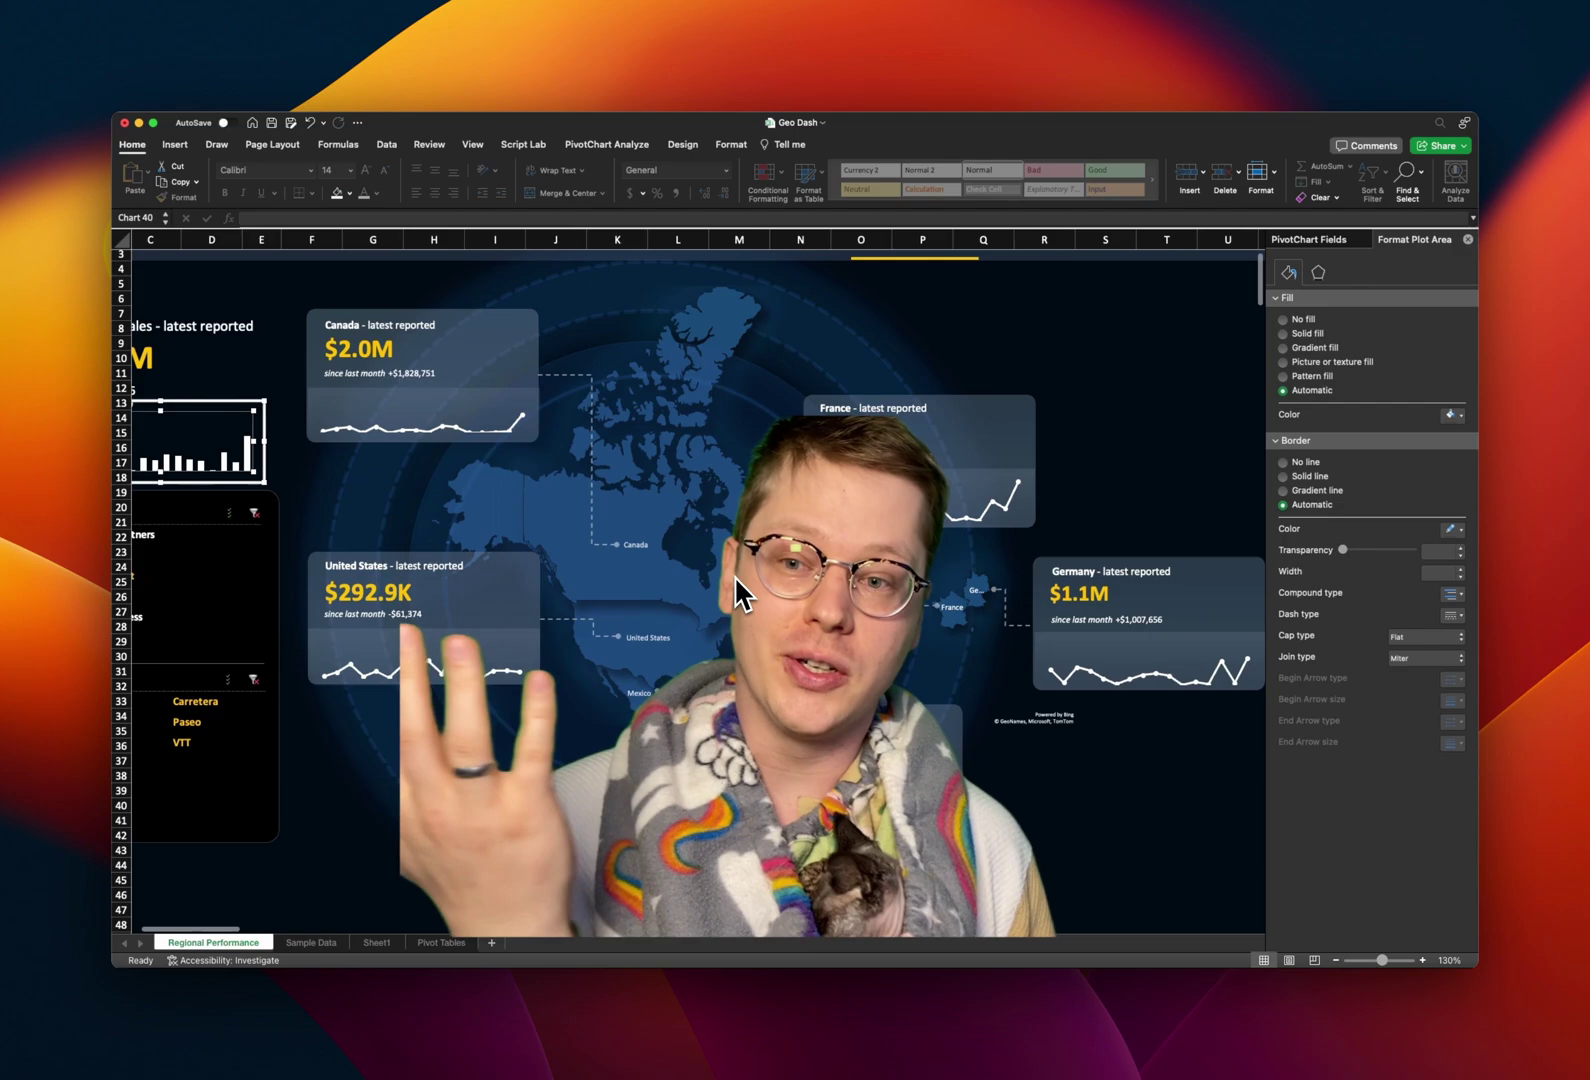
scroll(737, 578, "left", 1)
scroll(737, 578, "up", 1)
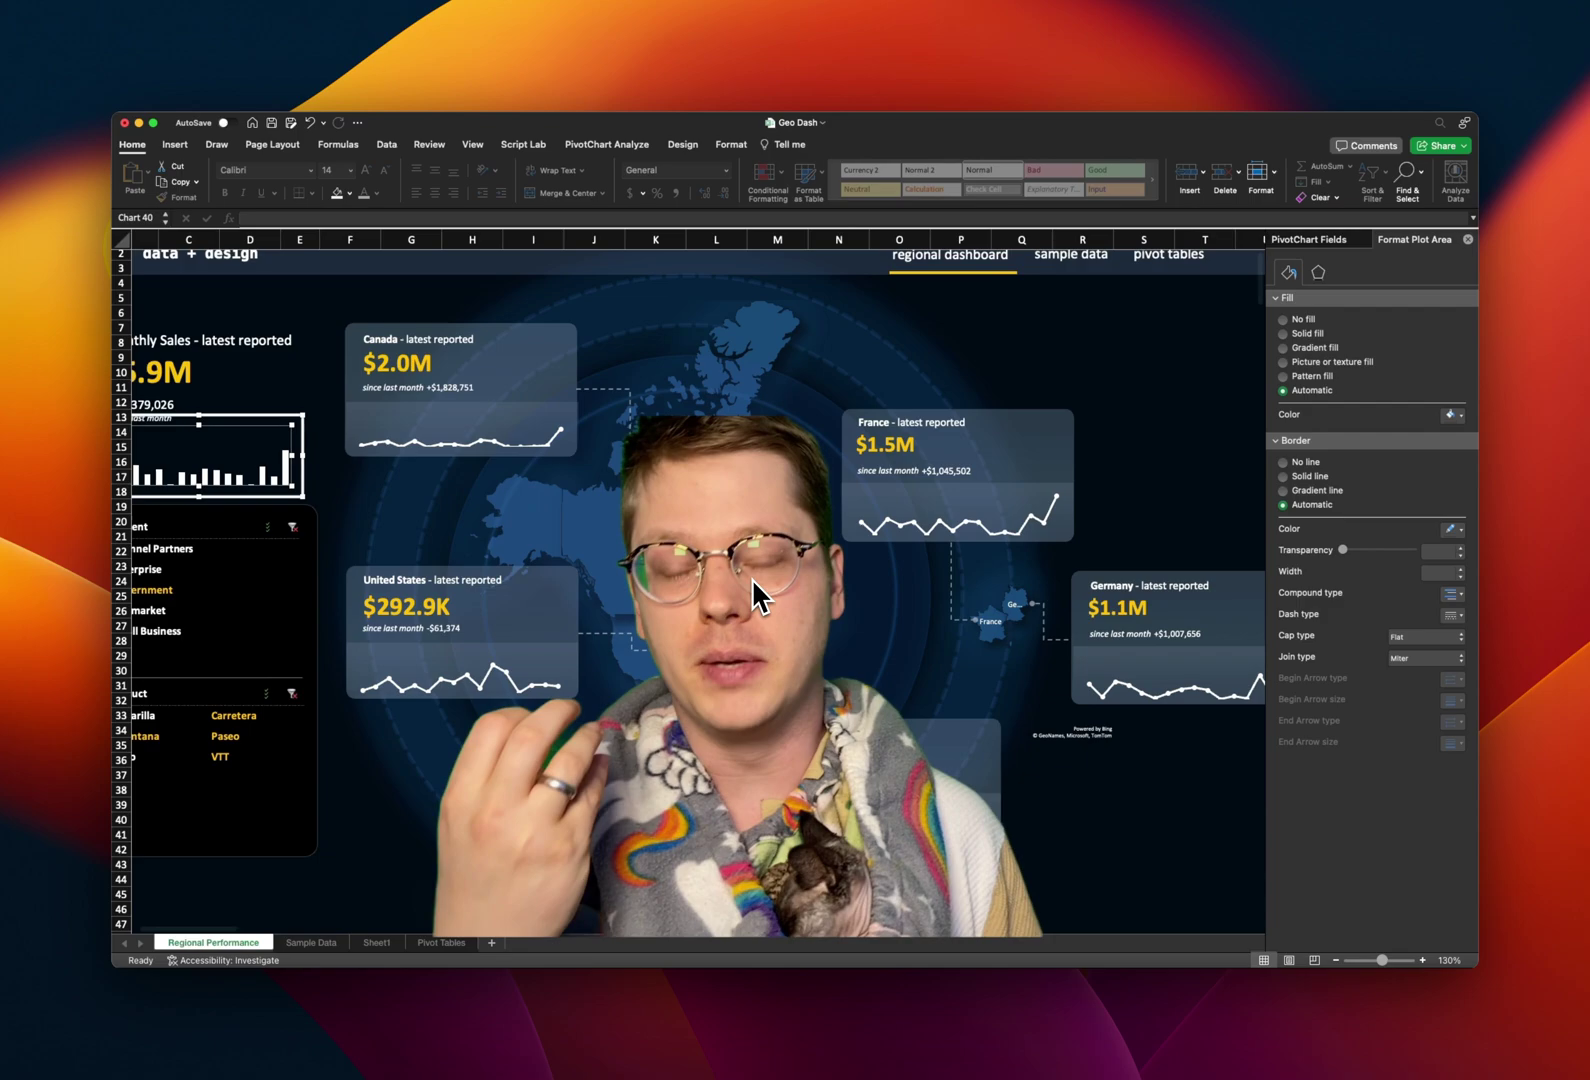
scroll(752, 578, "left", 2)
scroll(755, 578, "right", 1)
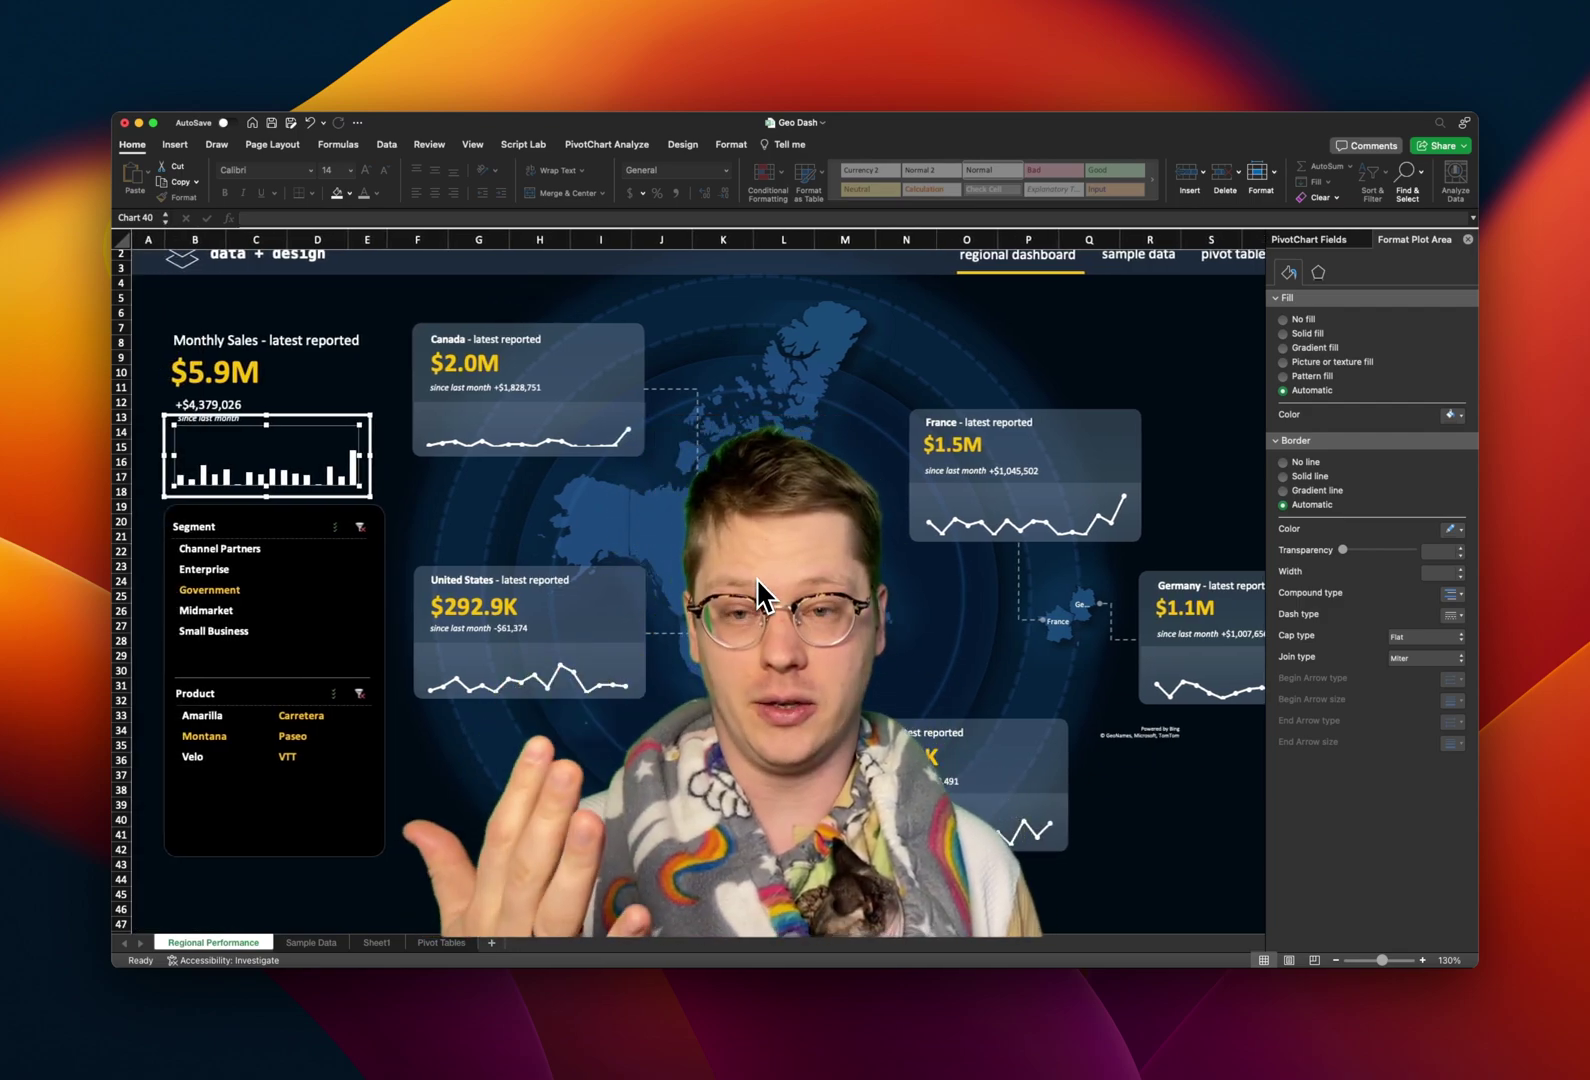
scroll(765, 572, "right", 1)
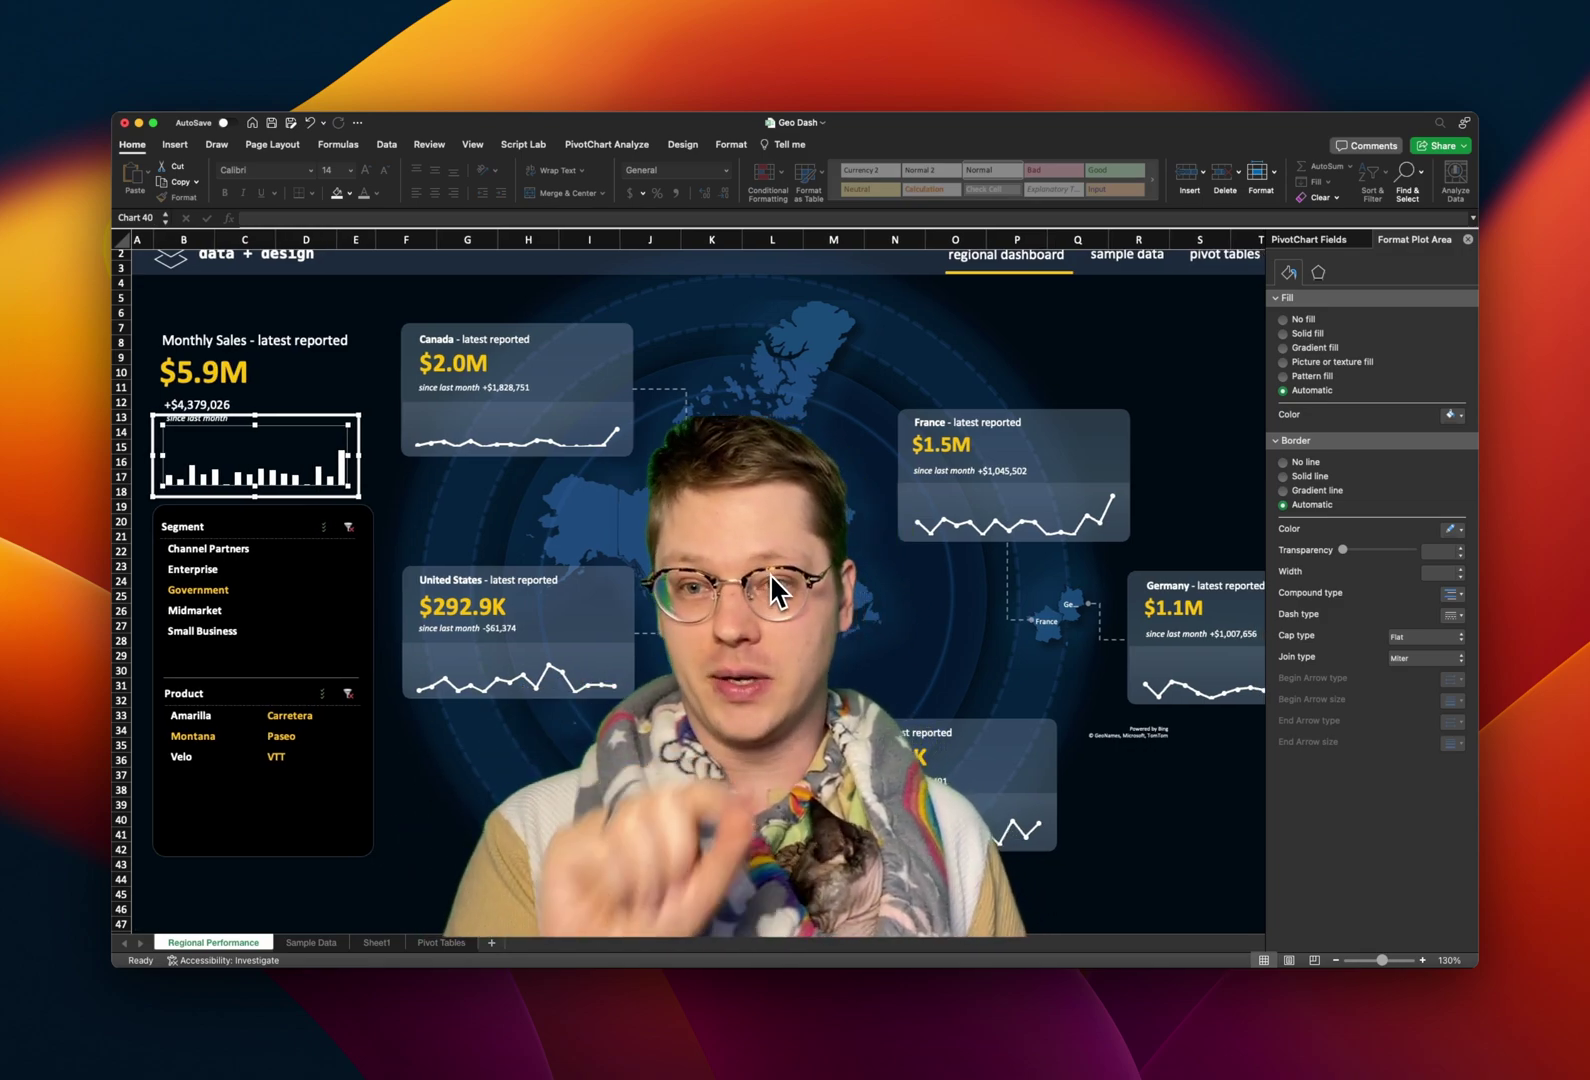
scroll(771, 575, "down", 1)
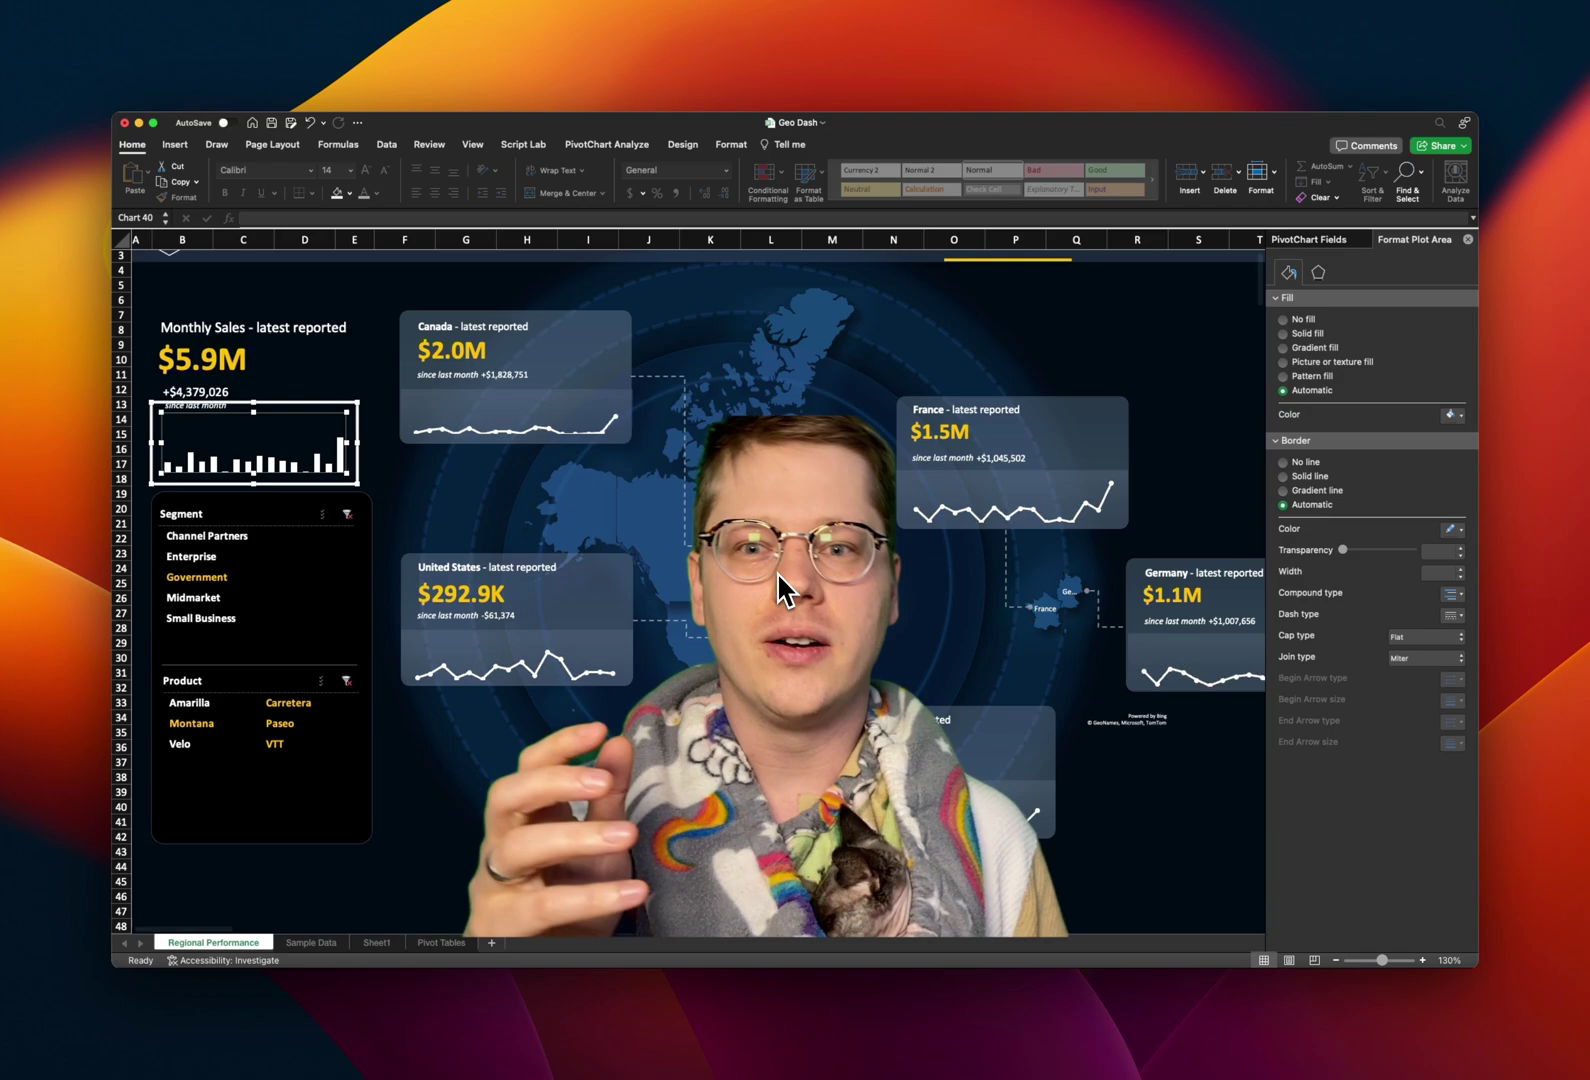